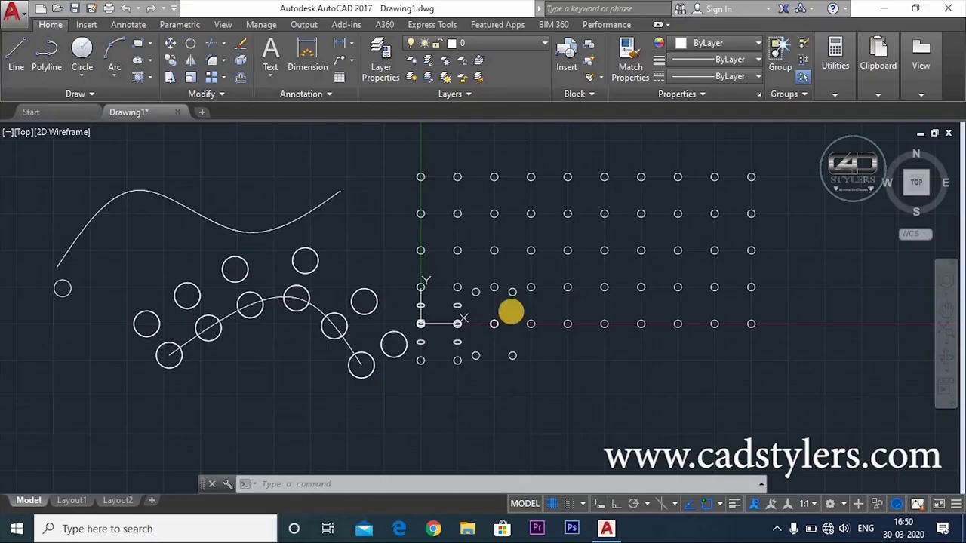
Step: Window-select all the old circle arrays, circles and curves in the drawing
scroll(514, 312, "up", 2)
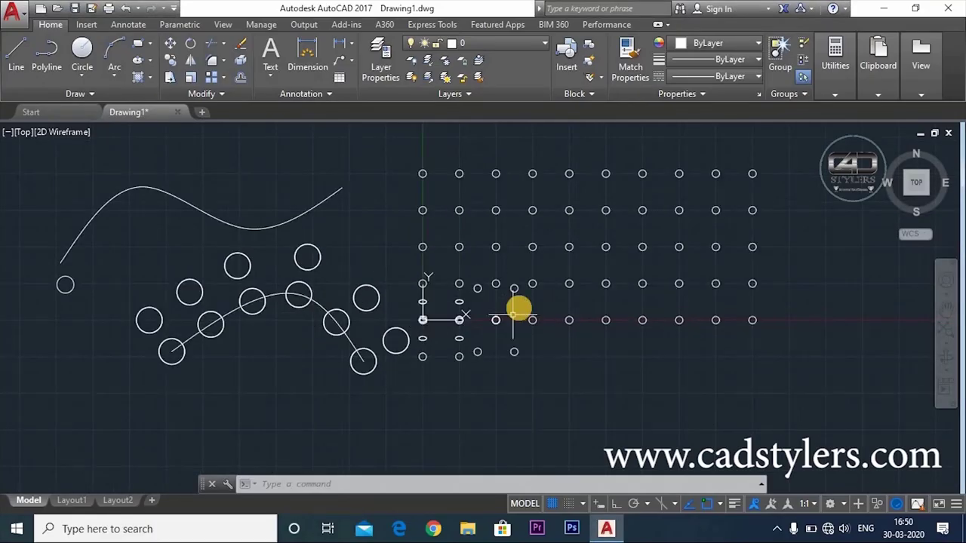
left_click(771, 155)
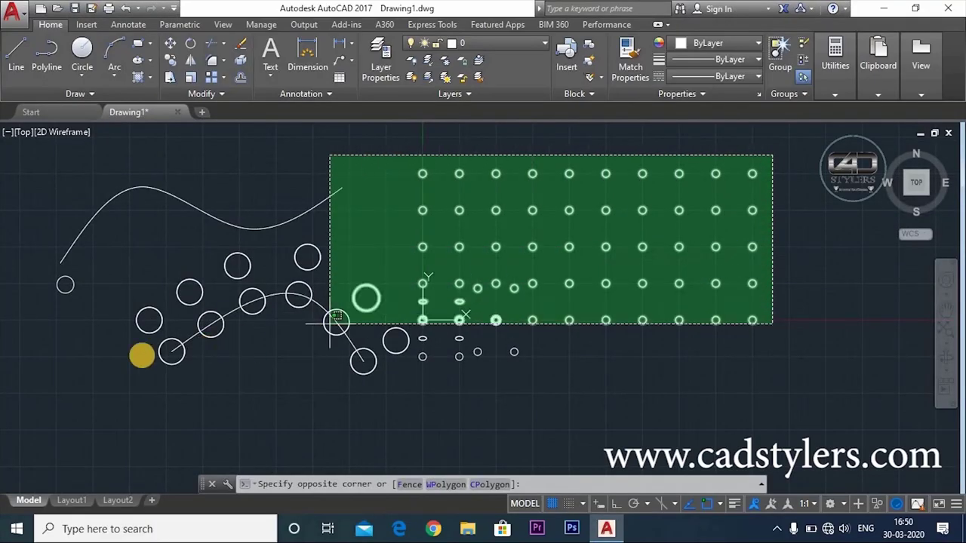
left_click(43, 389)
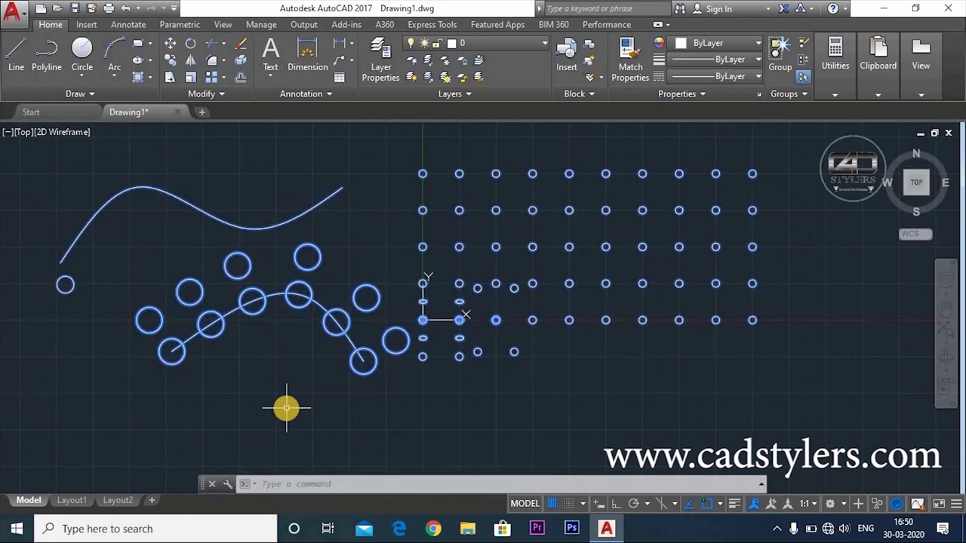
Step: Select every object and erase it with E
key("ctrl+a")
type("e")
key("Return")
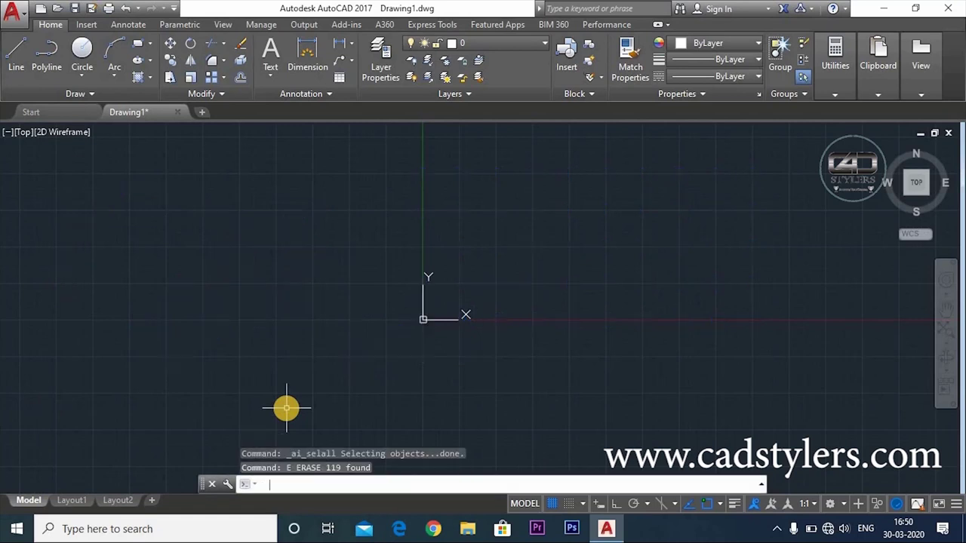
Step: Draw a circle of radius 5 centred at the origin 0,0
type("c")
key("Return")
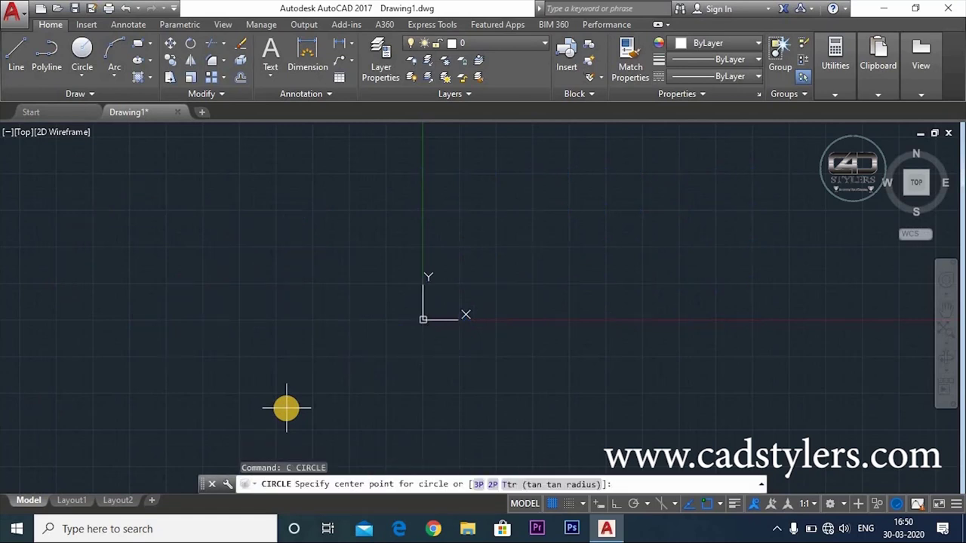
key("Return")
type("5")
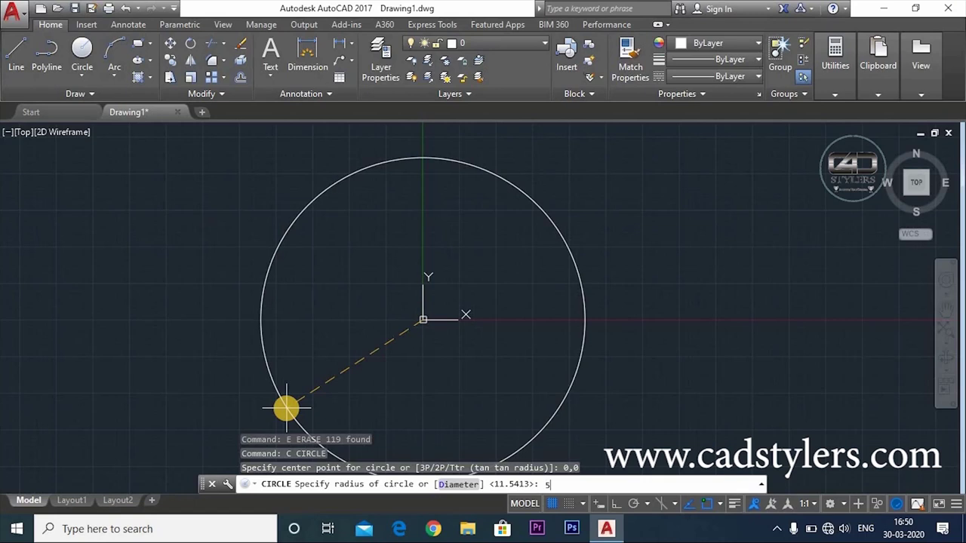
key("Return")
Step: Zoom All, then pan and zoom so the new circle sits near the view centre
type("z")
key("Return")
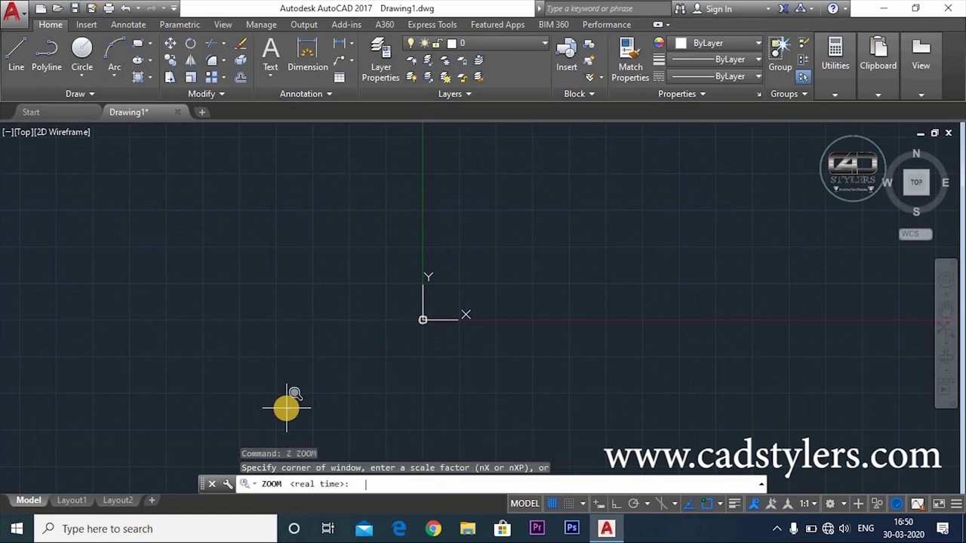
type("a")
key("Return")
scroll(528, 286, "up", 5)
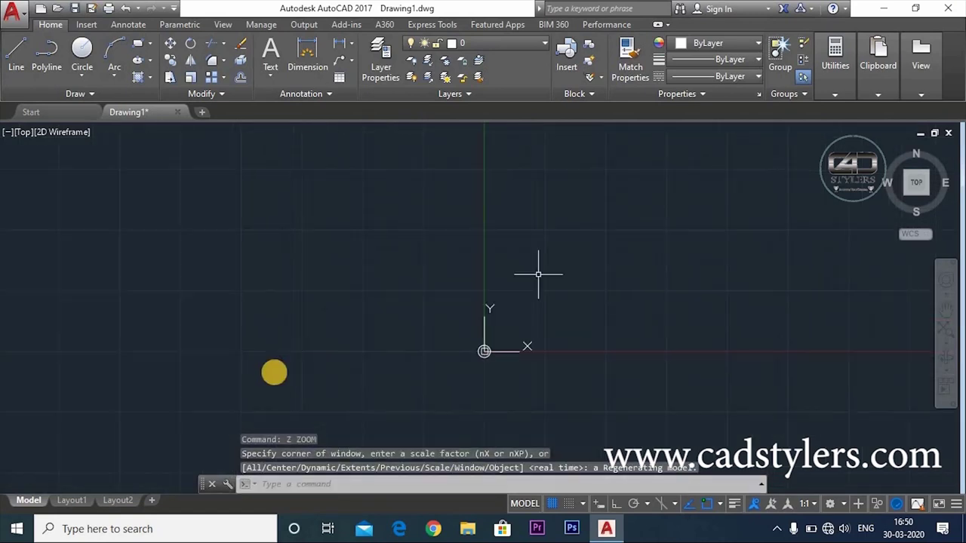
scroll(536, 362, "up", 4)
scroll(459, 367, "down", 2)
middle_click_drag(463, 384, 512, 349)
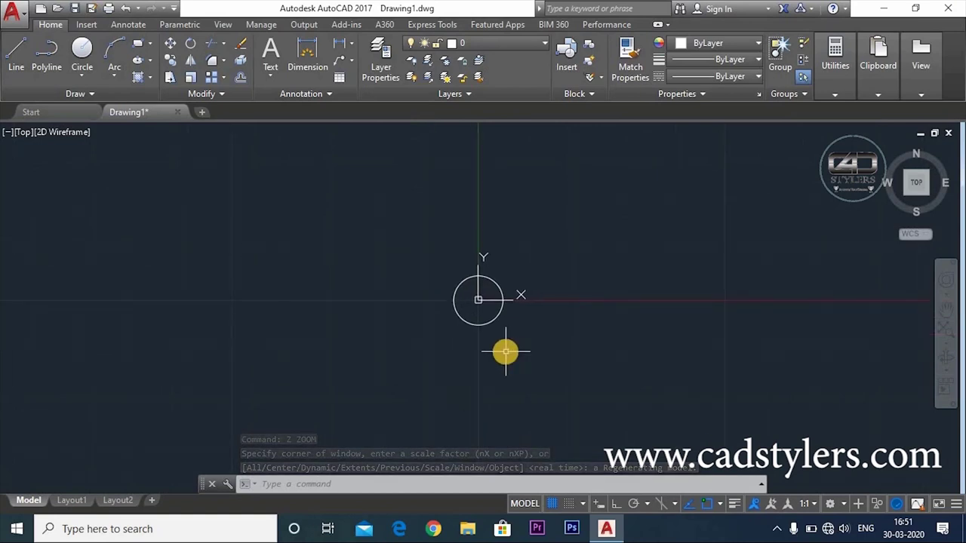
scroll(483, 343, "down", 4)
scroll(478, 340, "up", 3)
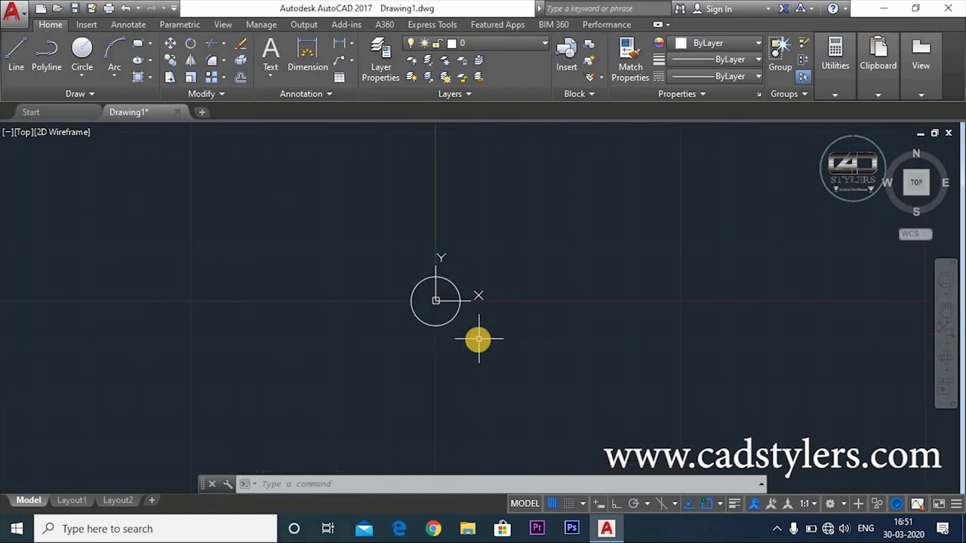
middle_click_drag(508, 338, 484, 374)
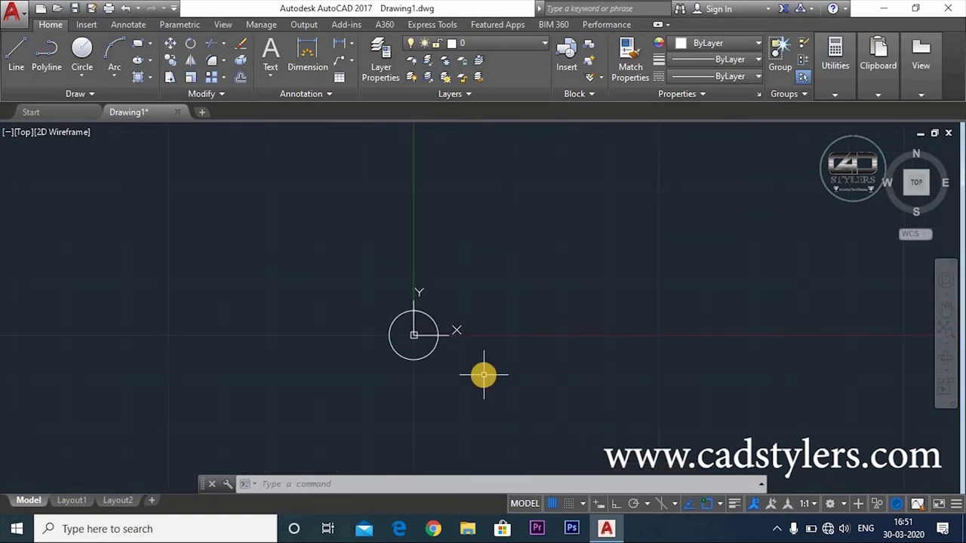
Step: Start an AR array on the circle and choose Rectangular, giving a 4-by-3 grid spaced 15
type("a")
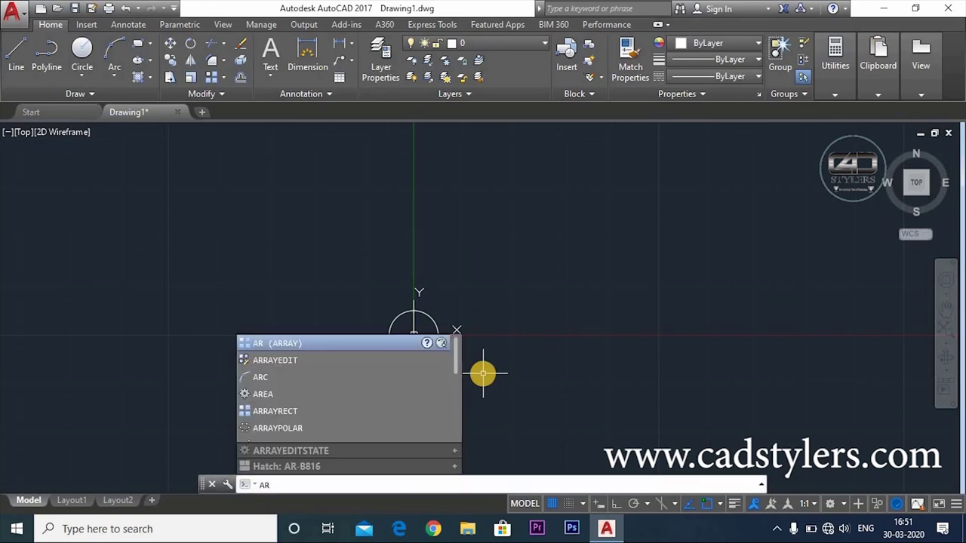
key("BackSpace")
key("BackSpace")
type("a")
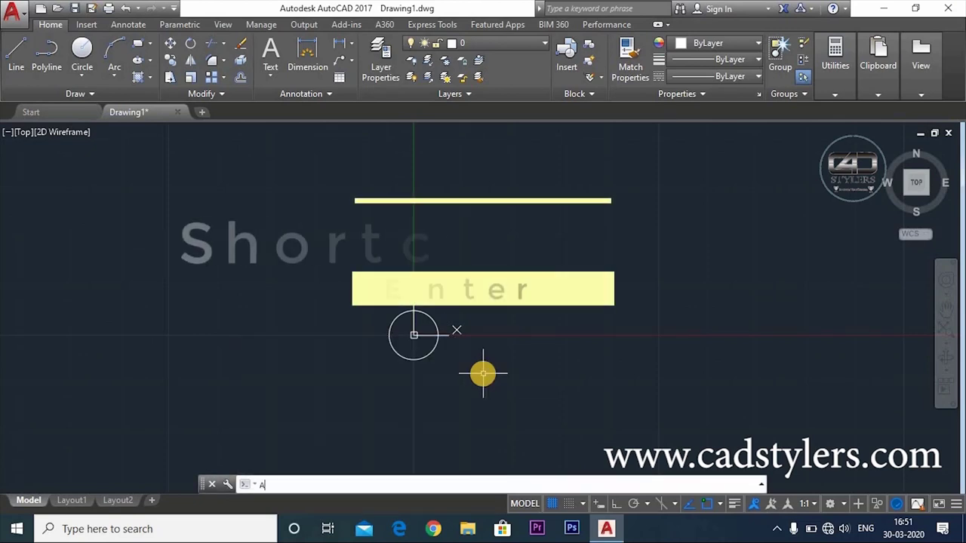
type("r")
key("Return")
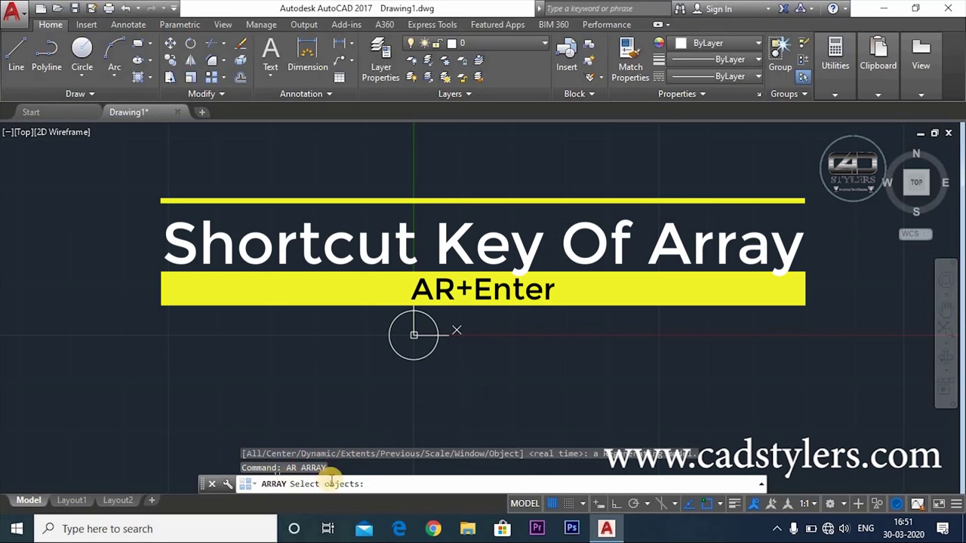
left_click(217, 78)
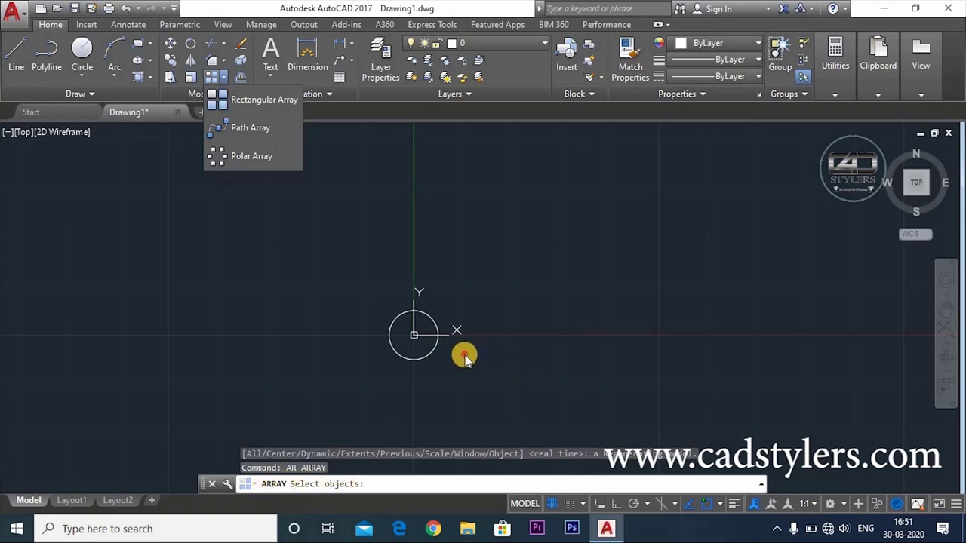
left_click(424, 352)
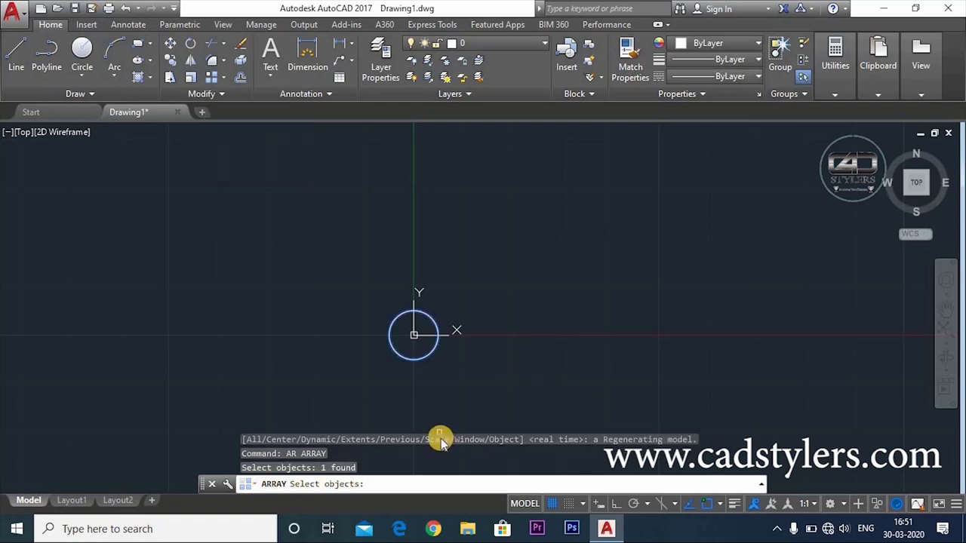
key("Return")
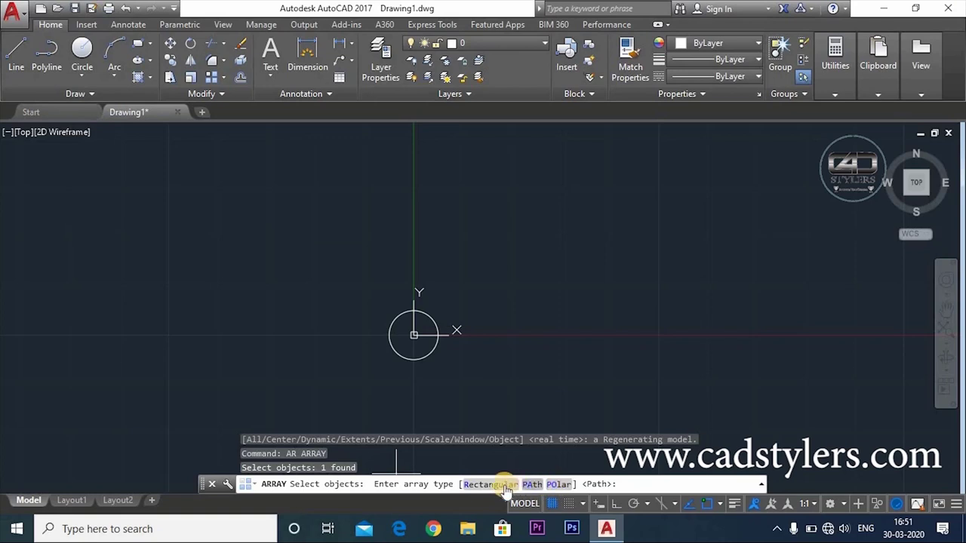
left_click(482, 485)
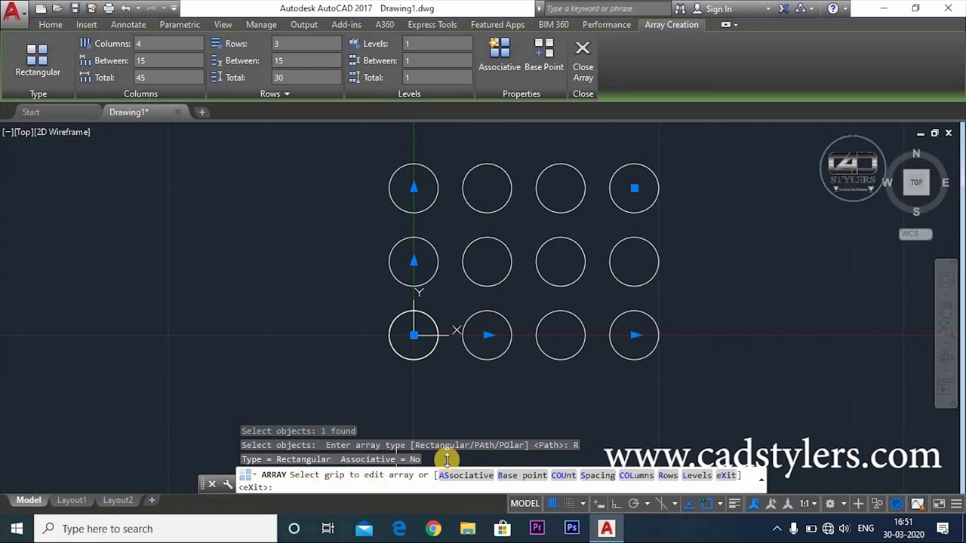
Step: Widen the column spacing to about 20.49 with the grip and set Associative to Yes
left_click(486, 335)
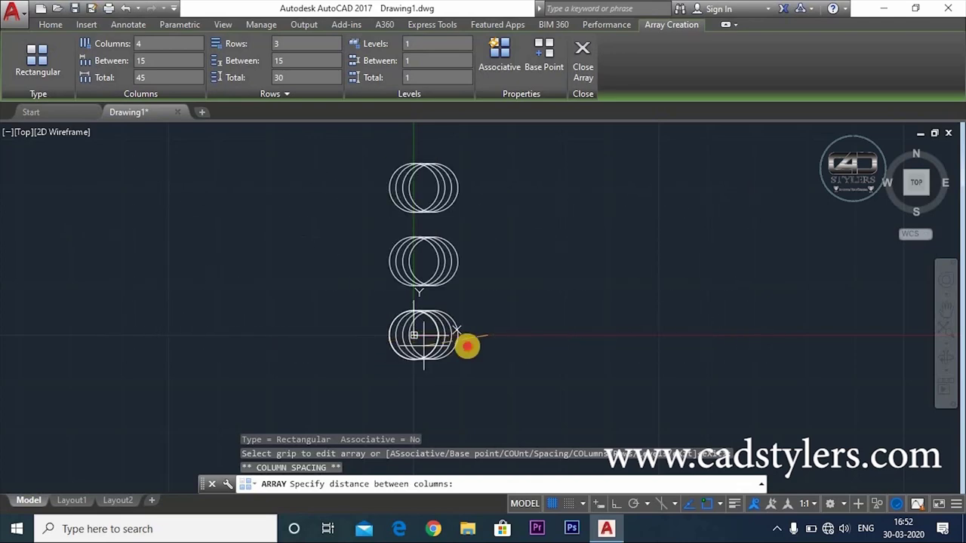
left_click(514, 337)
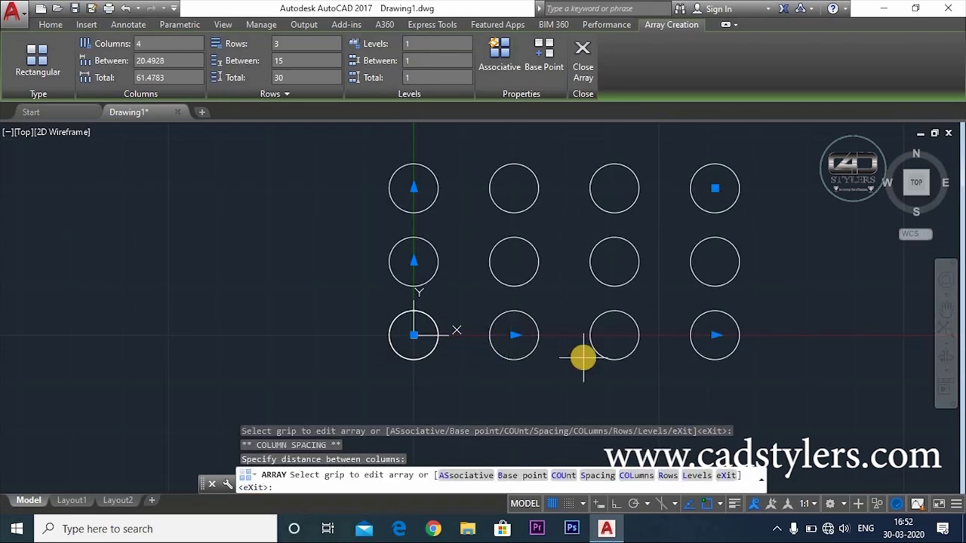
scroll(566, 344, "down", 2)
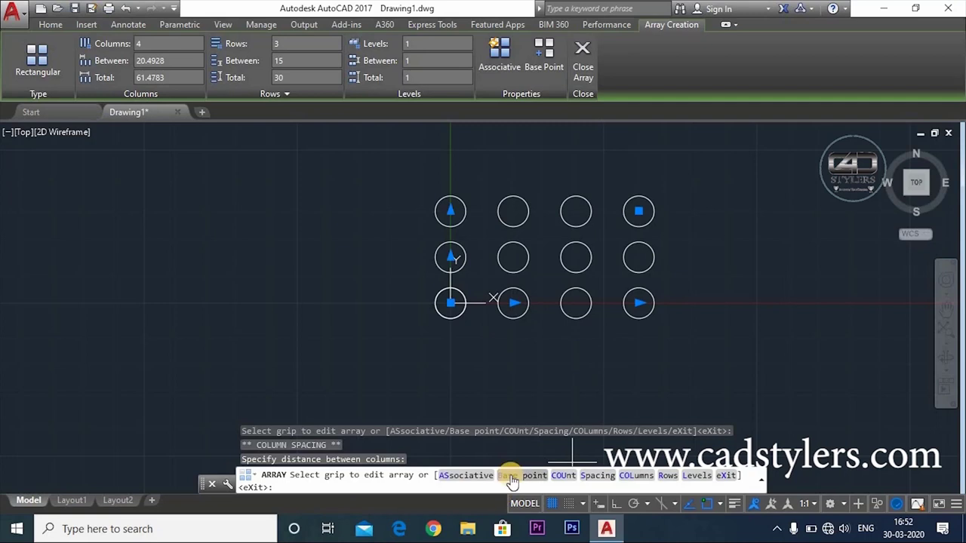
left_click(457, 476)
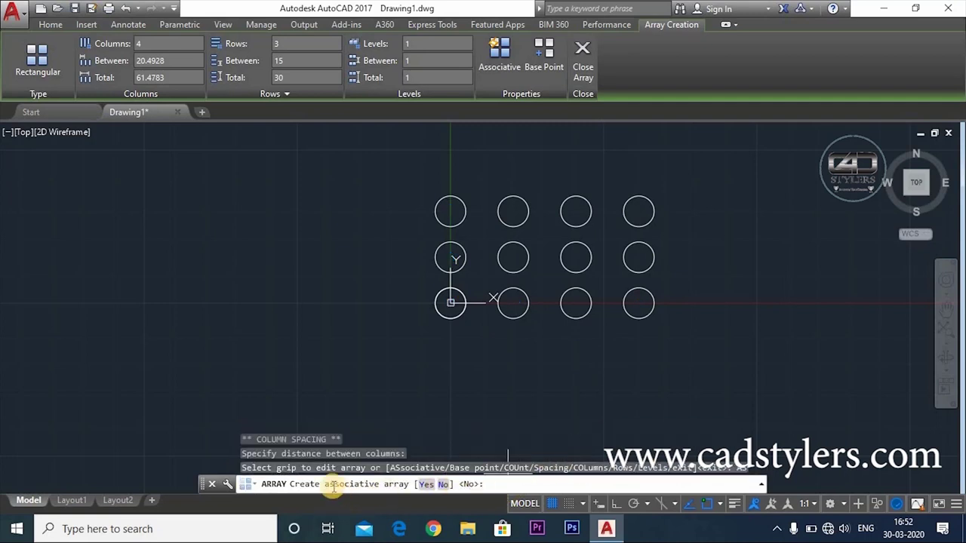
left_click(424, 485)
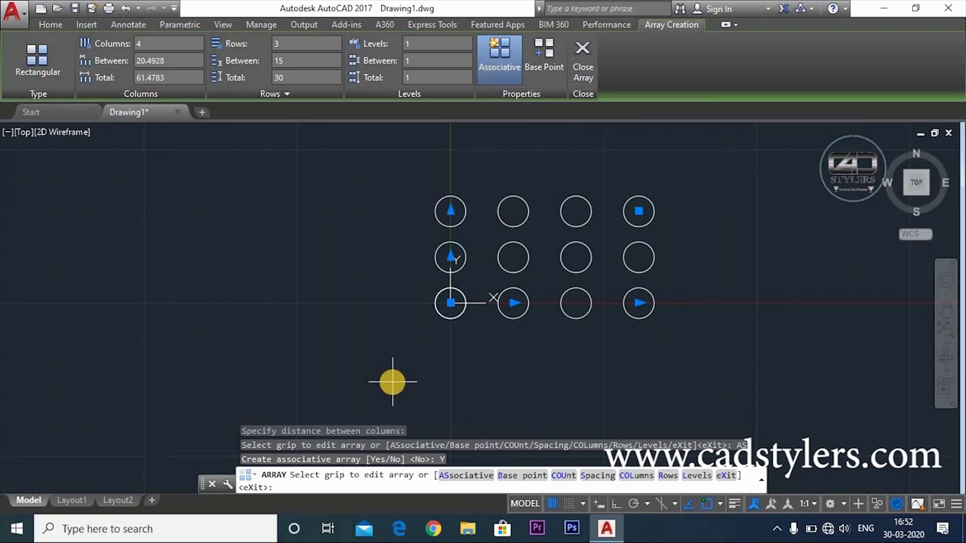
Step: Keep the array associative and move its base point to the middle-row third circle
left_click(465, 475)
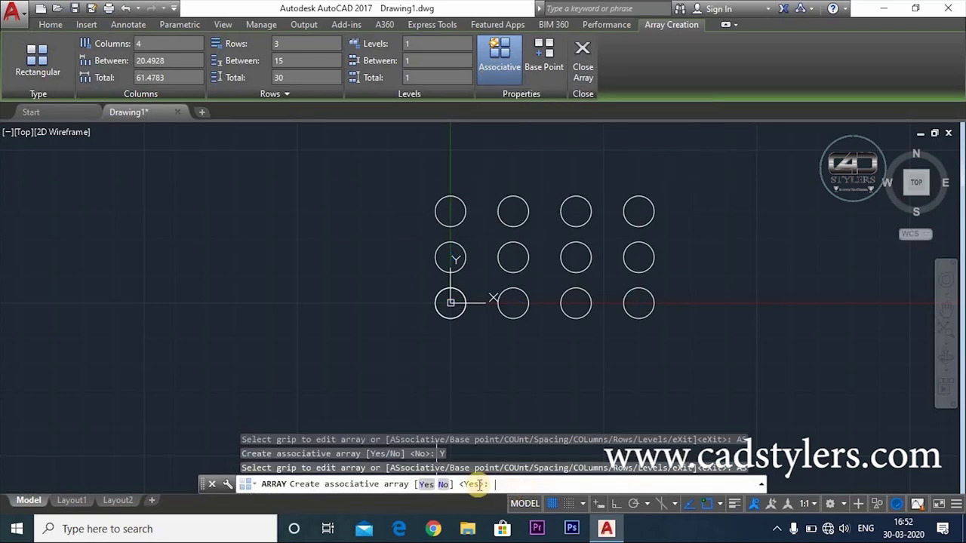
left_click(425, 485)
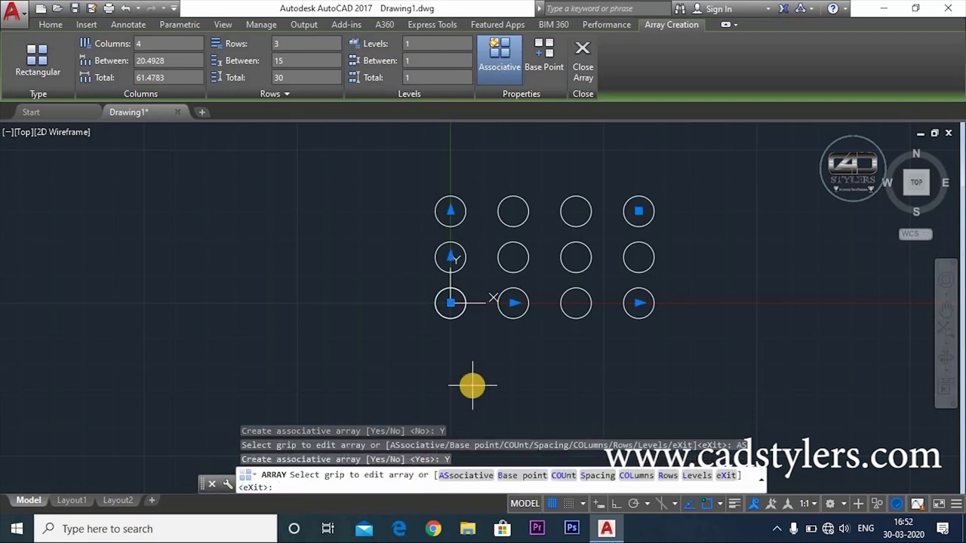
left_click(526, 484)
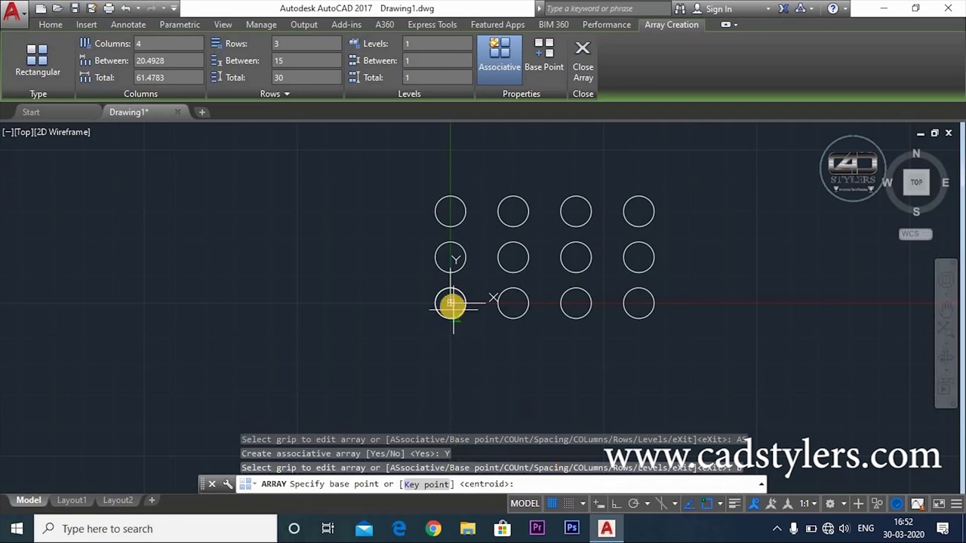
left_click(576, 257)
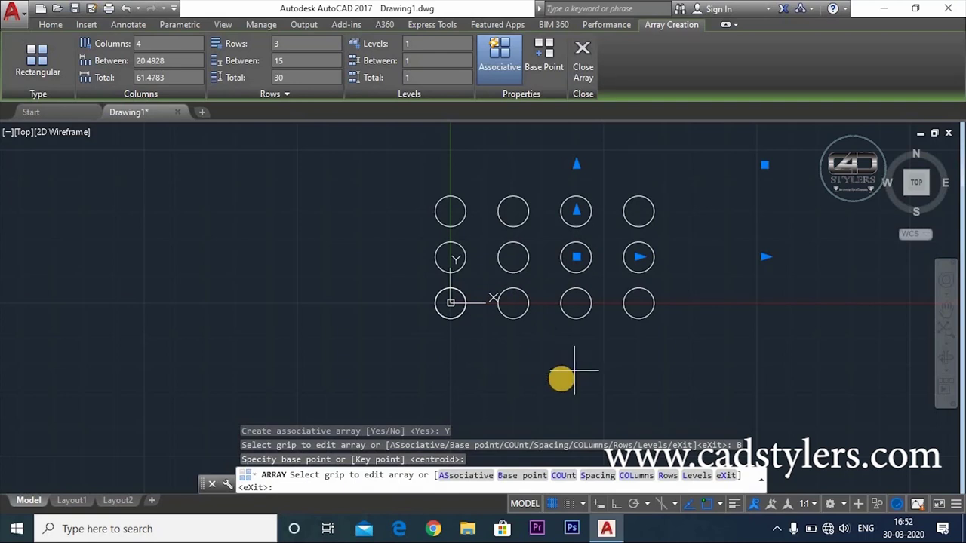
middle_click_drag(561, 377, 520, 390)
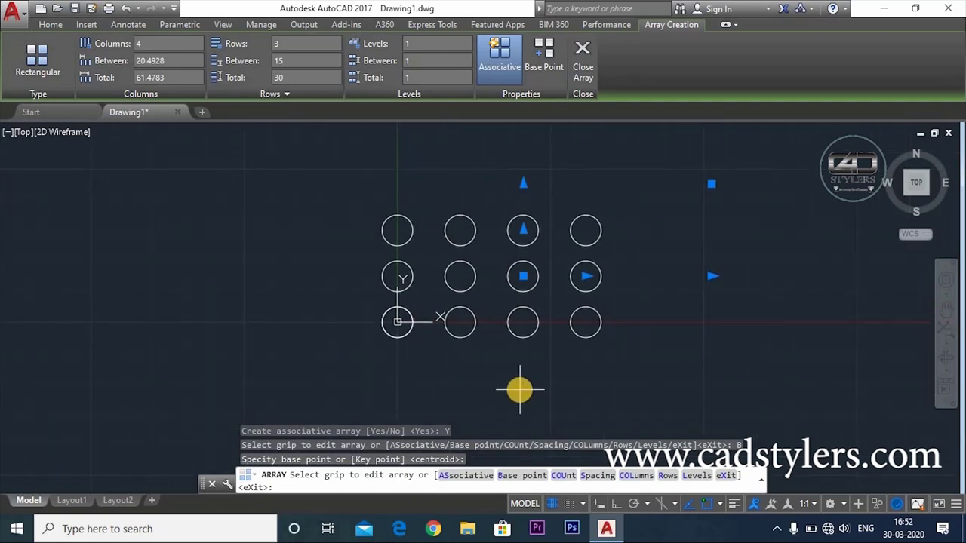
Step: Drag the column-count grip to expand the array to 6 columns, keeping 3 rows
left_click(711, 275)
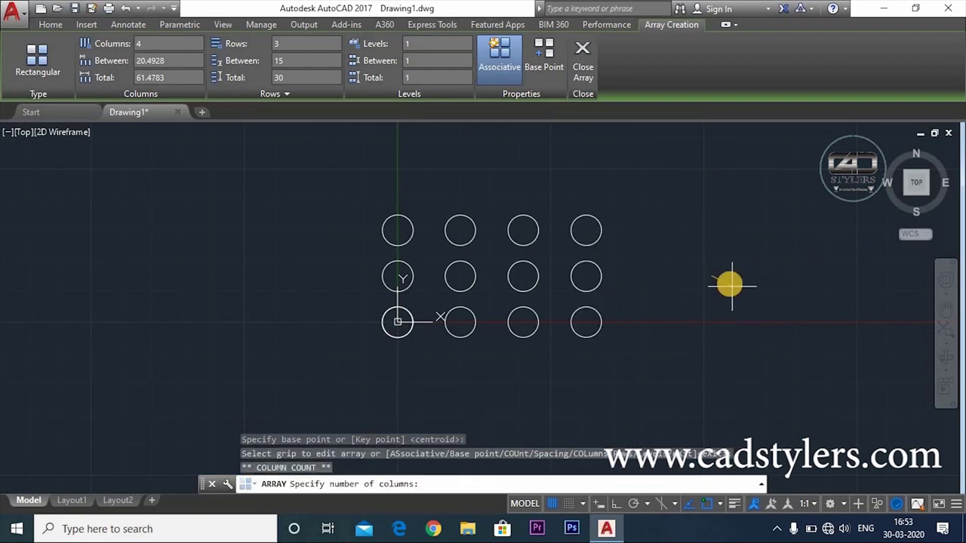
left_click(720, 267)
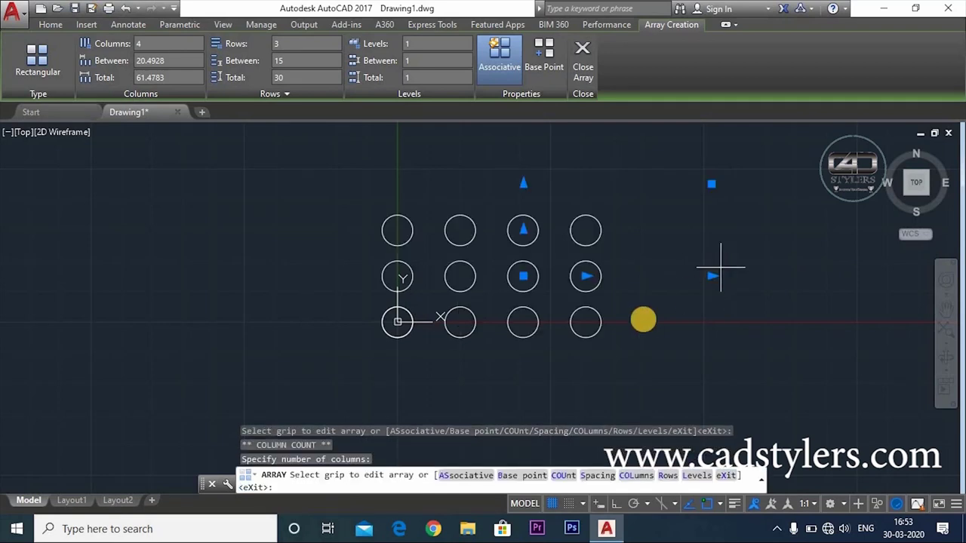
left_click(520, 477)
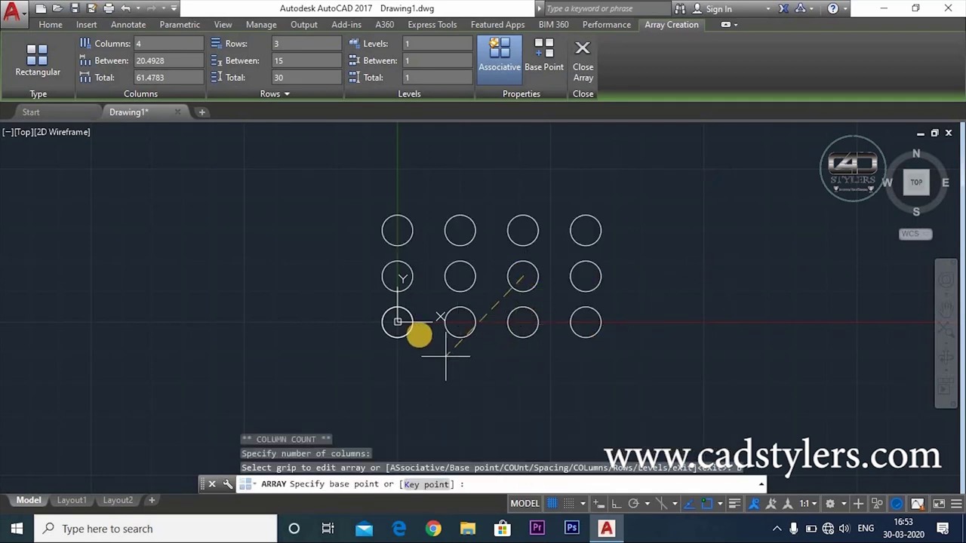
left_click(400, 277)
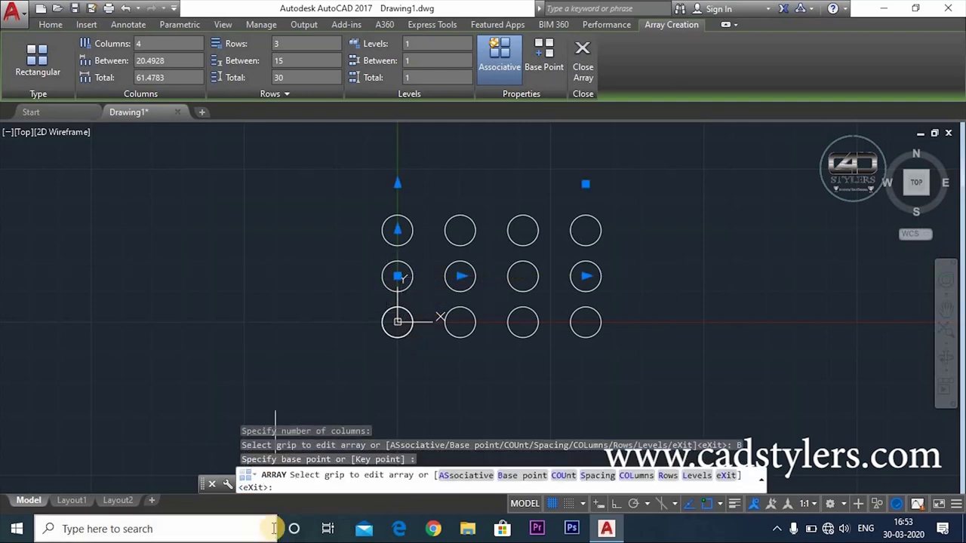
left_click(585, 276)
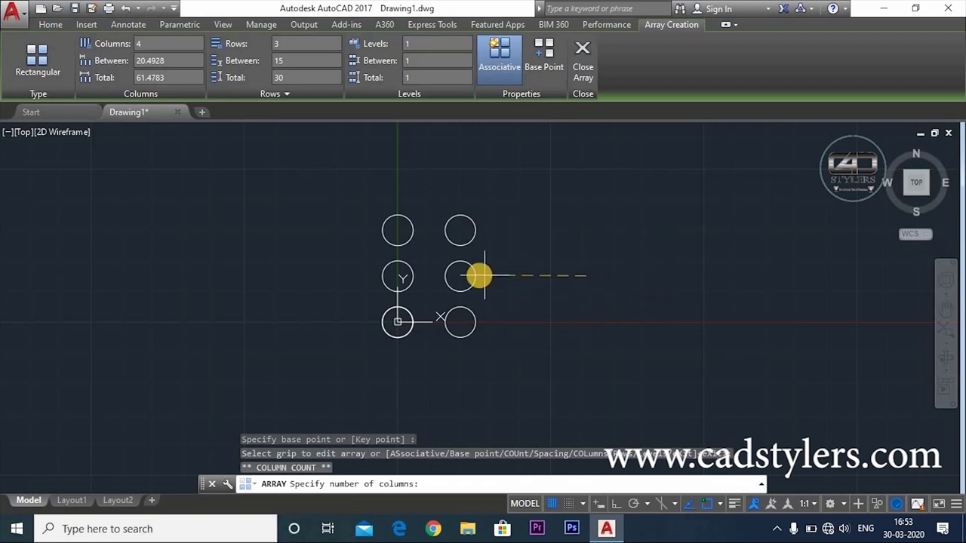
left_click(716, 276)
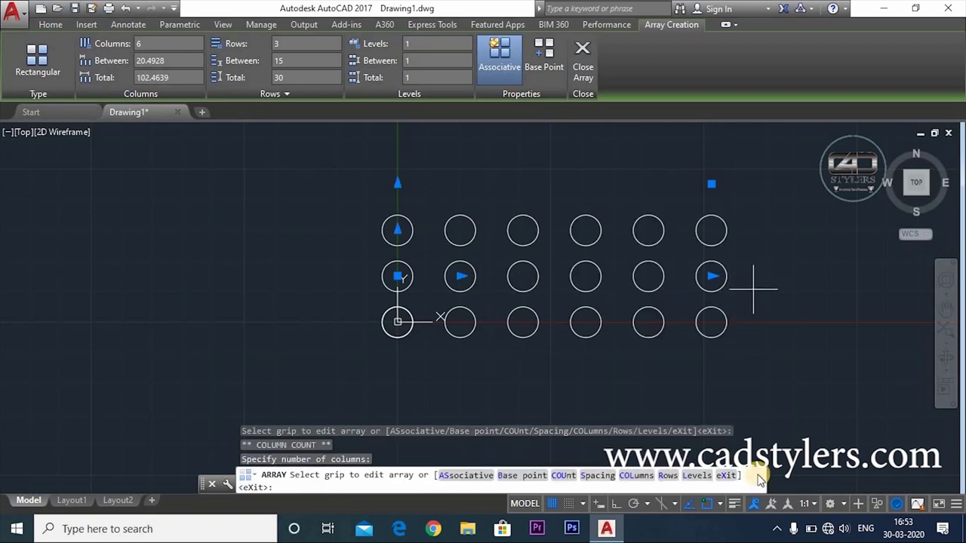
left_click(563, 475)
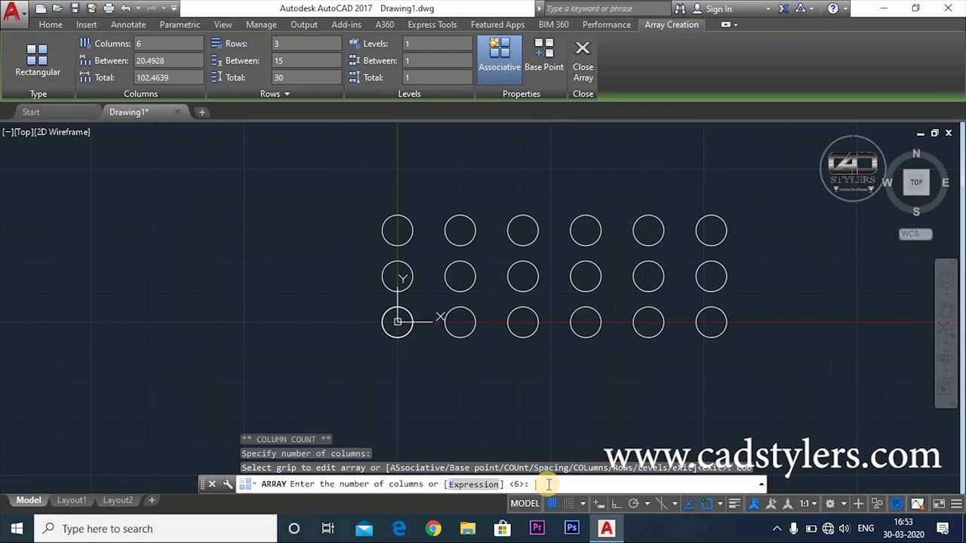
type("5")
Step: Set 5 columns and 5 rows with 30 units between columns and rows, then recentre the view
key("Return")
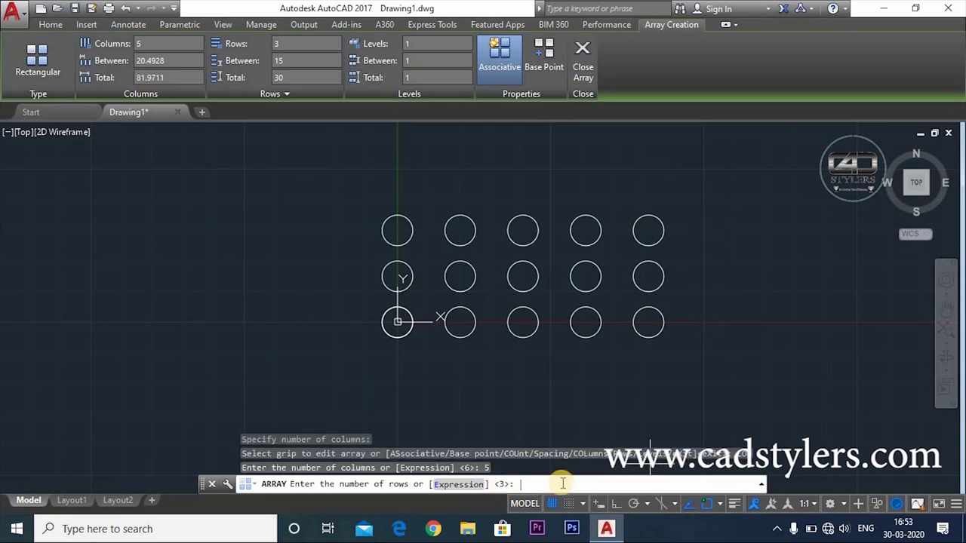
key("Return")
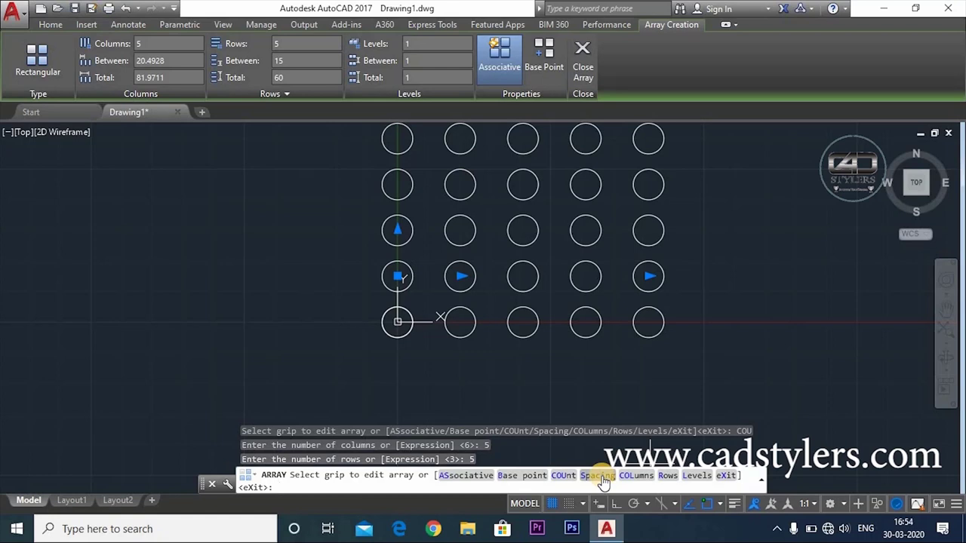
left_click(597, 475)
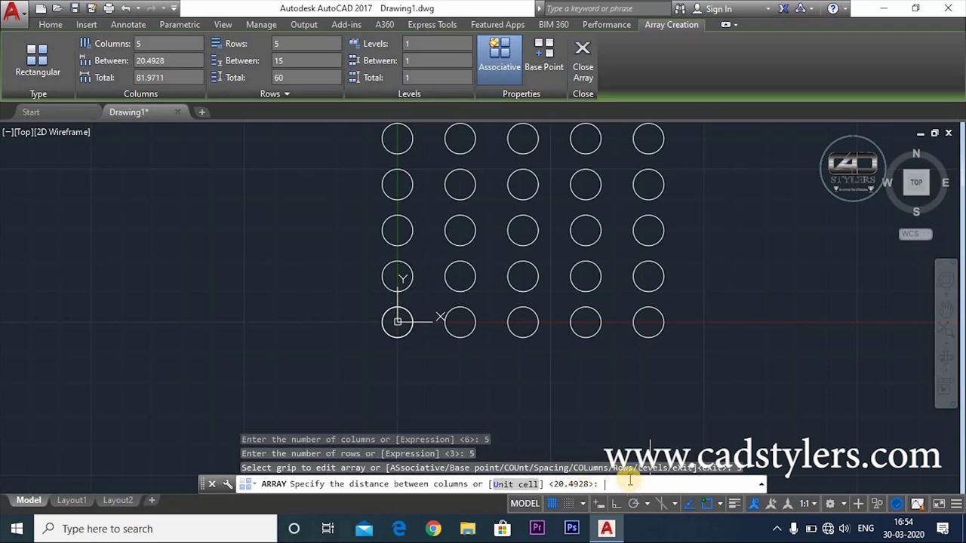
type("30")
key("Return")
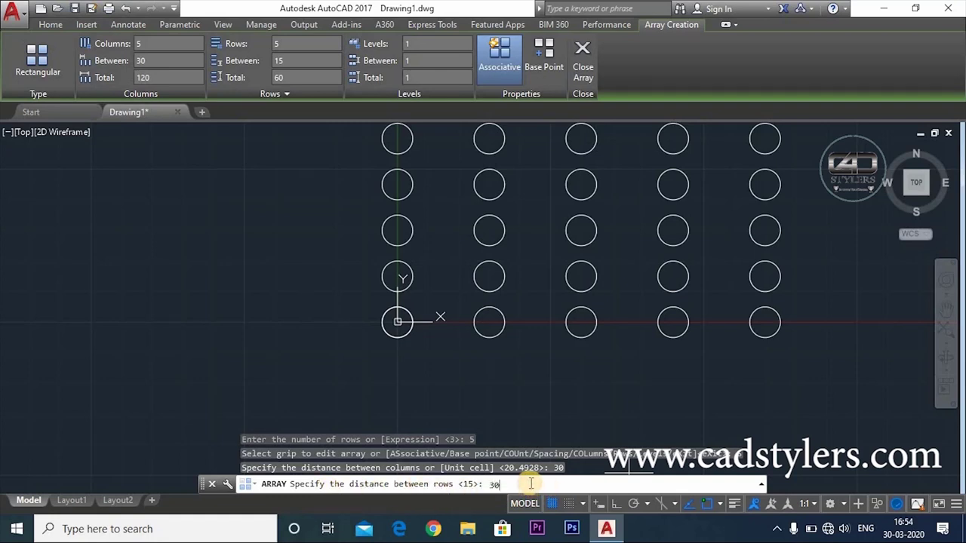
key("Return")
scroll(755, 398, "down", 4)
middle_click_drag(754, 398, 528, 395)
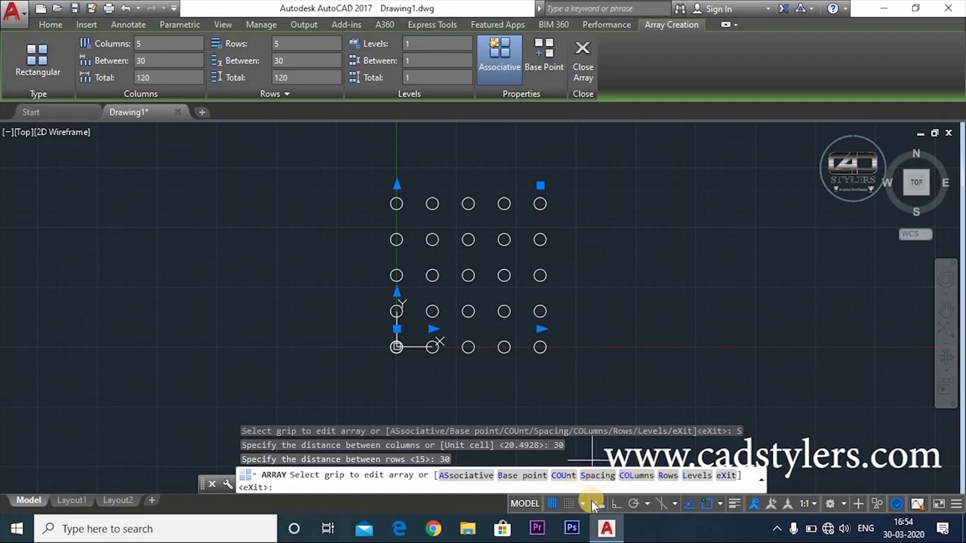
Step: Edit the array columns to 6 with 25 units spacing
left_click(635, 476)
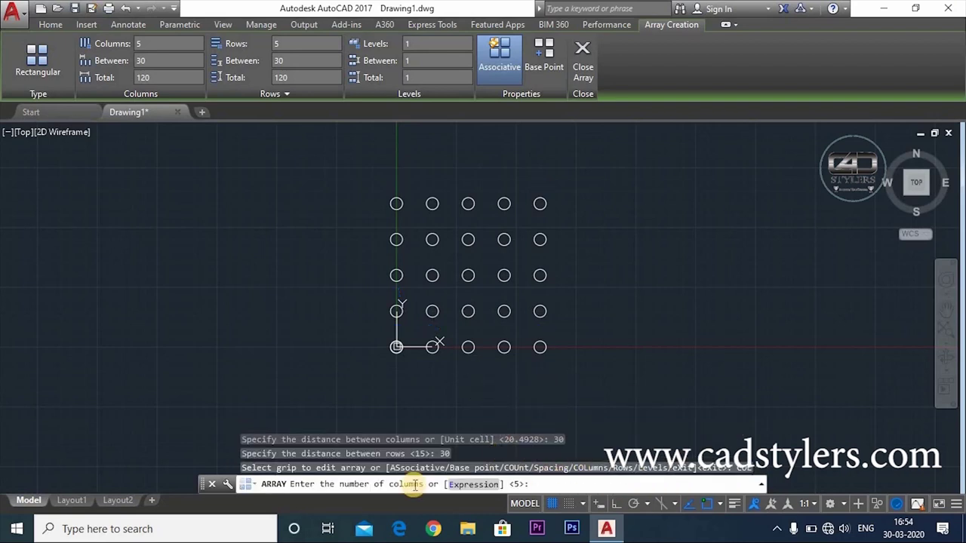
type("6")
key("Return")
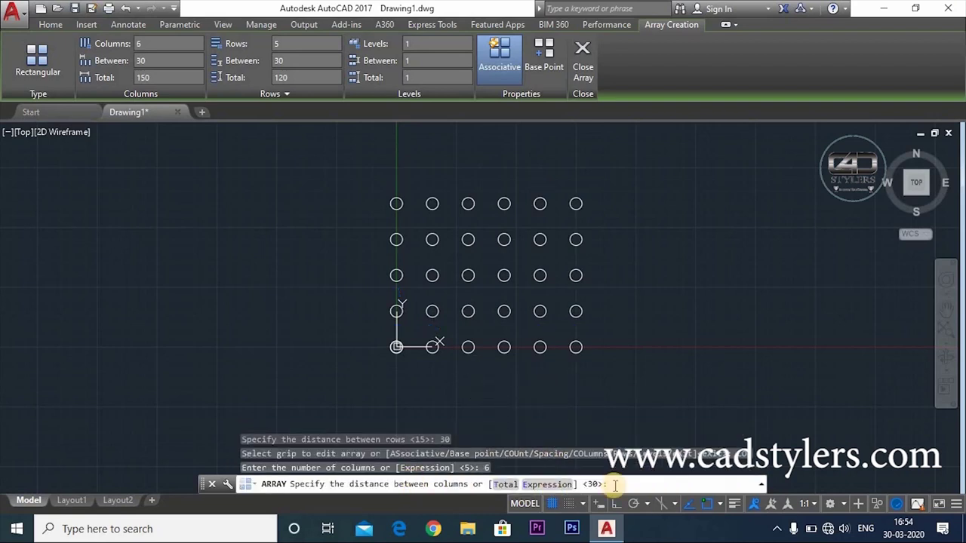
type("25")
key("Return")
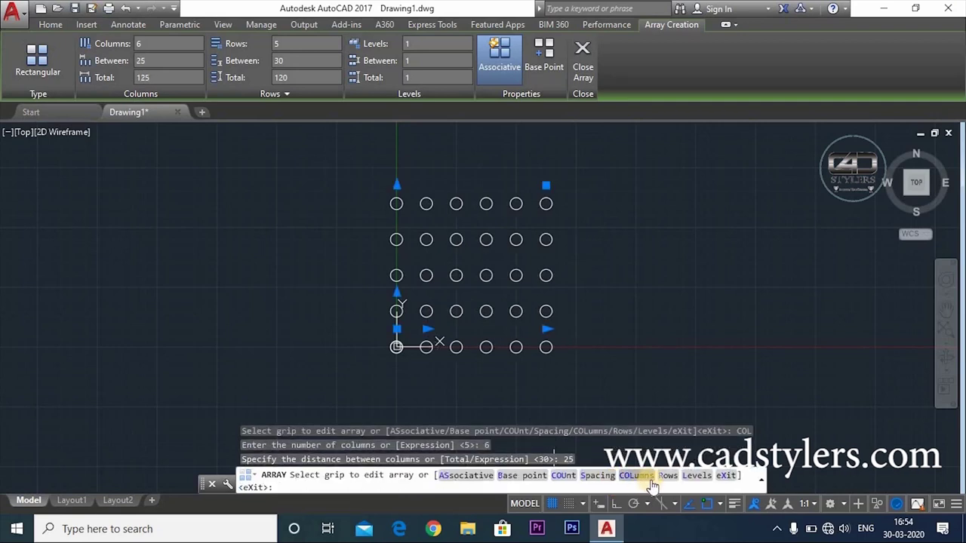
left_click(696, 476)
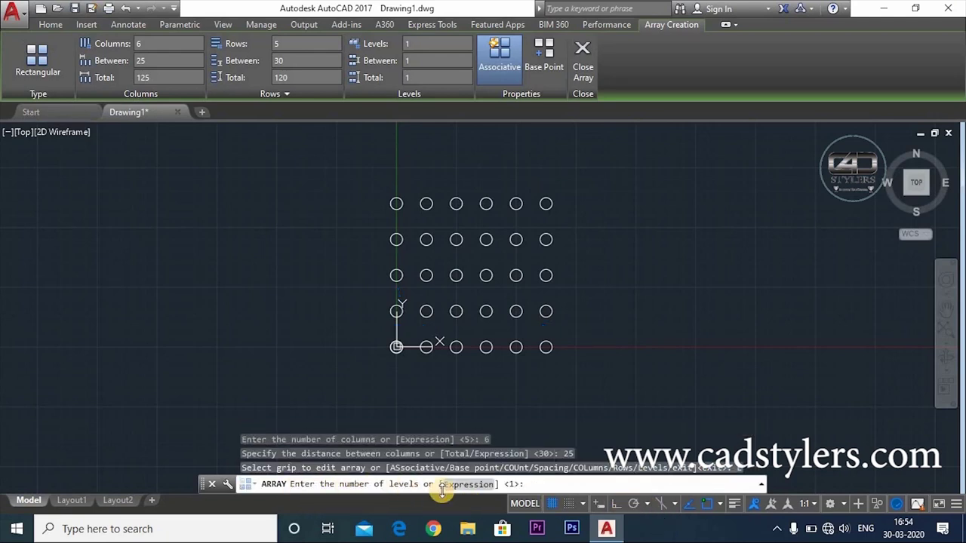
Step: Add 3 levels spaced 30 apart and raise the column count to 7 in the ribbon
type("3")
key("Return")
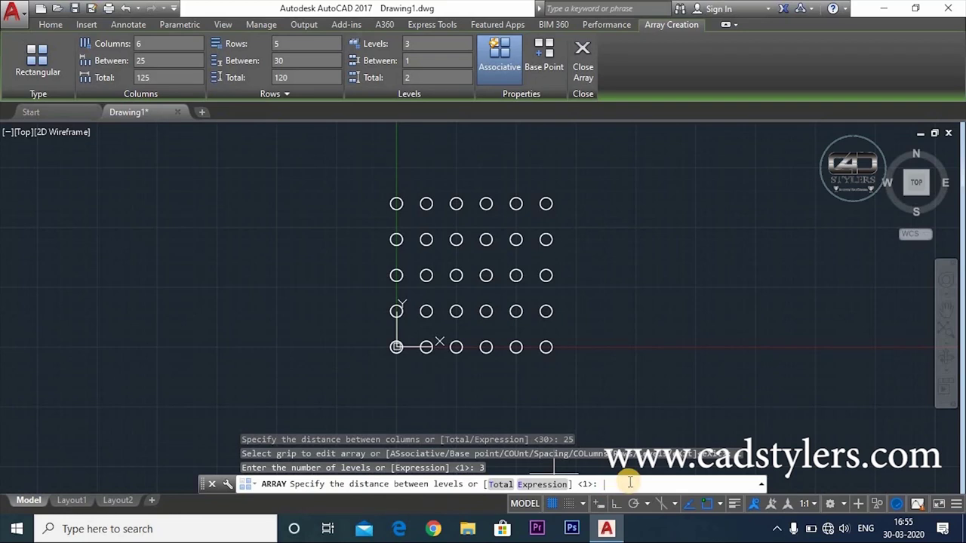
type("30")
key("Return")
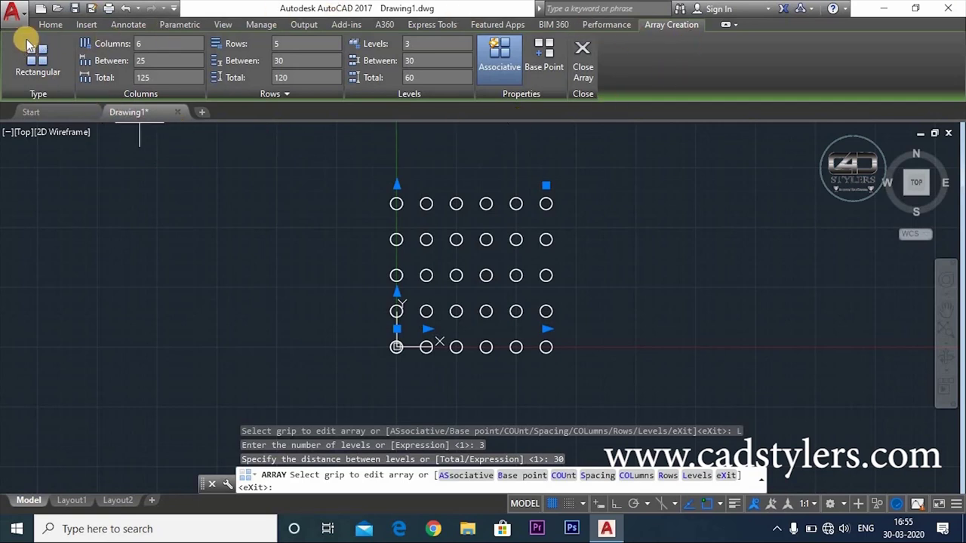
left_click(162, 47)
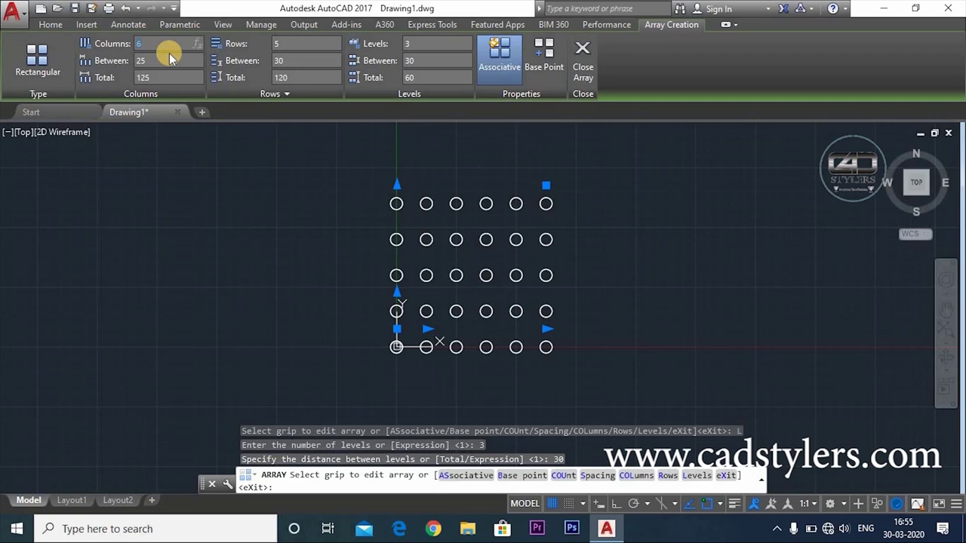
type("7")
key("Return")
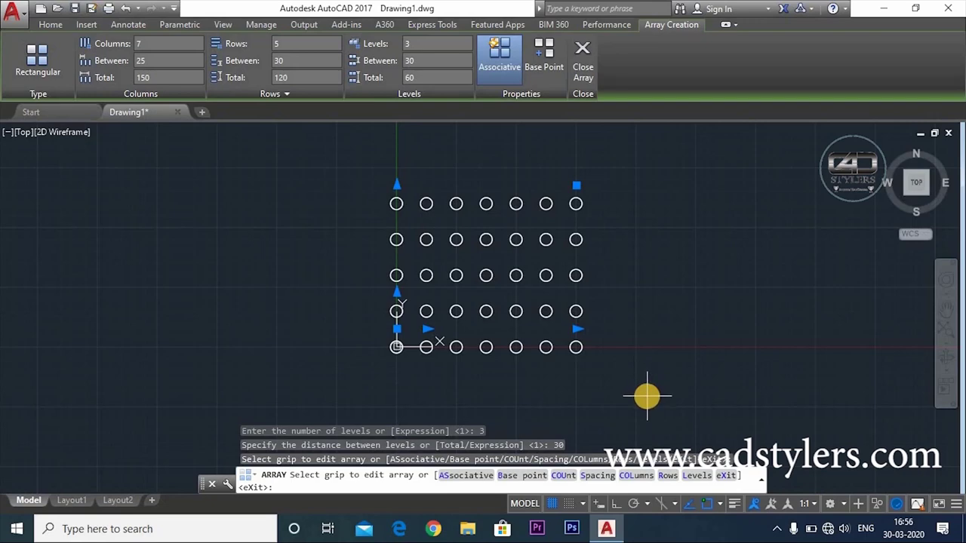
Step: Check the levels in Front view, set level spacing to 10, return to Top, close the array
mouse_move(629, 375)
middle_mouse_down("shift")
mouse_move(655, 291)
mouse_move(677, 280)
mouse_move(694, 287)
mouse_move(650, 284)
mouse_move(636, 302)
mouse_move(644, 291)
mouse_move(668, 294)
mouse_move(668, 276)
mouse_move(862, 315)
middle_mouse_up("shift")
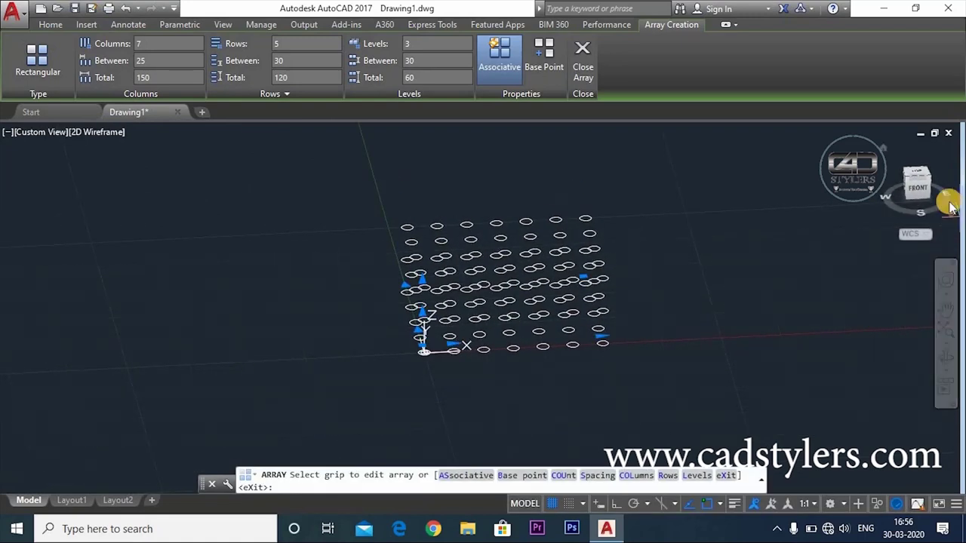
left_click(921, 189)
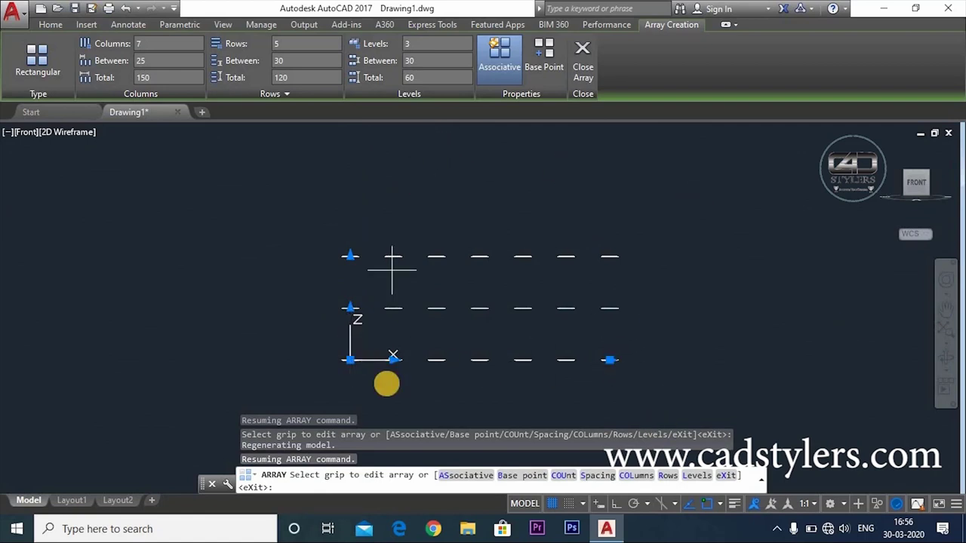
left_click(322, 76)
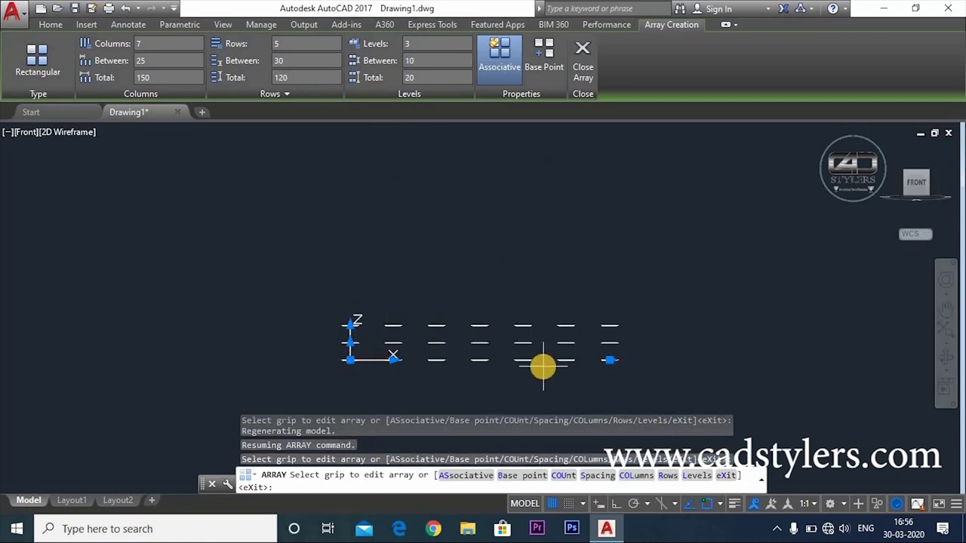
mouse_move(757, 199)
middle_mouse_down("shift")
mouse_move(749, 319)
mouse_move(671, 243)
middle_mouse_up("shift")
left_click(919, 175)
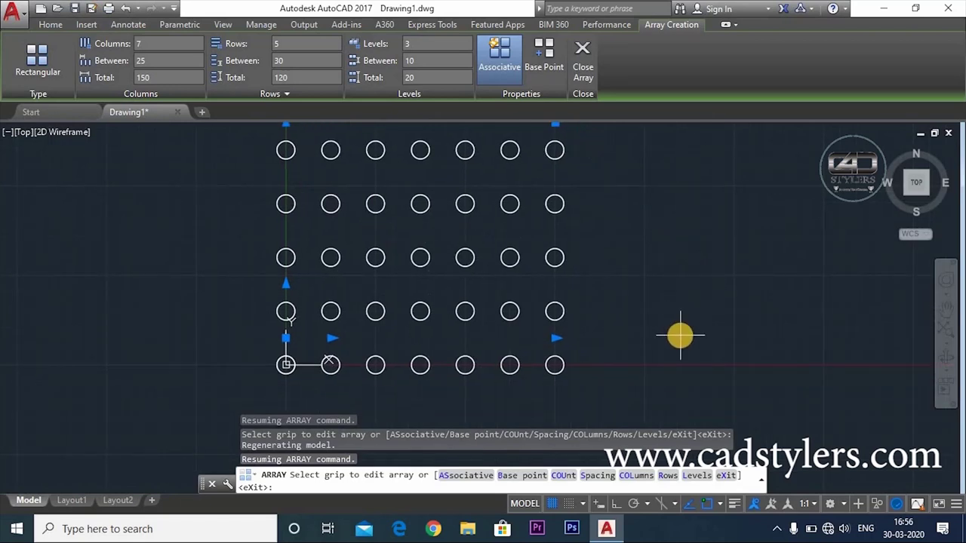
mouse_move(679, 335)
middle_mouse_down()
mouse_move(724, 344)
mouse_move(590, 328)
middle_mouse_up()
scroll(728, 340, "down", 4)
scroll(712, 328, "up", 2)
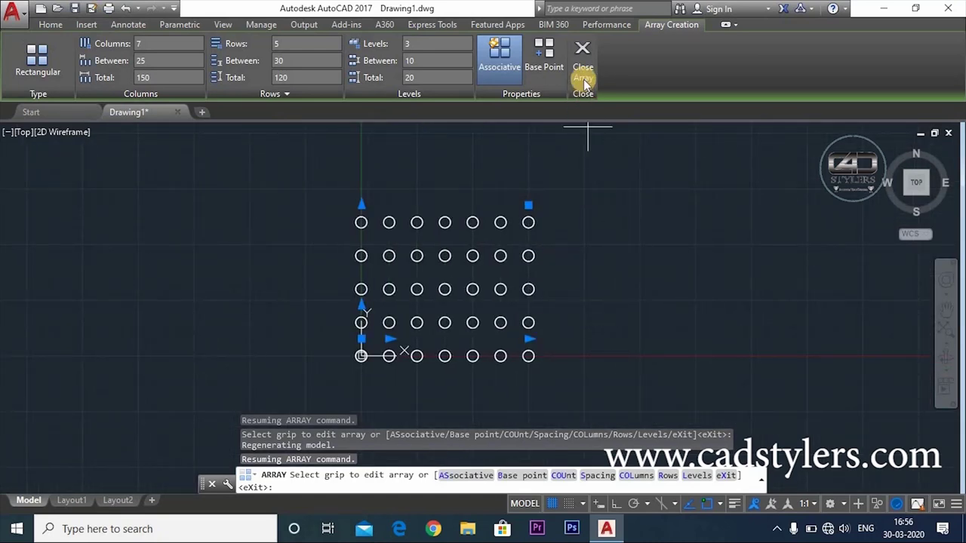
left_click(582, 64)
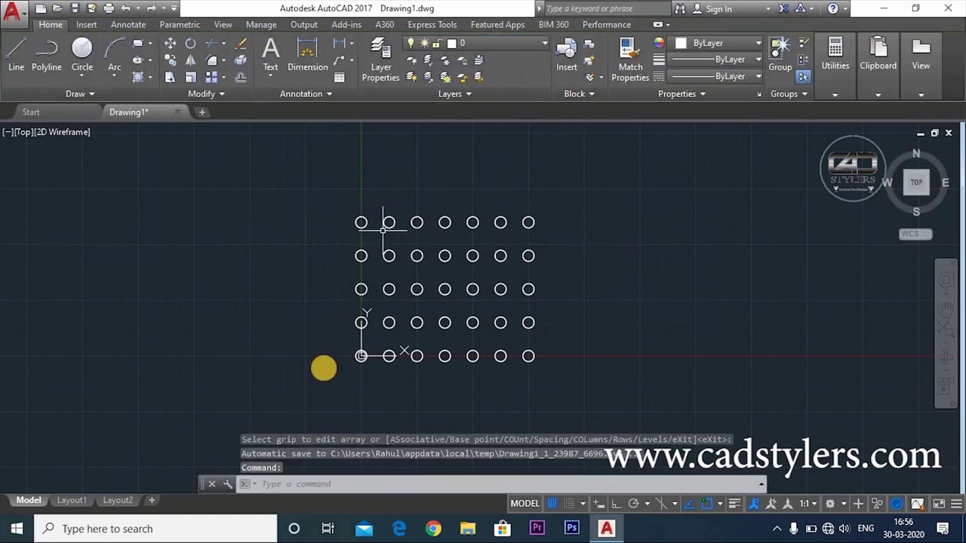
Step: Window-select the existing circle array and delete it
middle_click_drag(648, 358, 701, 338)
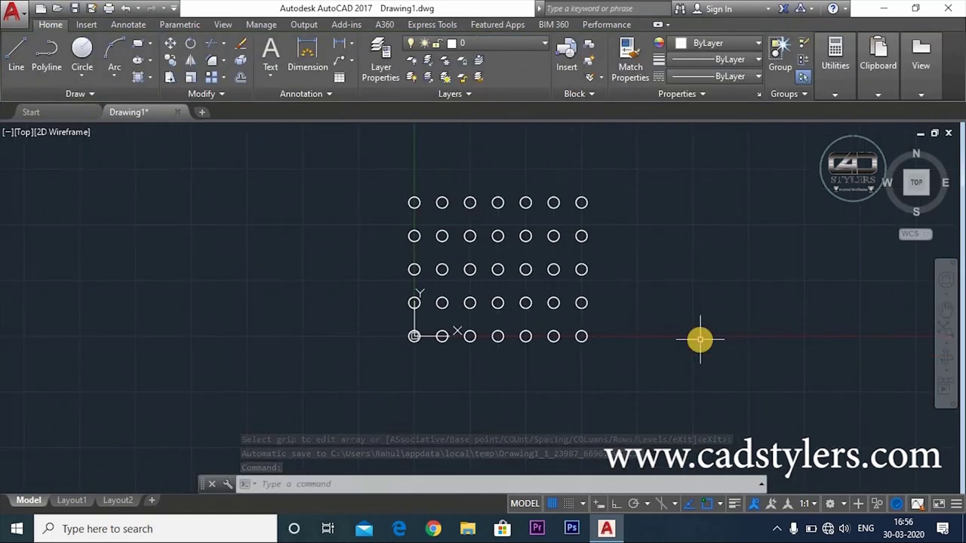
left_click(663, 183)
left_click(351, 375)
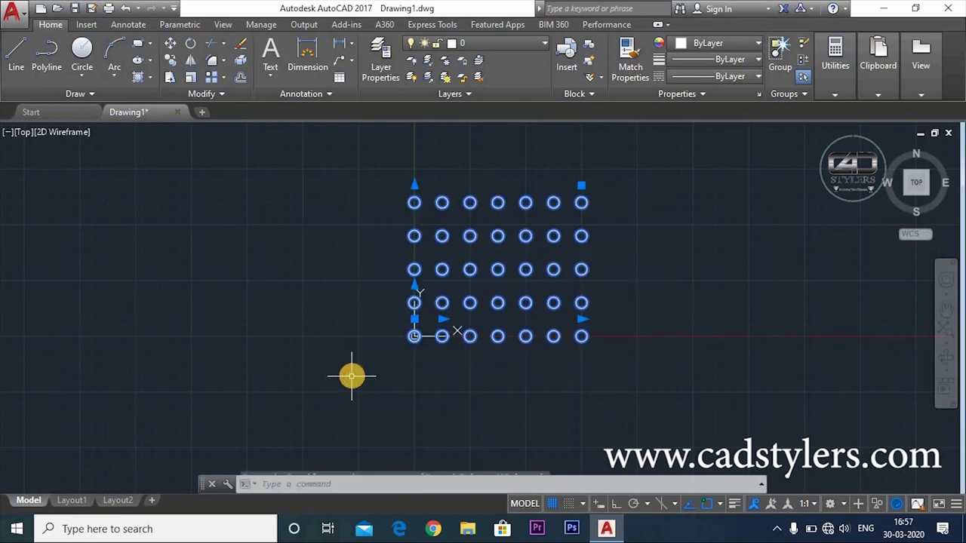
key("Delete")
Step: Draw a new circle of radius 5 centred at 0,0
type("c")
key("Return")
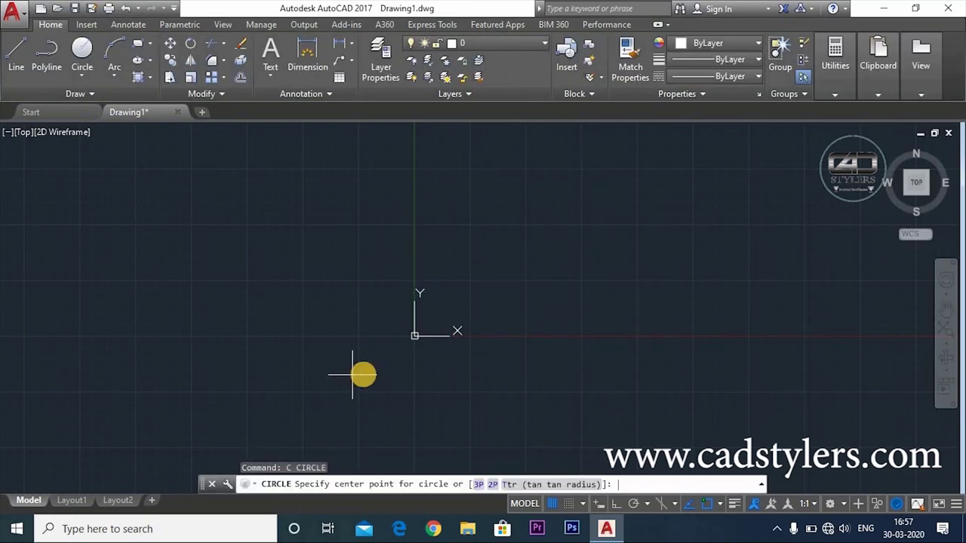
type("0,")
key("Return")
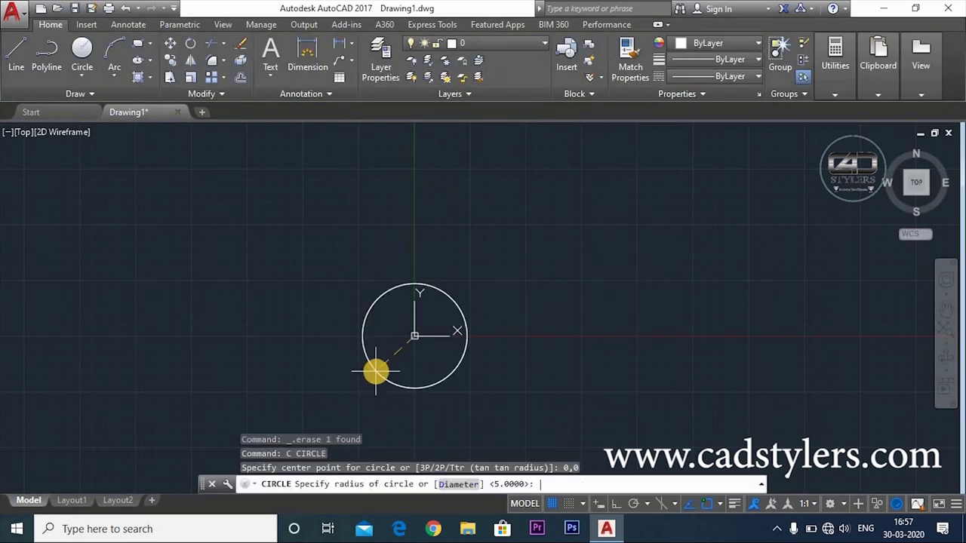
type("5")
key("Return")
Step: Make a 4-by-3 rectangular array of the circle with columns spreading left at -19.3728
key("Return")
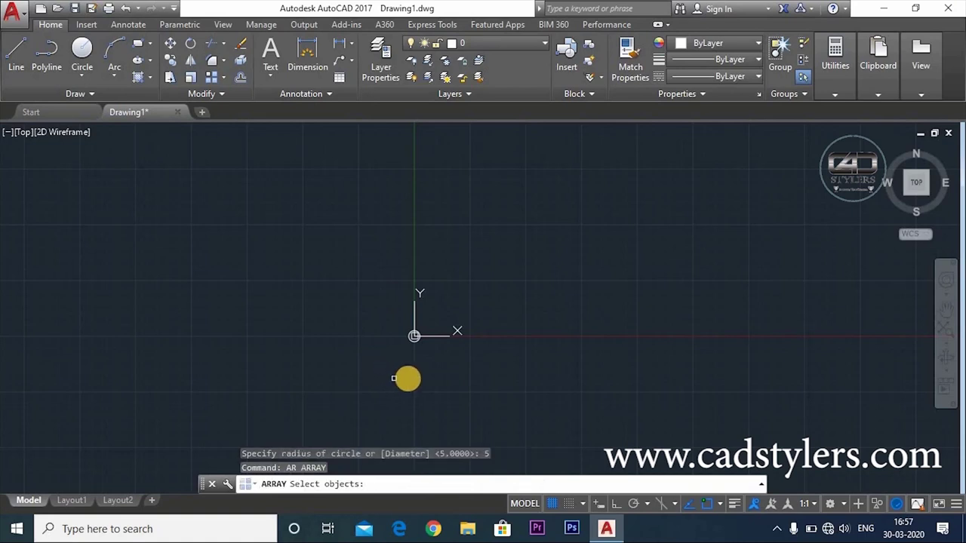
left_click(379, 350)
left_click(438, 328)
key("Return")
left_click(488, 487)
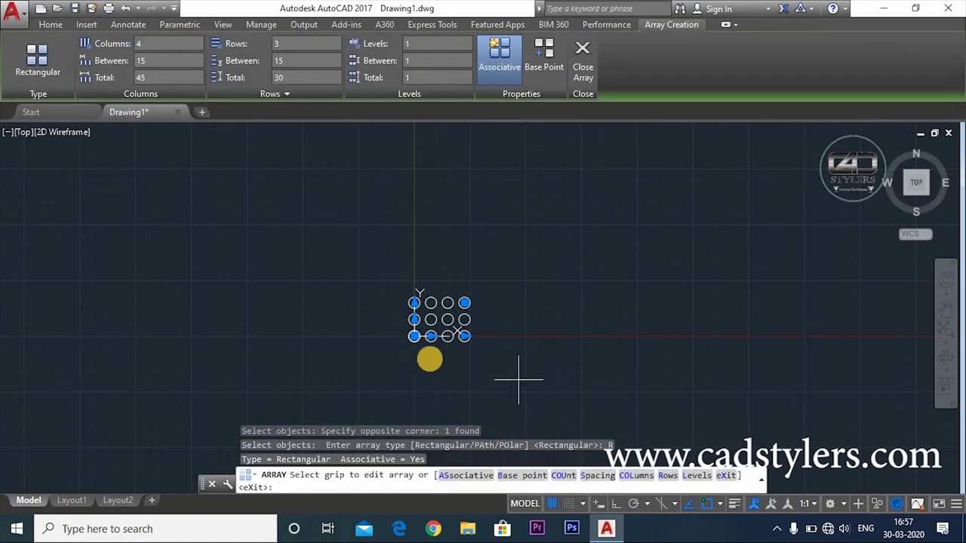
scroll(428, 358, "up", 5)
middle_click_drag(431, 358, 501, 360)
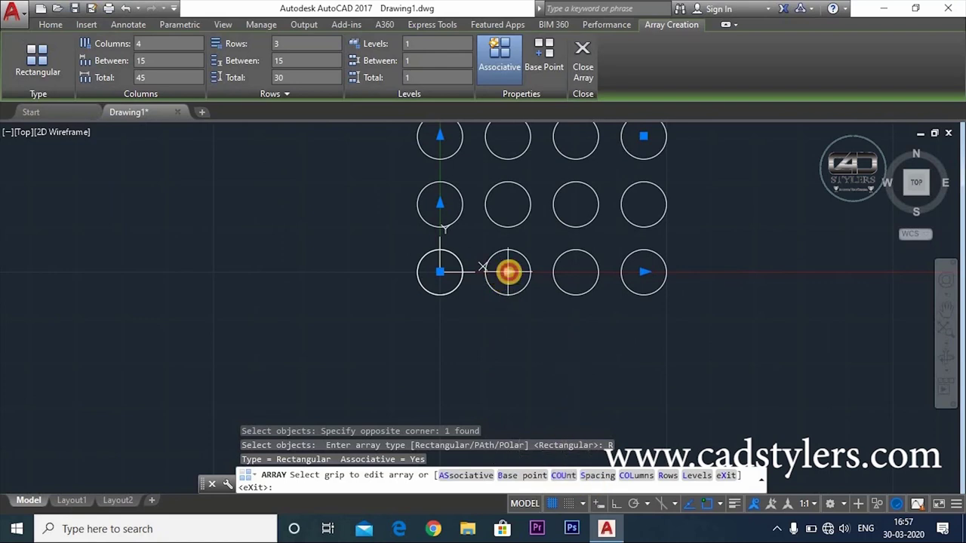
left_click_drag(508, 272, 352, 271)
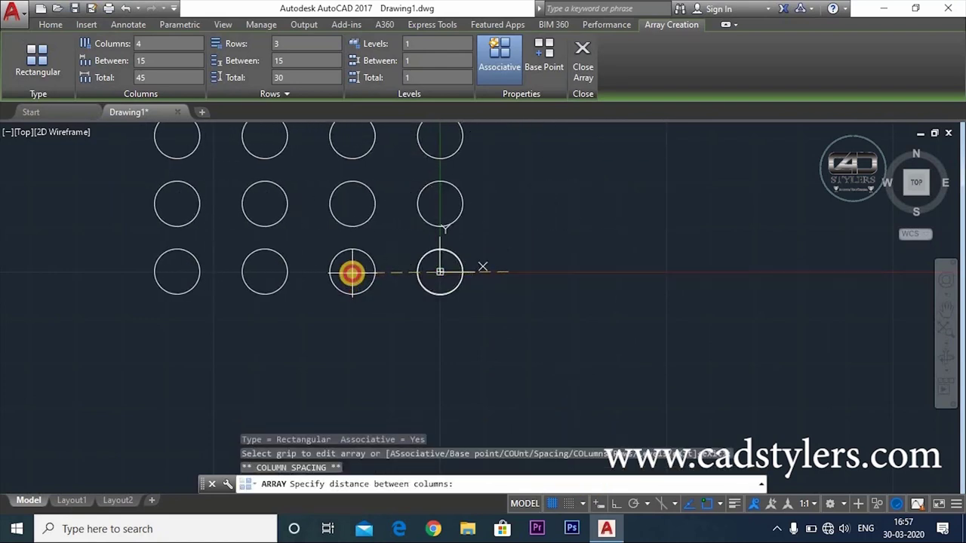
left_click(352, 271)
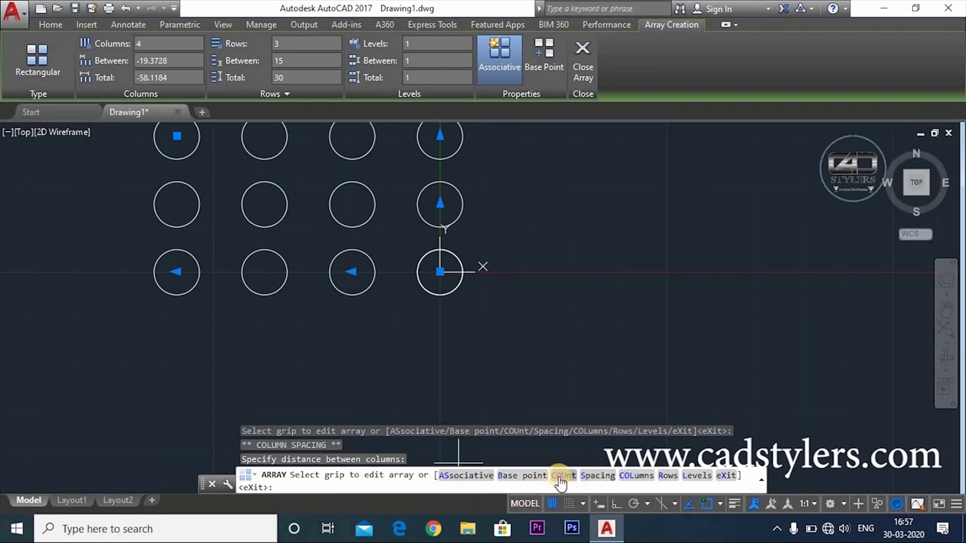
left_click(596, 476)
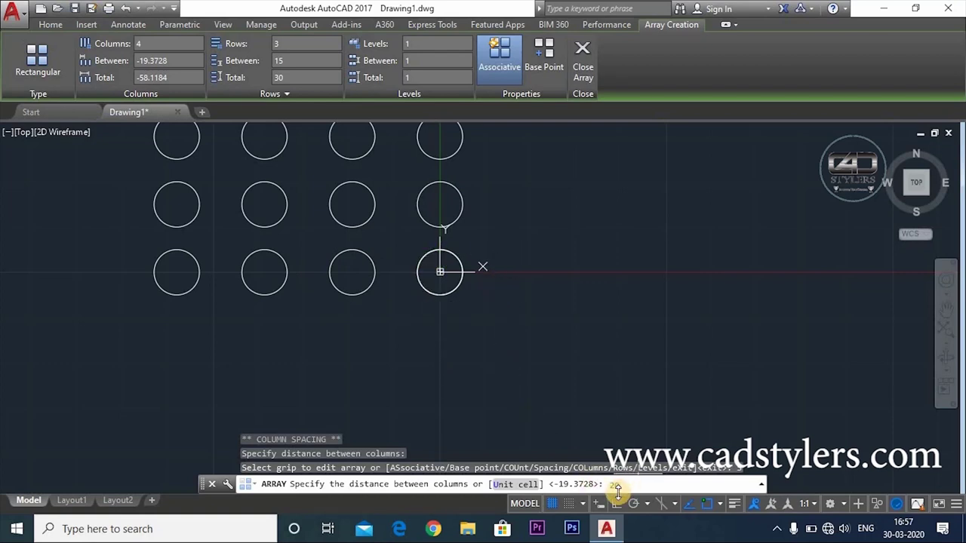
Step: Set column spacing to 20 and row spacing to -15 so rows extend downward
key("Return")
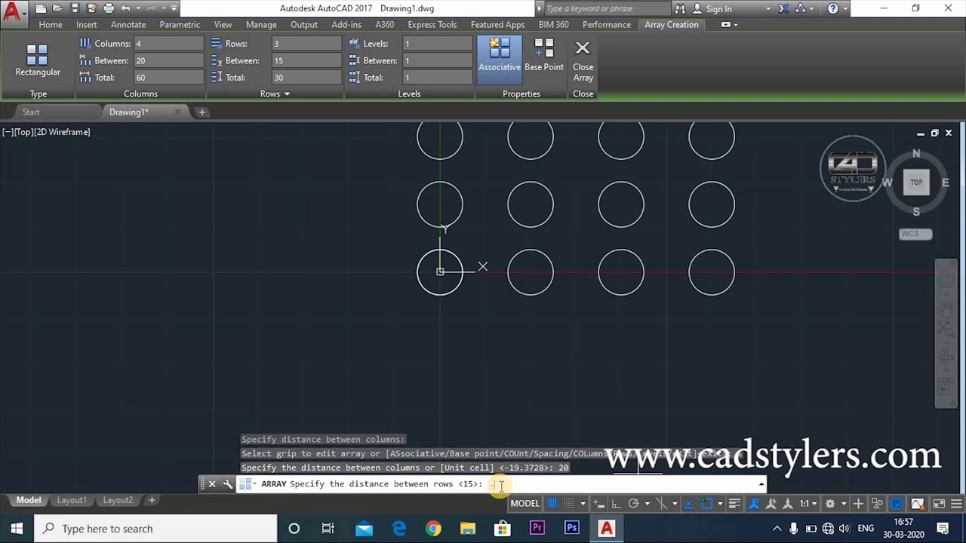
key("Return")
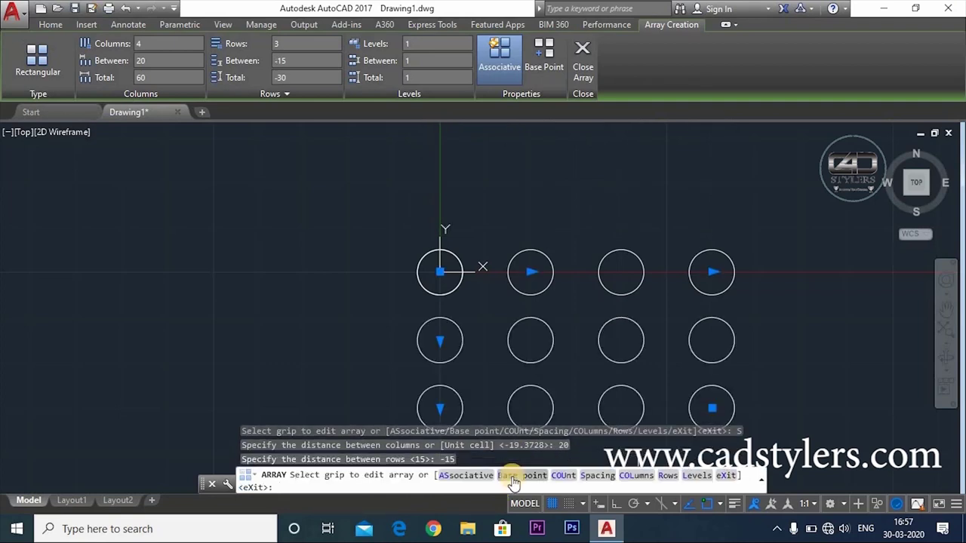
middle_click_drag(767, 390, 732, 314)
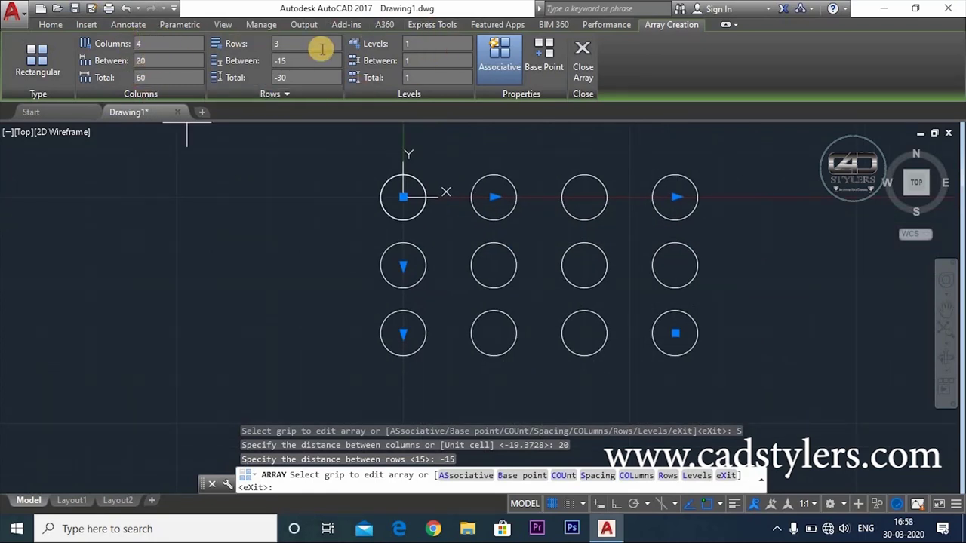
left_click(421, 45)
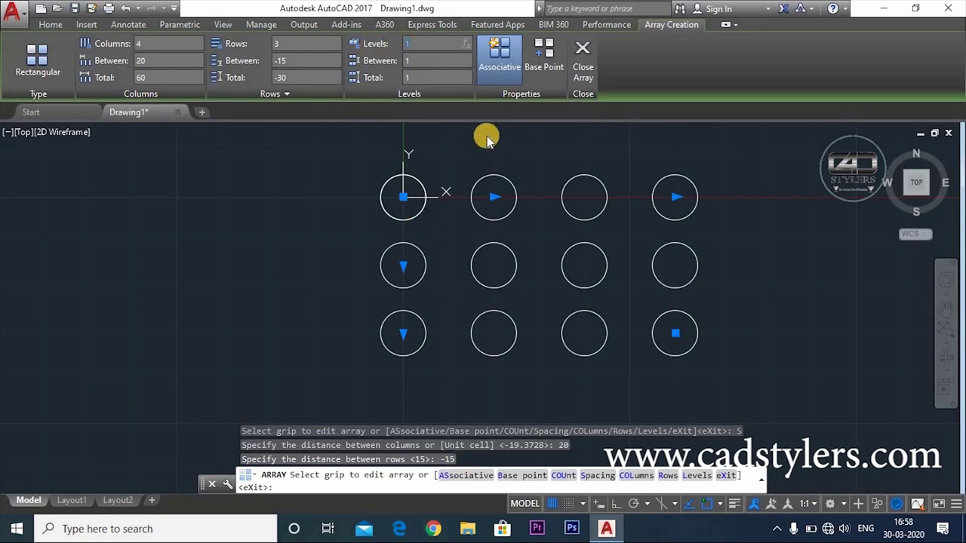
type("5")
Step: Confirm 5 stacked levels spaced 1 apart, inspect them in 3D, and close the array
key("Return")
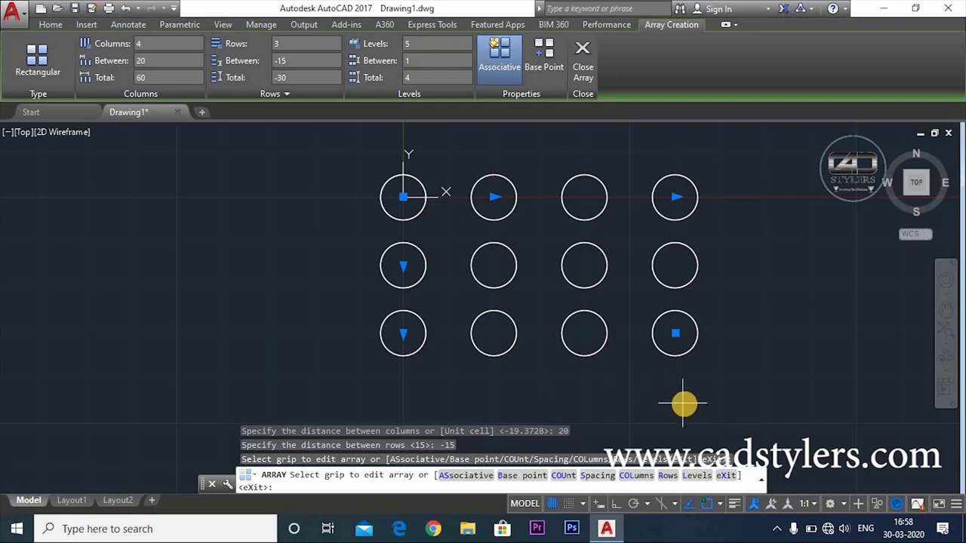
middle_click_drag(717, 405, 667, 314, "shift")
scroll(652, 323, "up", 2)
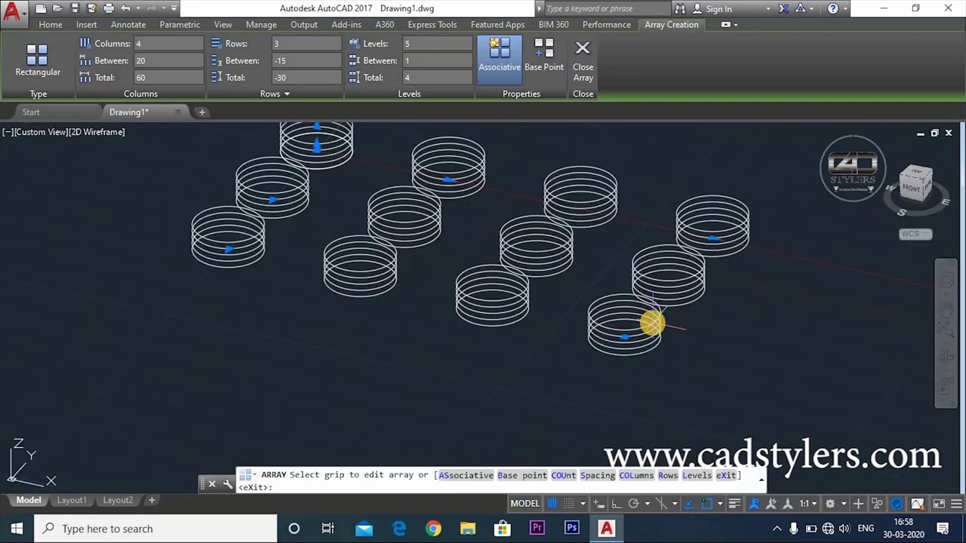
scroll(653, 325, "up", 3)
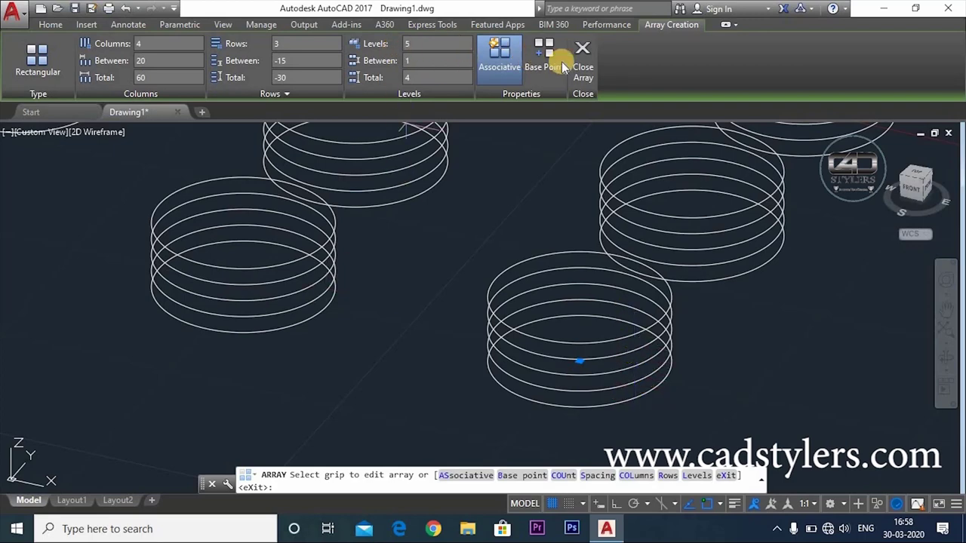
scroll(490, 230, "down", 2)
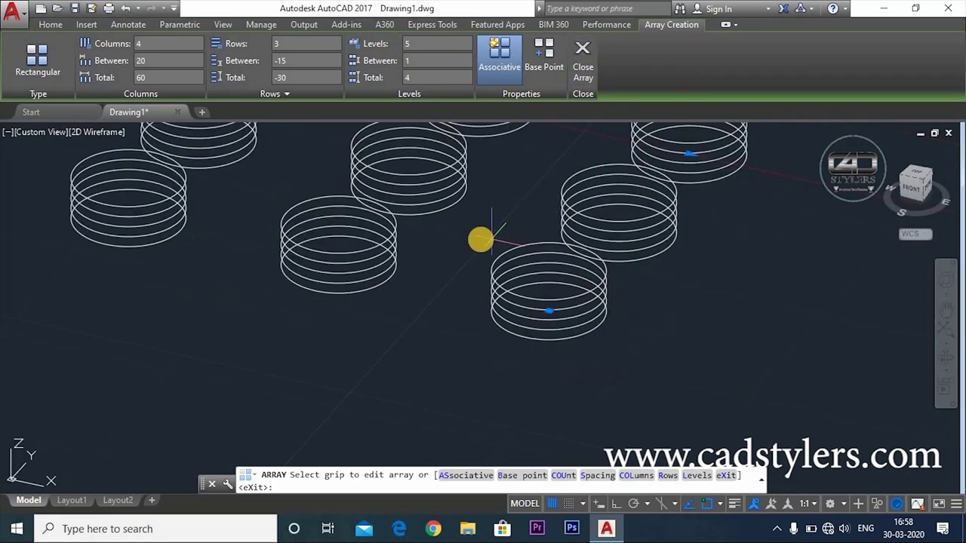
scroll(480, 237, "down", 5)
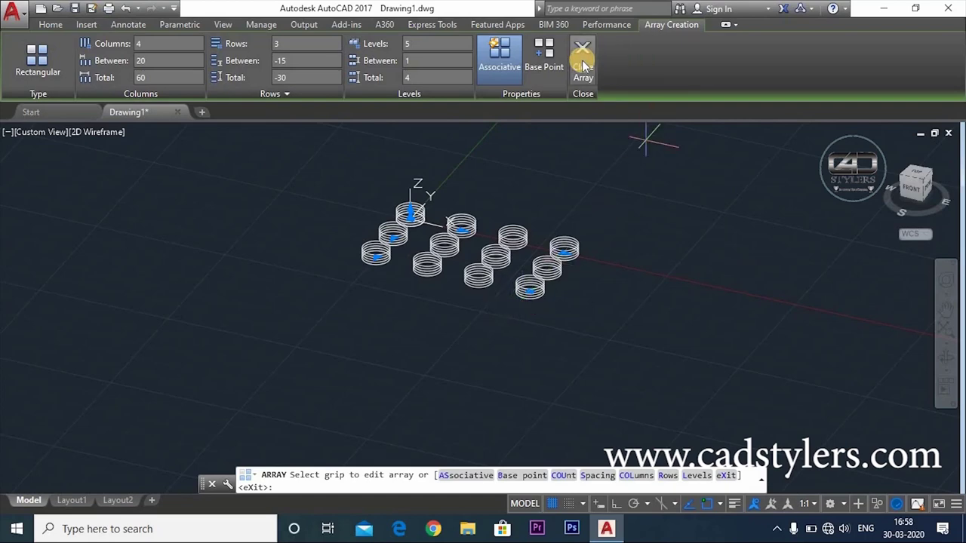
left_click(583, 66)
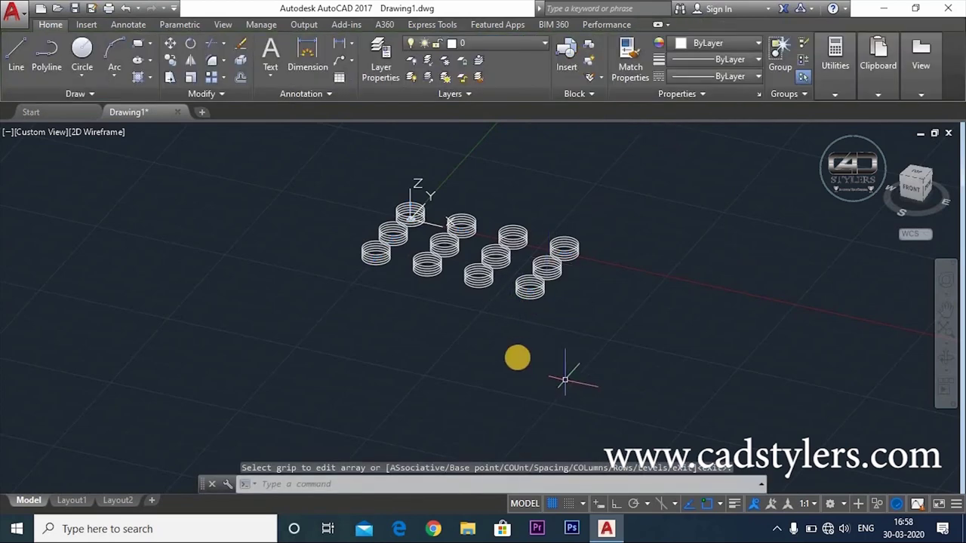
scroll(599, 310, "up", 5)
scroll(598, 311, "down", 3)
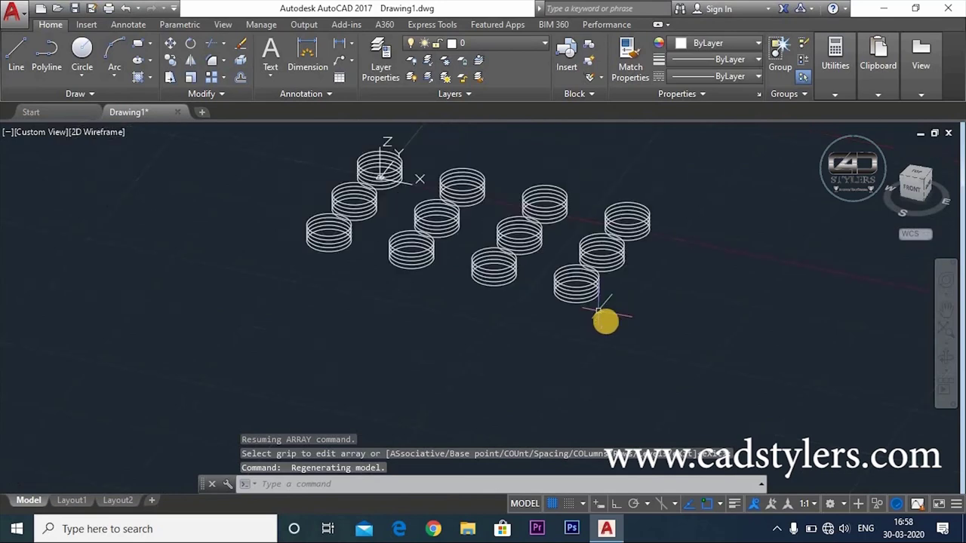
mouse_move(599, 310)
middle_mouse_down()
mouse_move(656, 343)
mouse_move(567, 352)
mouse_move(535, 370)
mouse_move(528, 401)
middle_mouse_up()
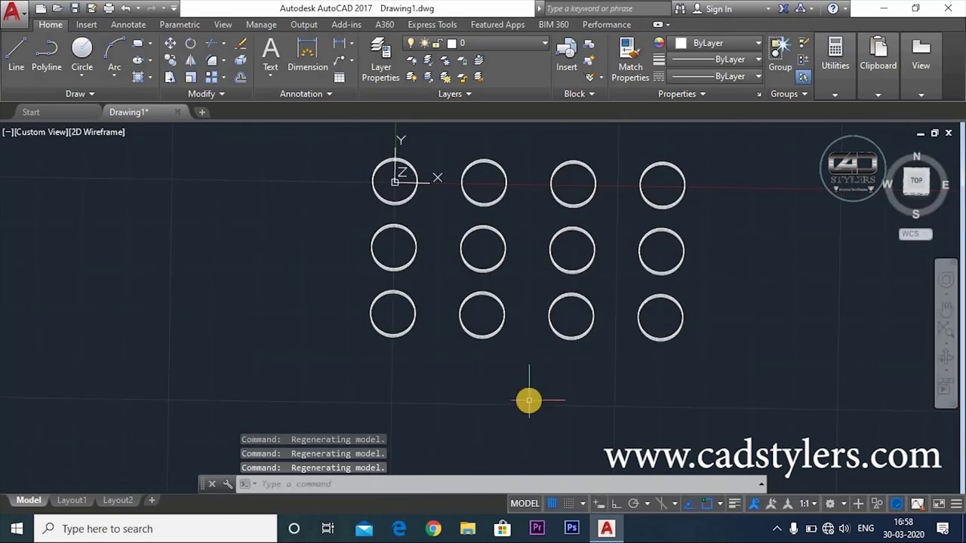
Step: Undo the array back to a single circle and start a new array on it with AR
key("ctrl+z")
key("ctrl+z")
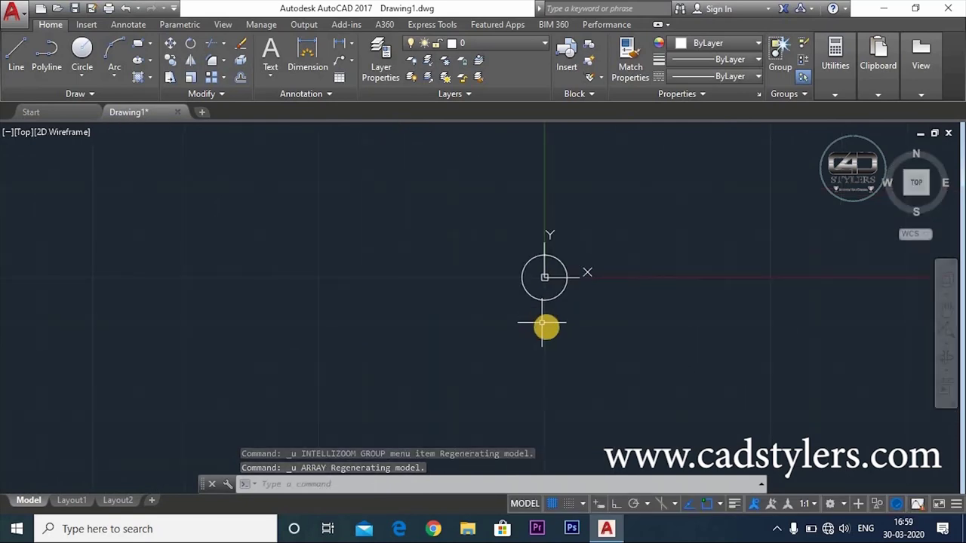
middle_click_drag(542, 324, 515, 329)
type("AR")
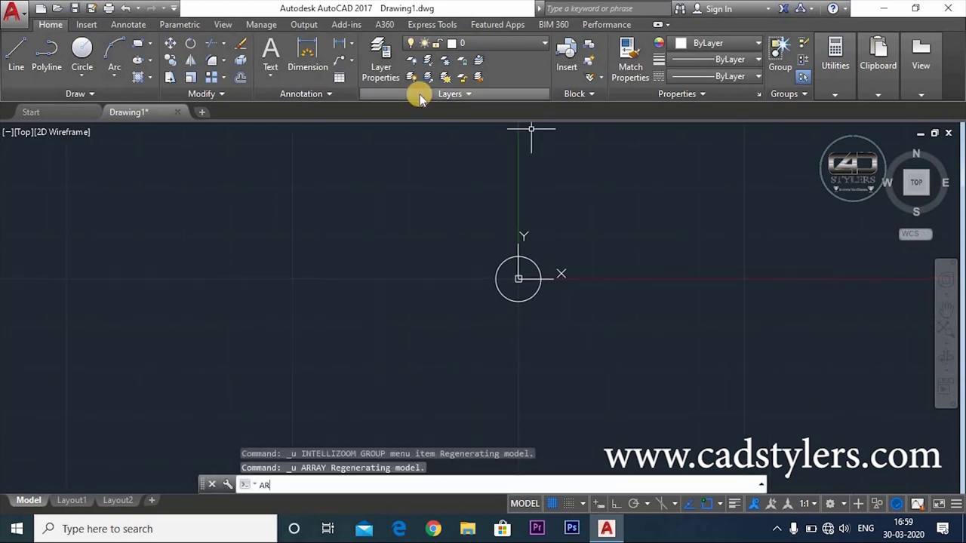
key("Return")
left_click(582, 240)
left_click(478, 289)
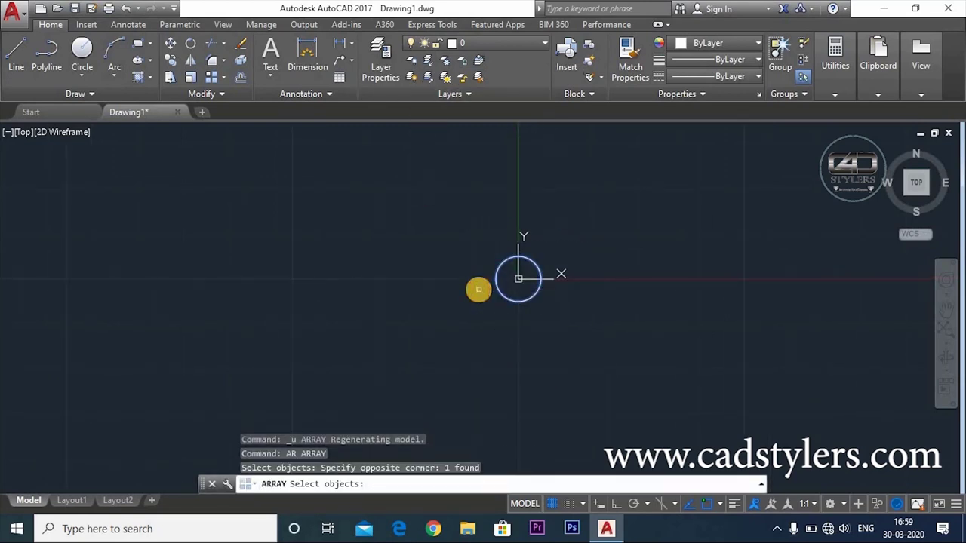
key("Return")
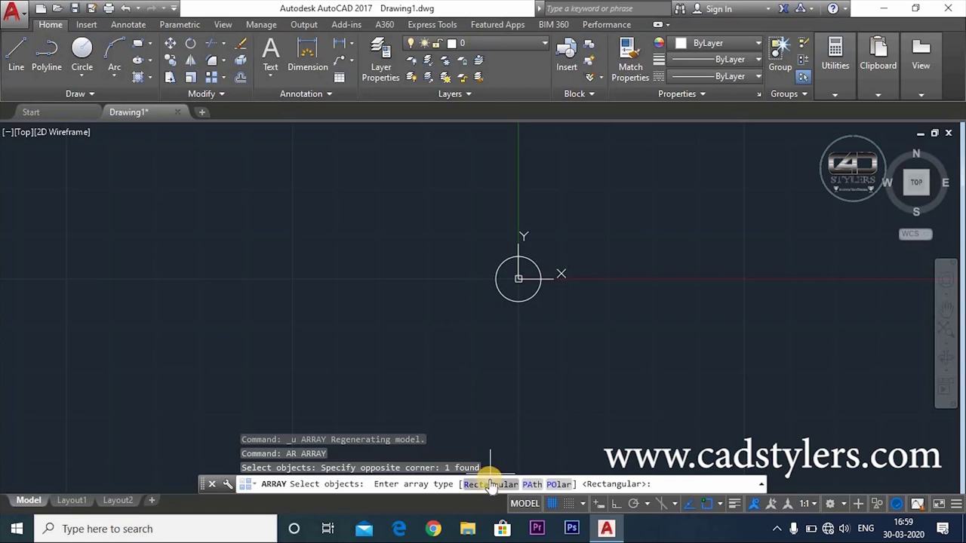
Step: Try a polar array with base point 20,0, then cancel it
left_click(558, 485)
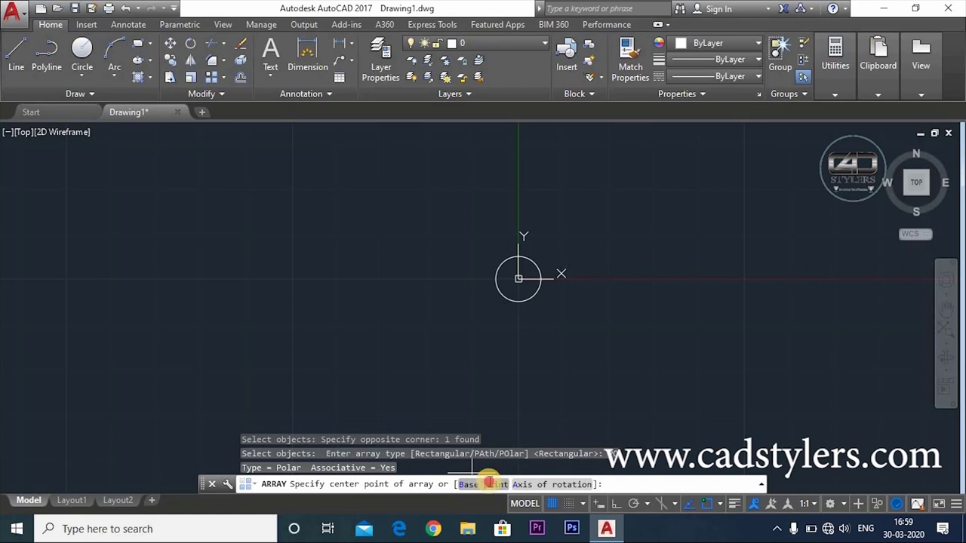
left_click(489, 482)
type("20")
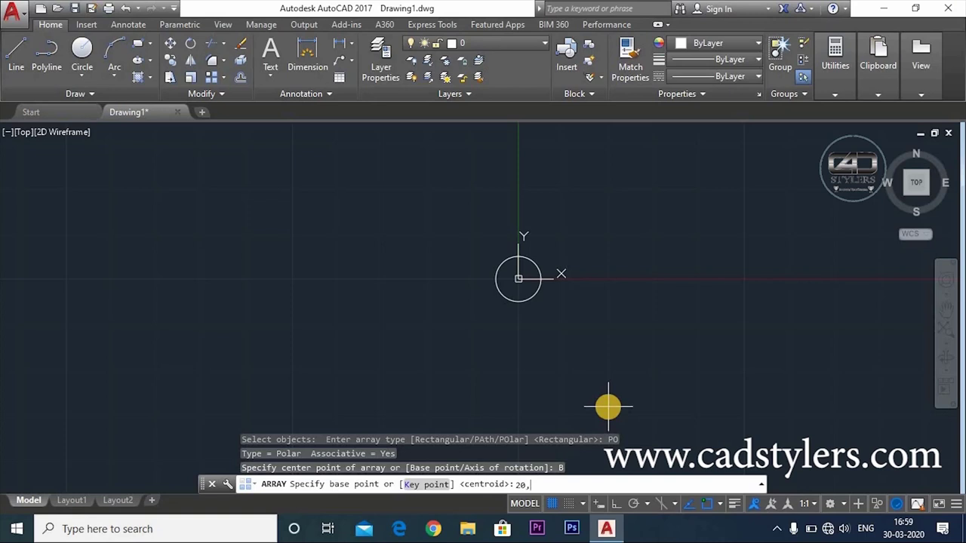
key("Return")
scroll(608, 366, "down", 4)
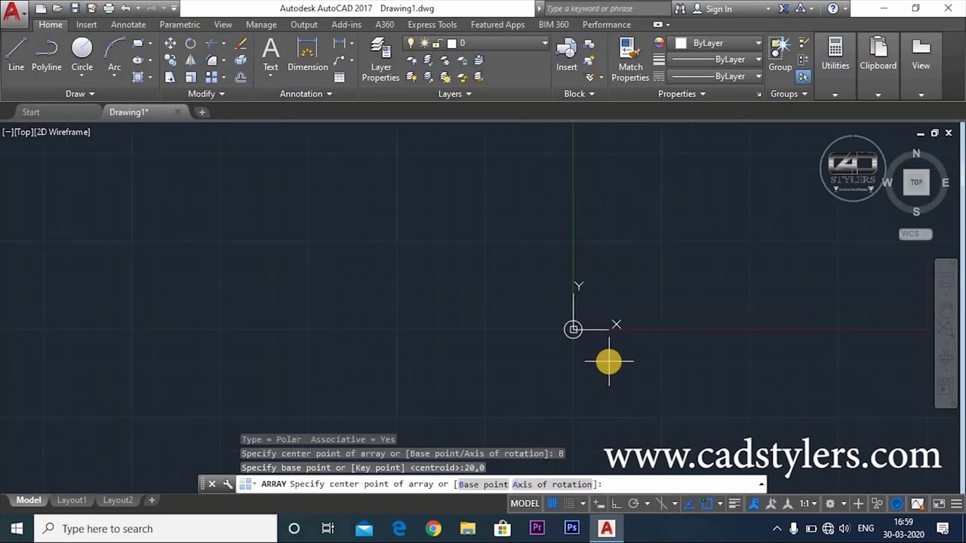
scroll(611, 369, "up", 2)
scroll(530, 312, "up", 4)
middle_click_drag(683, 347, 479, 324)
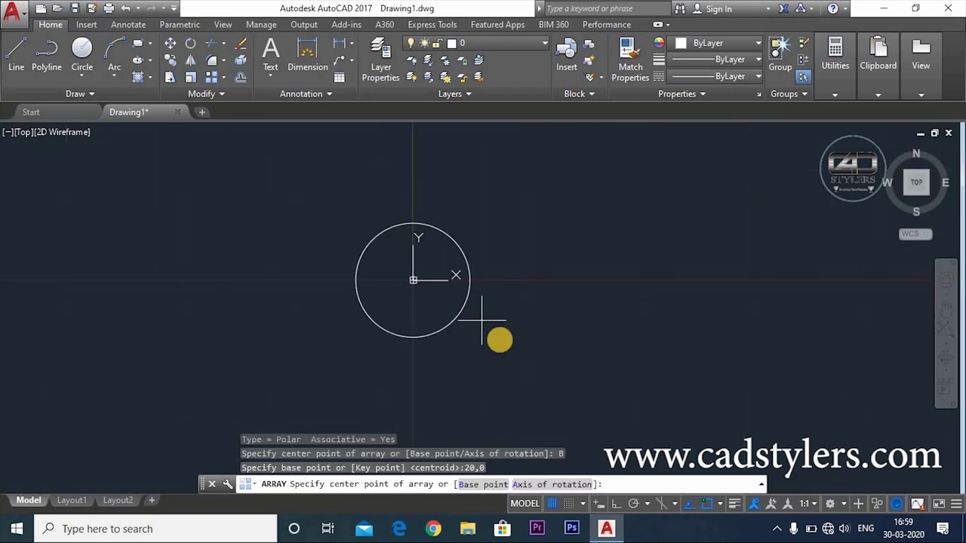
scroll(480, 324, "down", 3)
key("Escape")
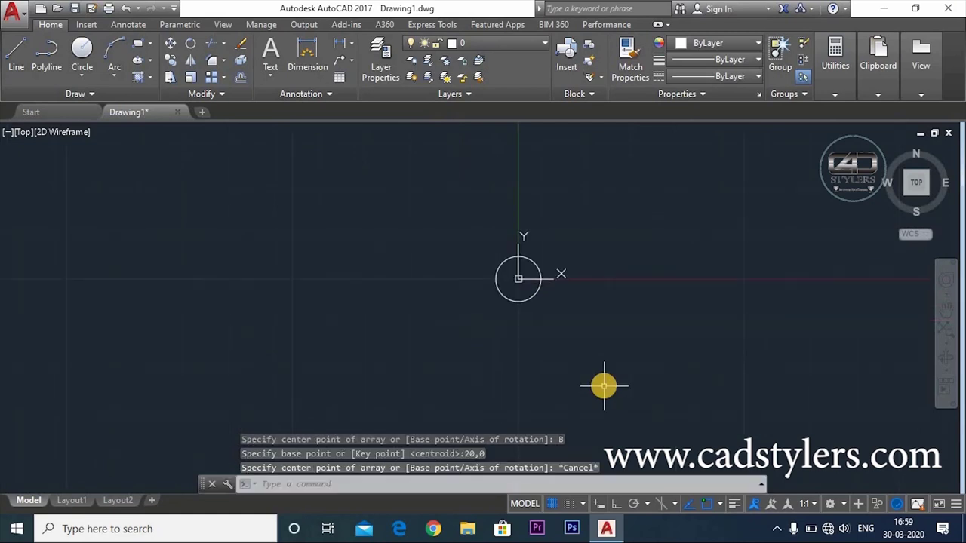
Step: Rerun AR and select the circle again as the array source
type("ar")
key("Return")
left_click(545, 282)
left_click(466, 337)
key("Return")
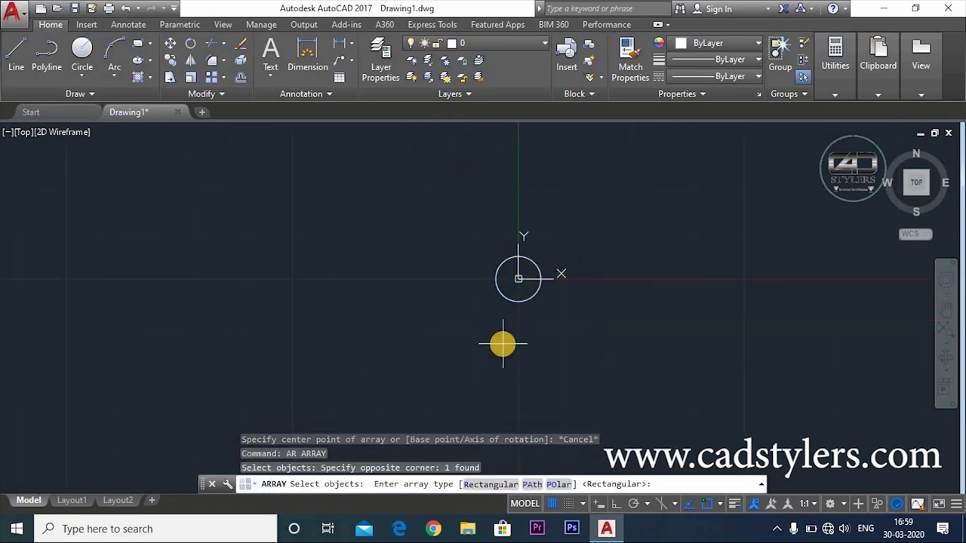
Step: Create a 4×3 rectangular array of the circle, then abandon a follow-up array attempt
left_click(490, 483)
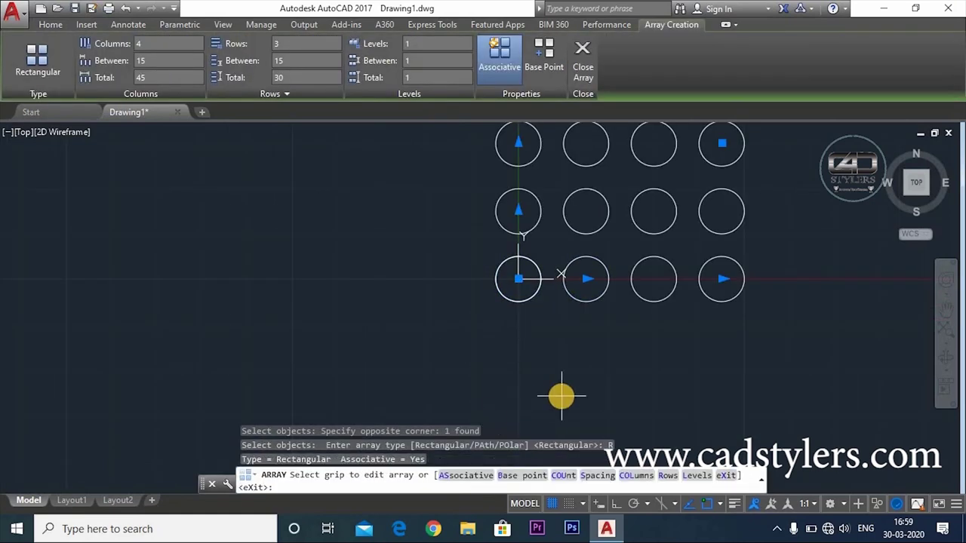
key("Escape")
middle_click_drag(664, 358, 571, 389)
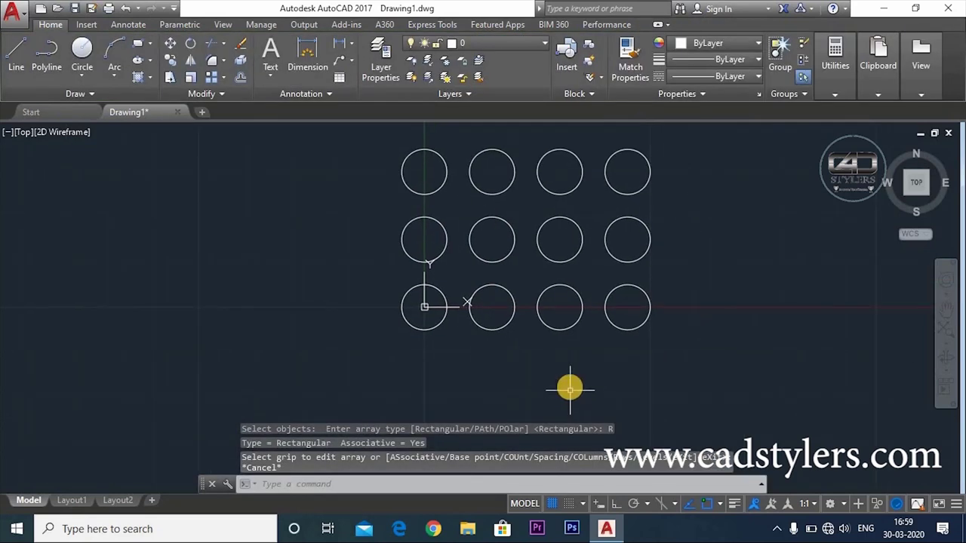
type("ar")
key("Return")
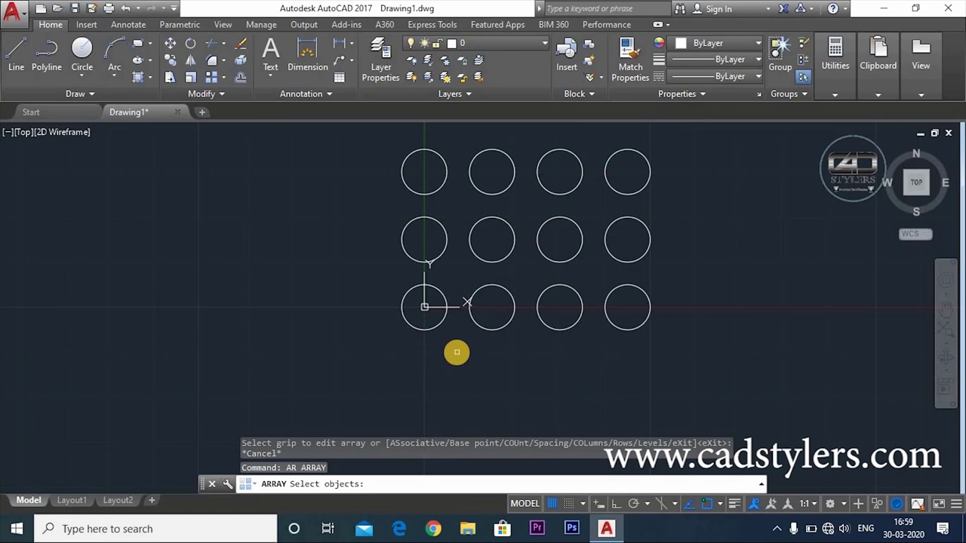
left_click(518, 279)
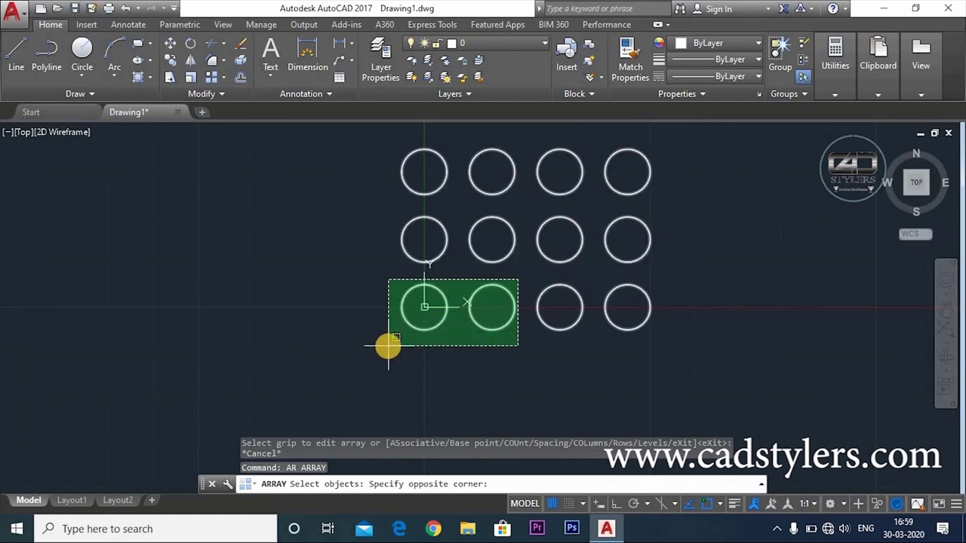
left_click(387, 345)
key("Escape")
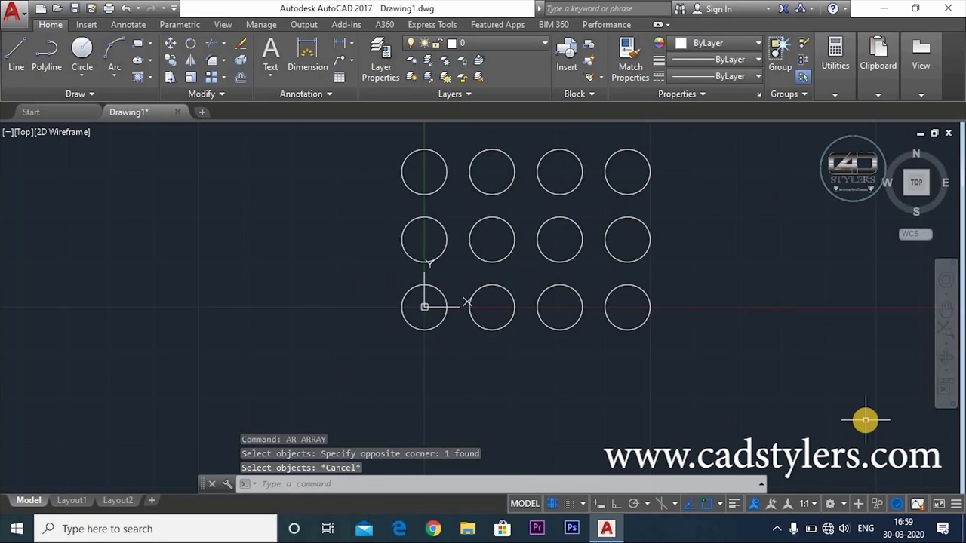
Step: Explode the circle array with X into separate circles and confirm they are separate
type("x")
key("Return")
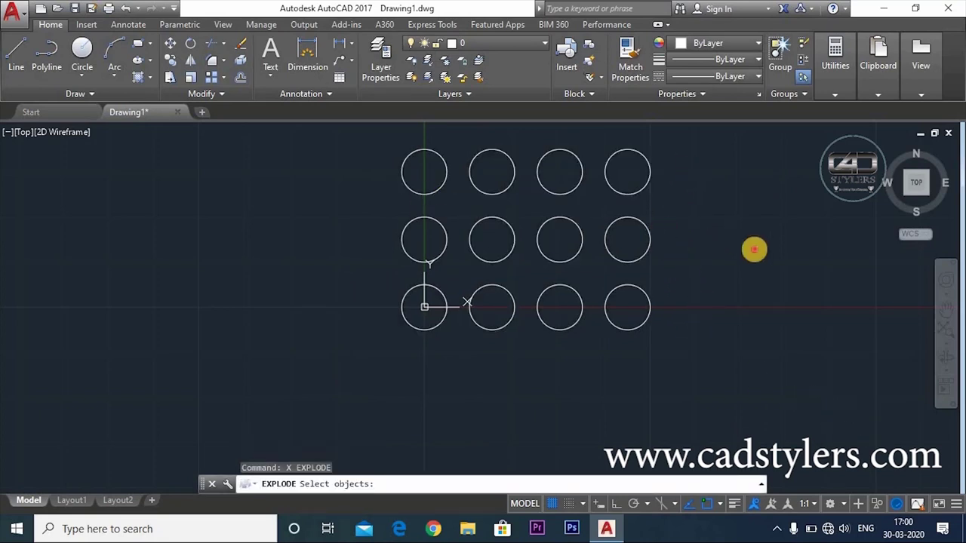
left_click(754, 249)
left_click(645, 307)
key("Return")
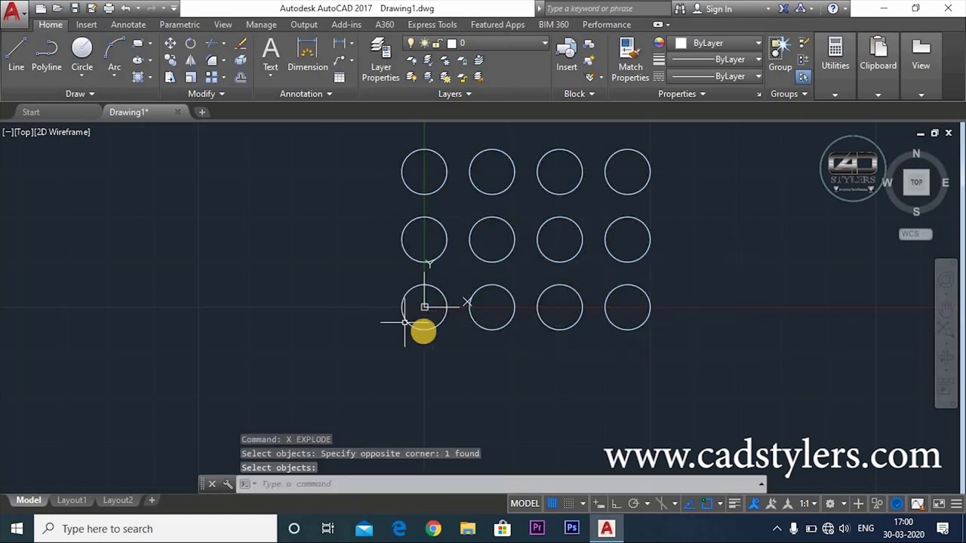
left_click(491, 327)
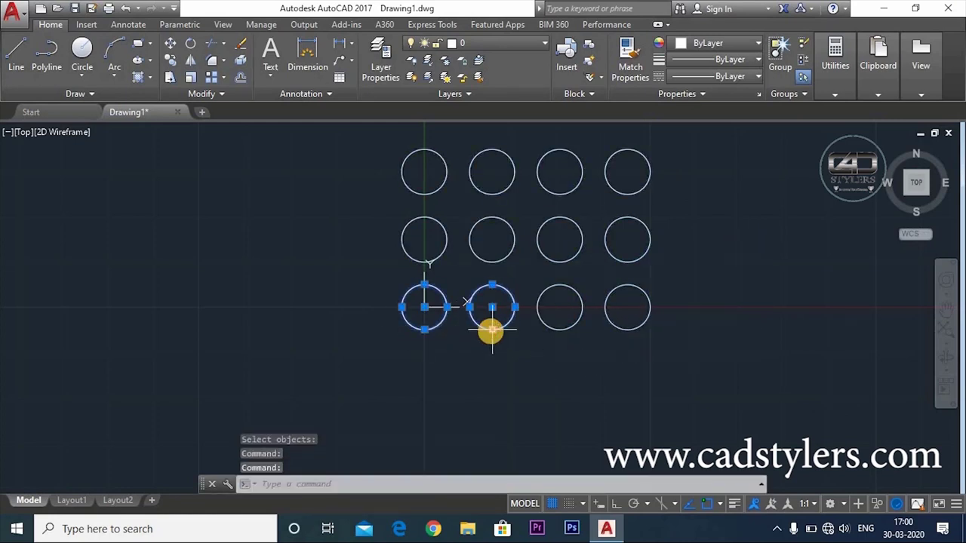
key("Escape")
Step: Start a polar array of the two lower-left circles
type("ar")
key("Return")
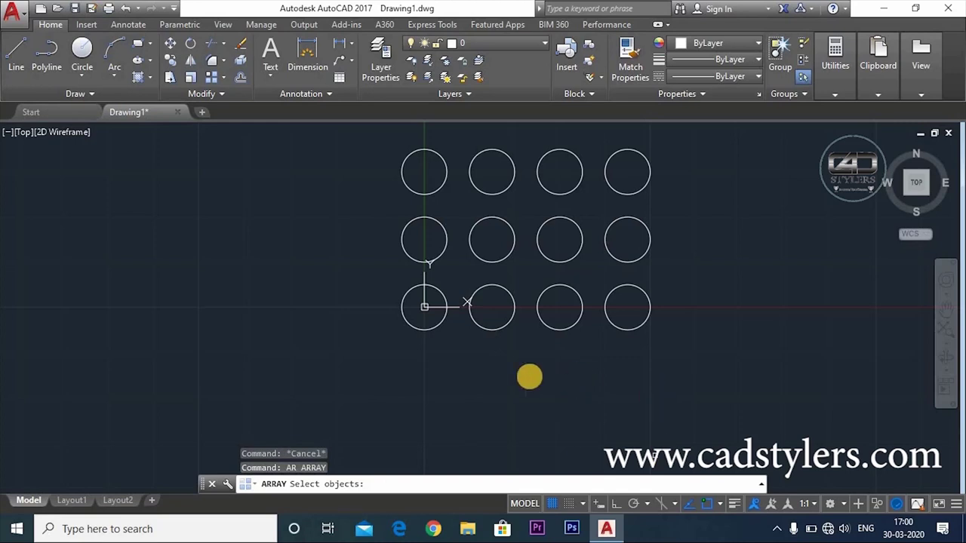
left_click(522, 284)
left_click(351, 347)
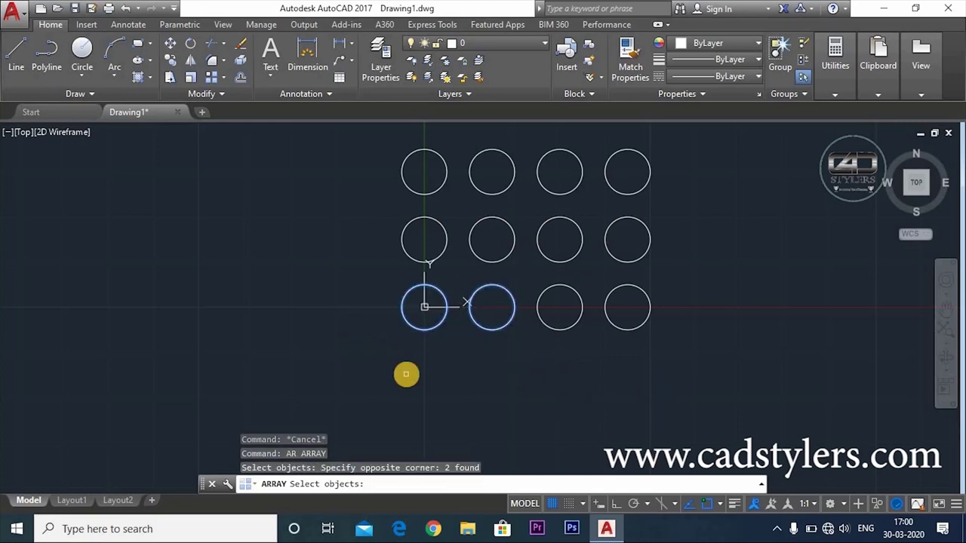
key("Return")
left_click(557, 484)
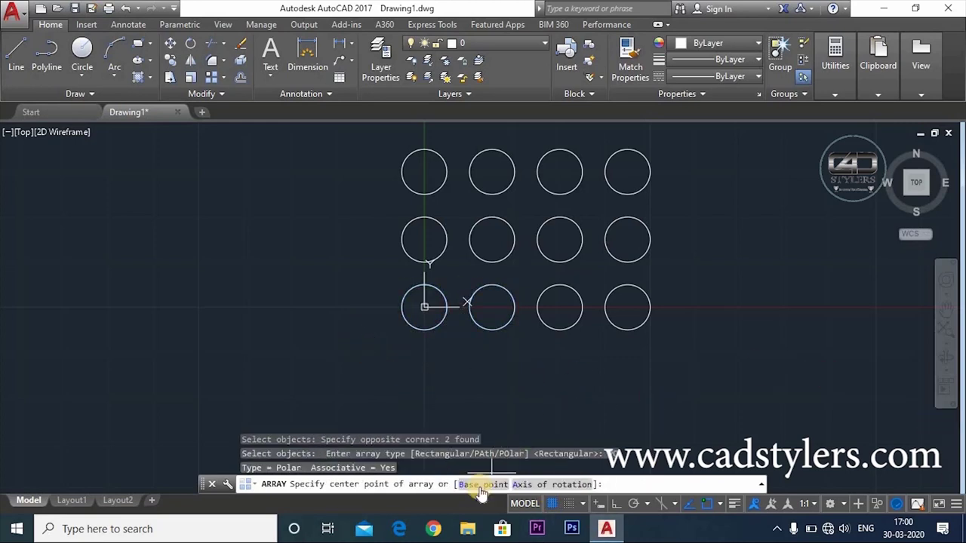
Step: Set the base point on the two circles and centre the array on the bottom-left grid circle
left_click(480, 485)
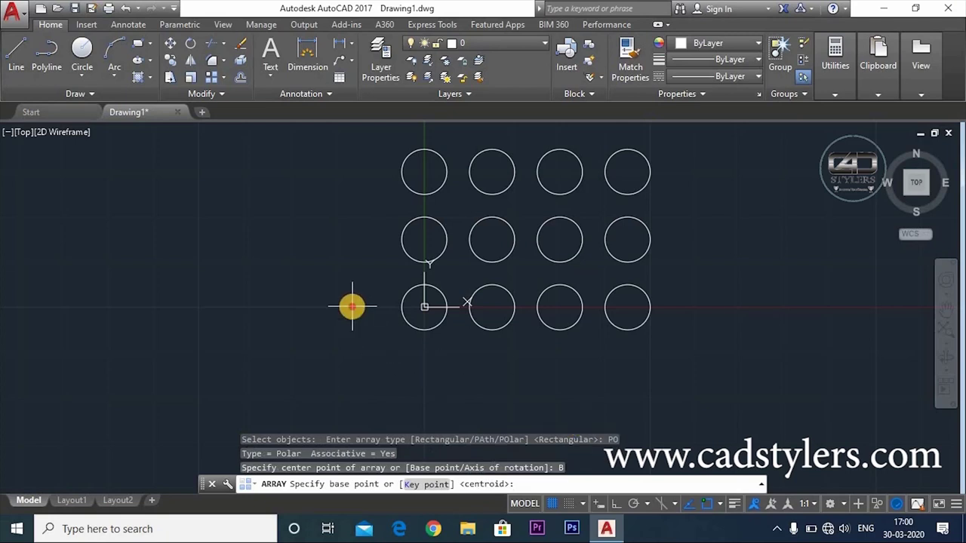
left_click(351, 306)
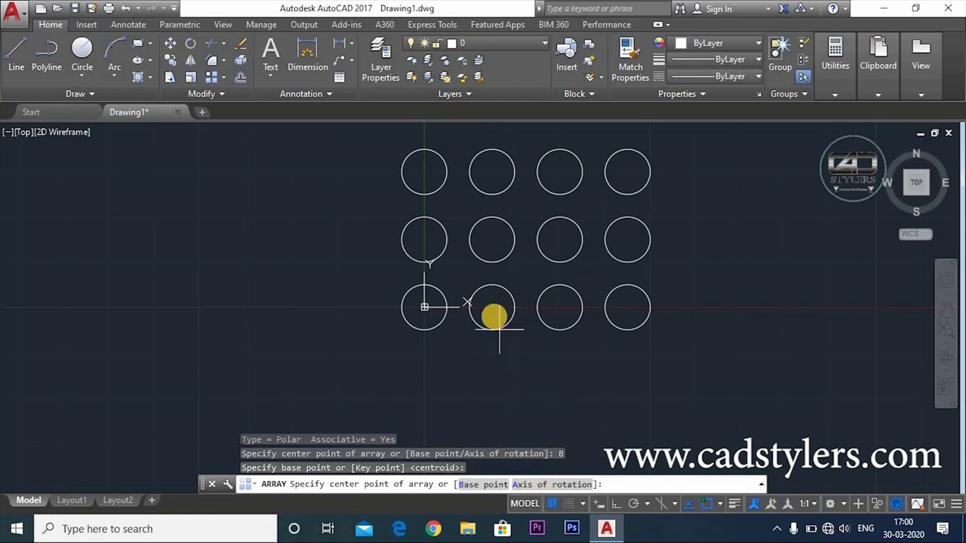
left_click(423, 307)
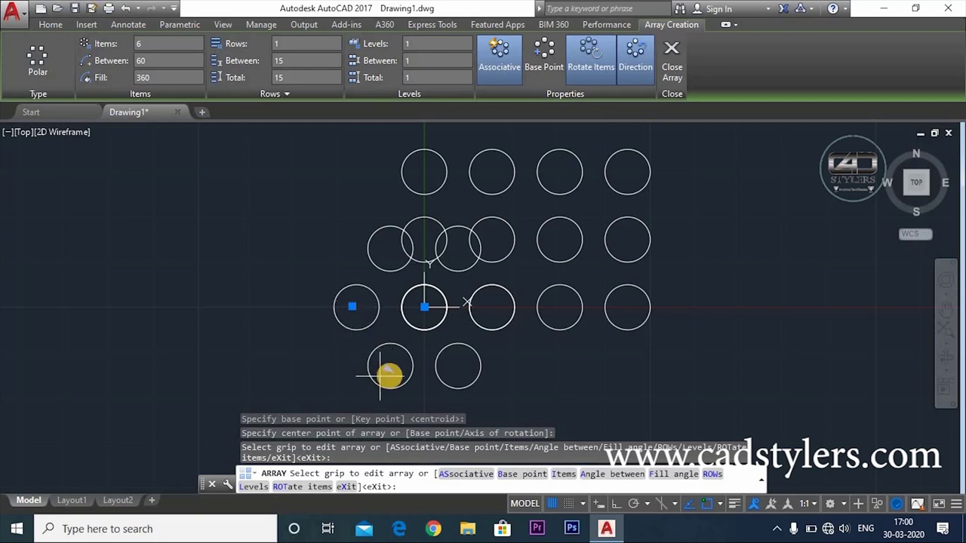
Step: Set the angle between the six arrayed circles to 30 degrees
left_click(389, 369)
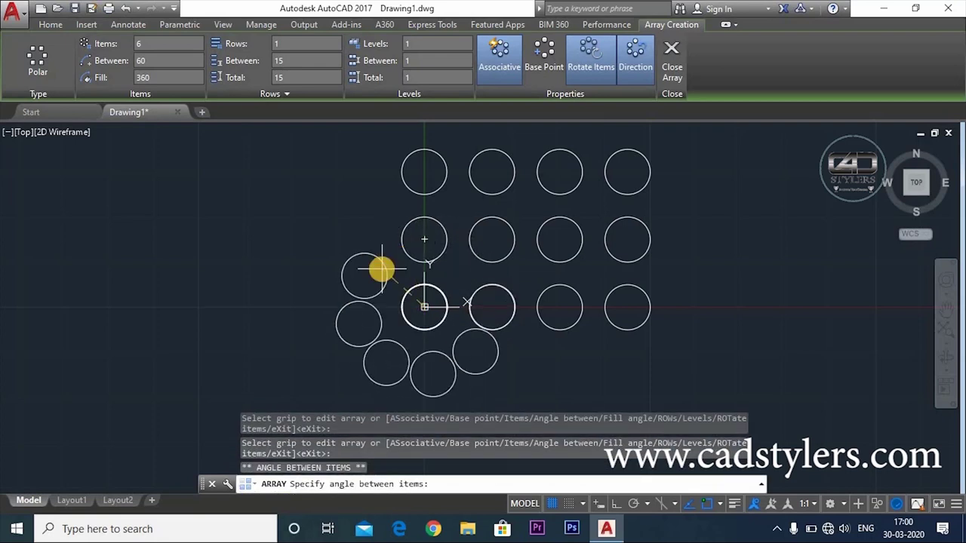
left_click(379, 269)
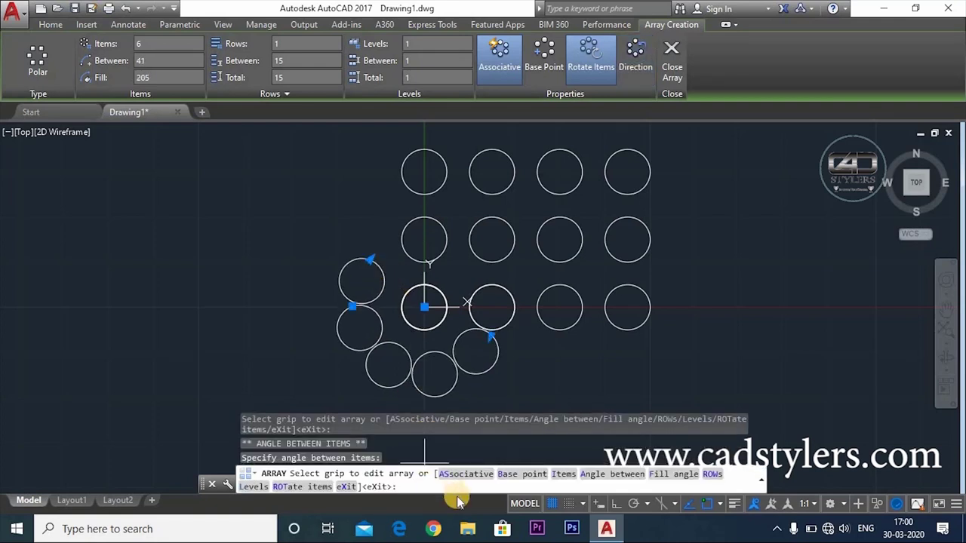
left_click(601, 475)
type("3")
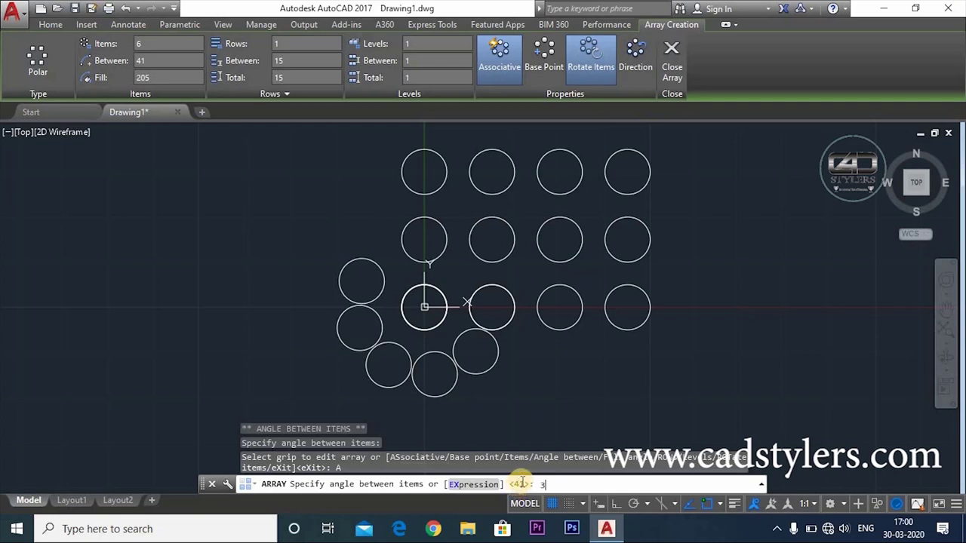
type("0")
key("Return")
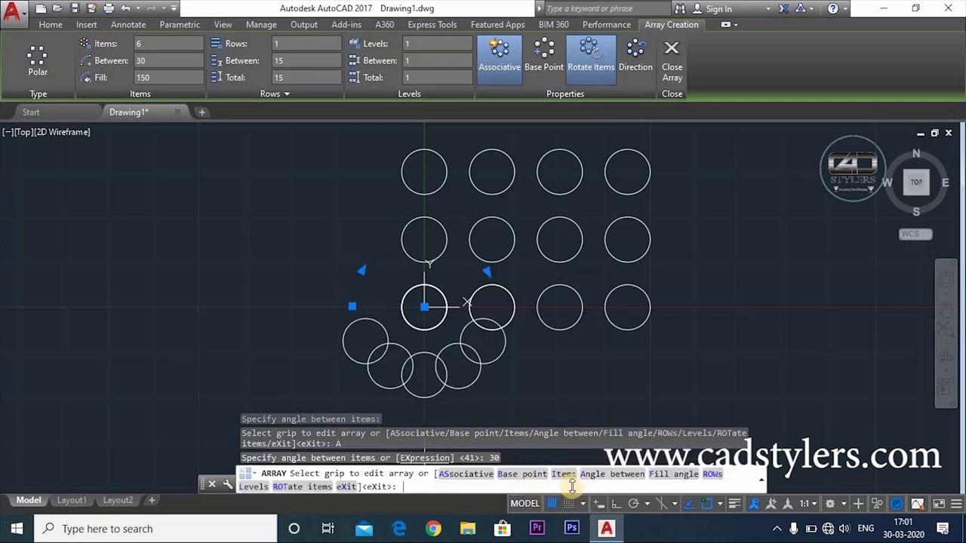
left_click(564, 475)
type("10")
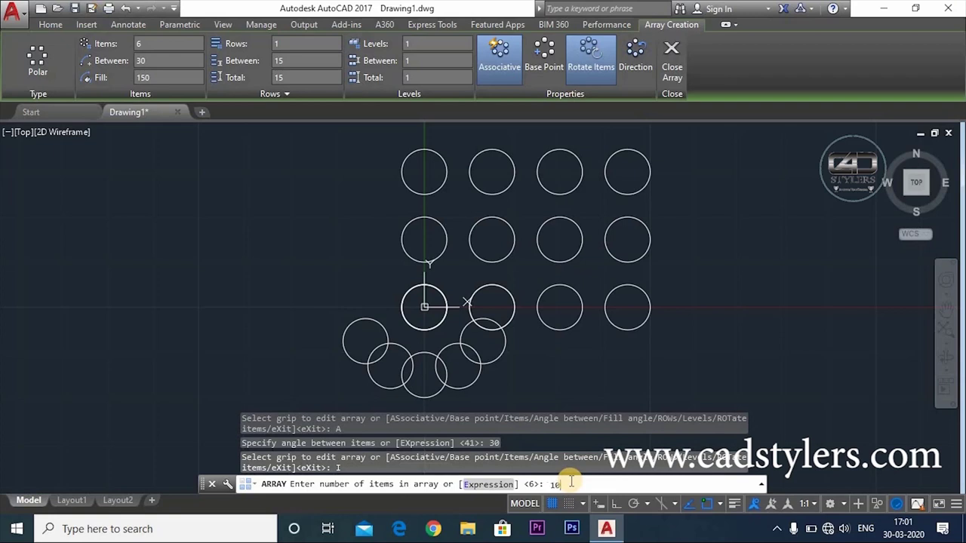
Step: Set the polar array to 10 items and change the fill angle from 200 to 360 degrees
key("Return")
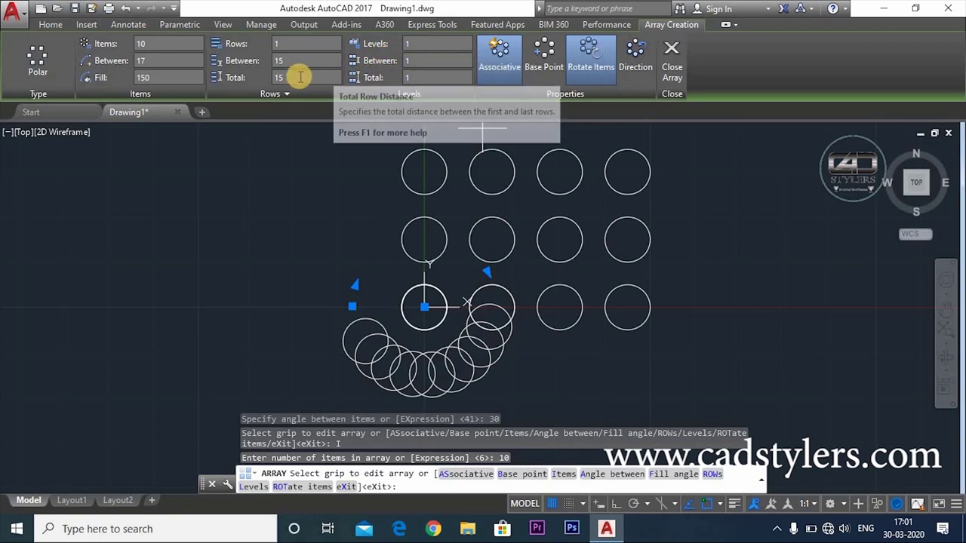
type("F")
key("Return")
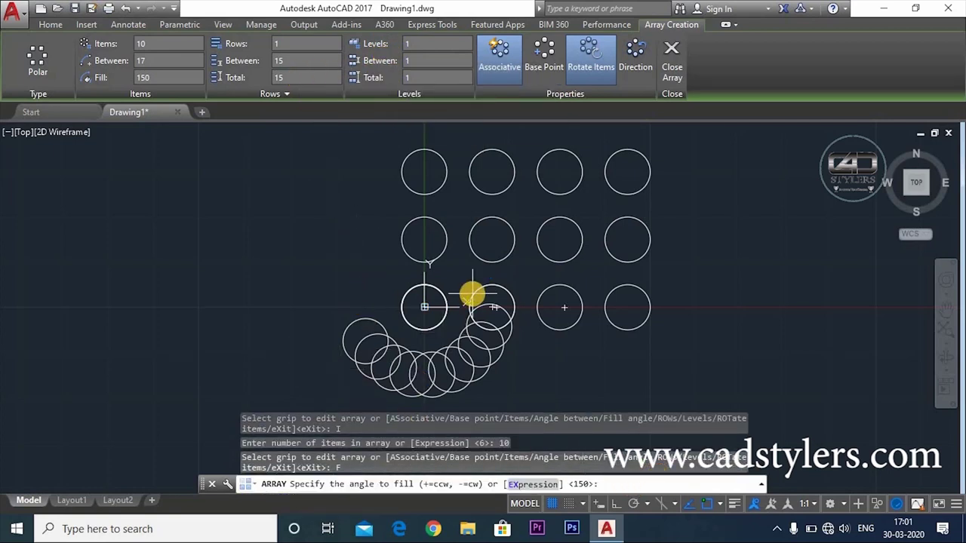
type("200")
key("Return")
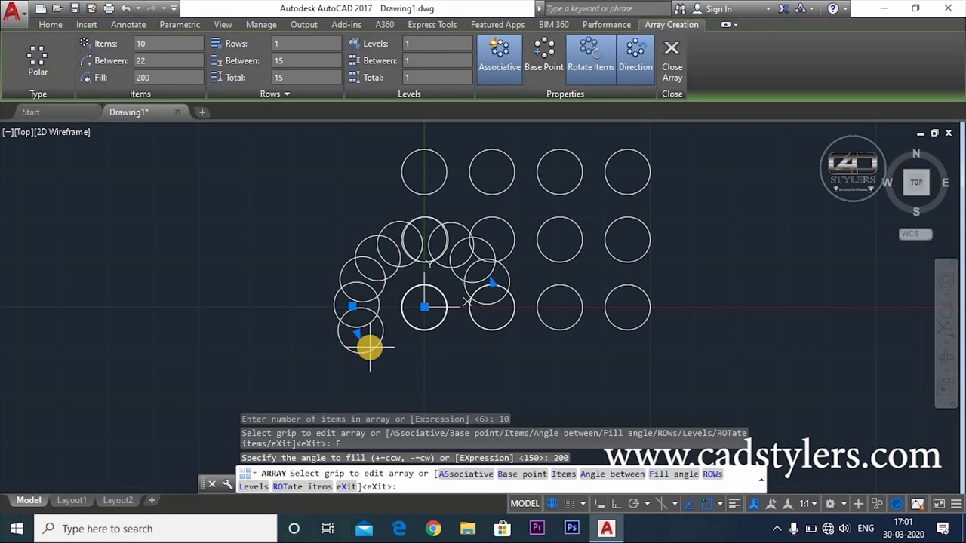
left_click(666, 474)
type("36")
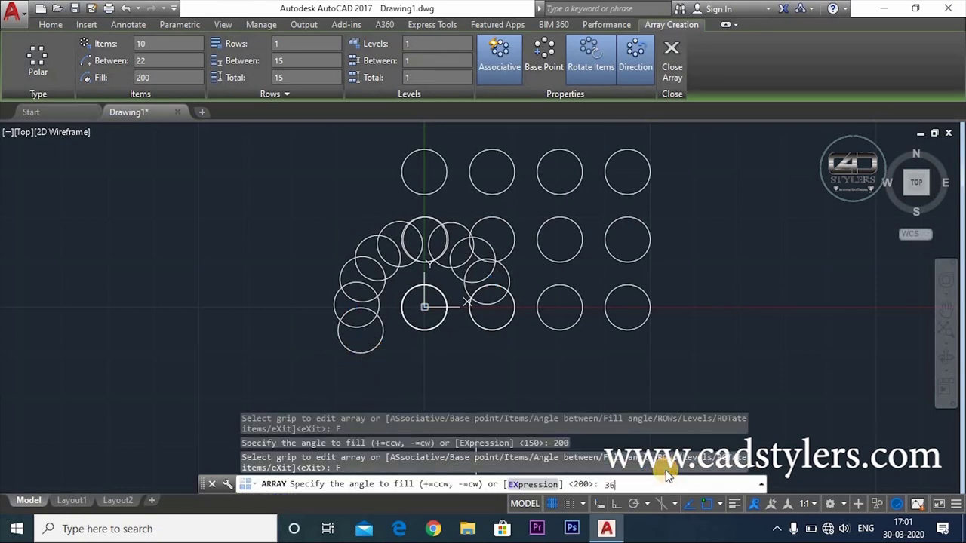
type("0")
key("Return")
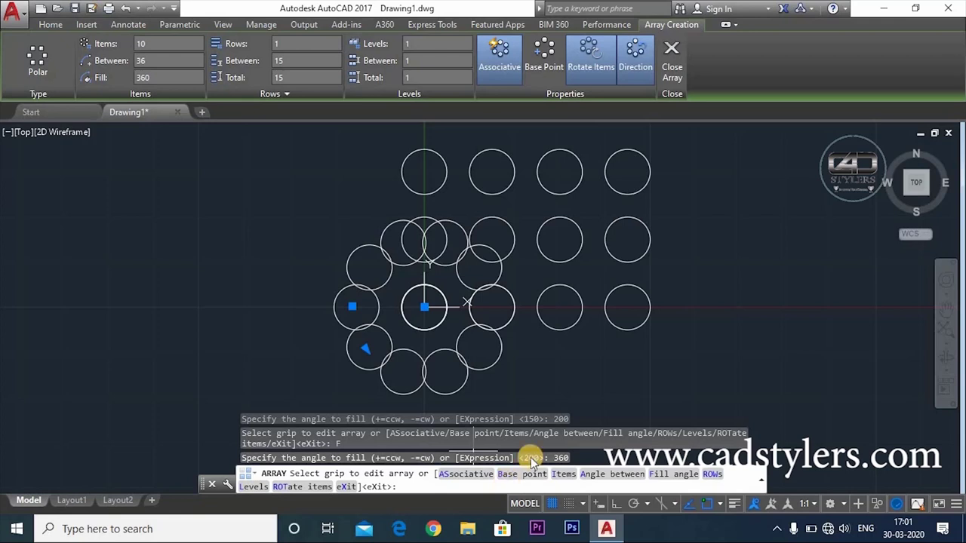
middle_click_drag(580, 378, 624, 348)
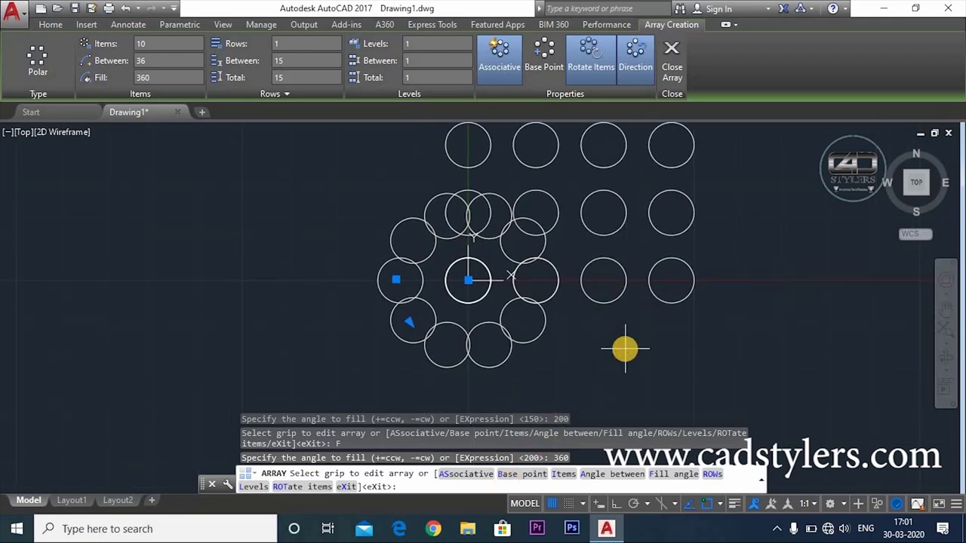
Step: Finish the previous array and draw a large circle with a small circle at its top
key("Escape")
type("c")
key("Return")
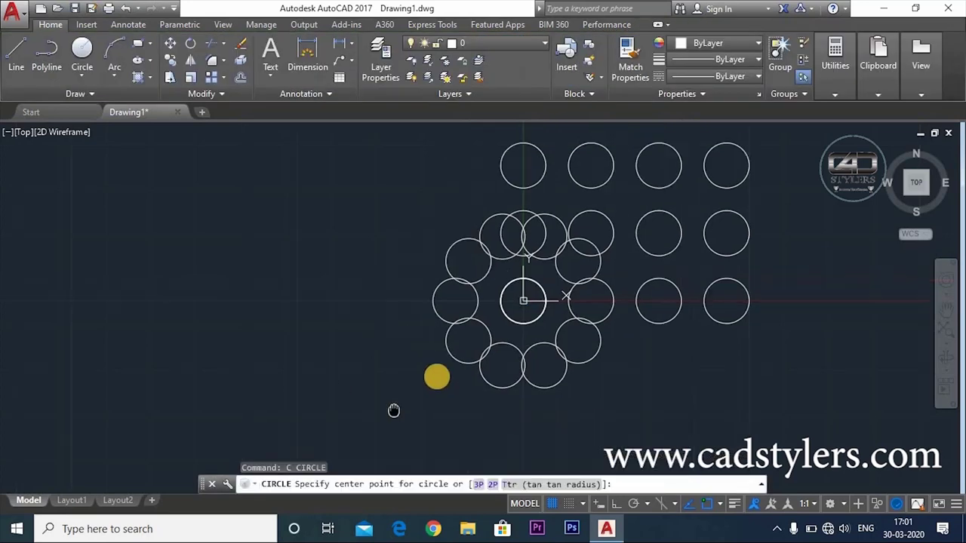
left_click(253, 314)
left_click(342, 267)
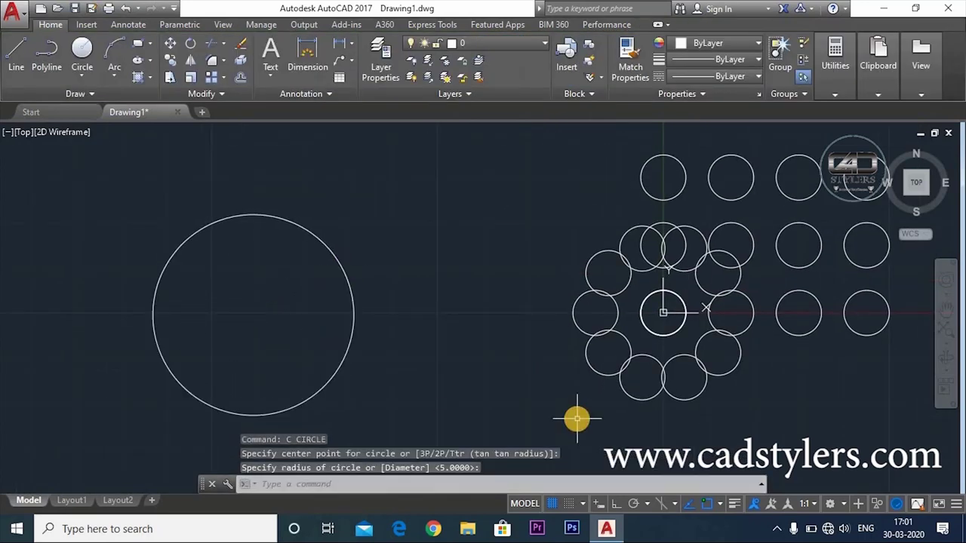
type("c")
key("Return")
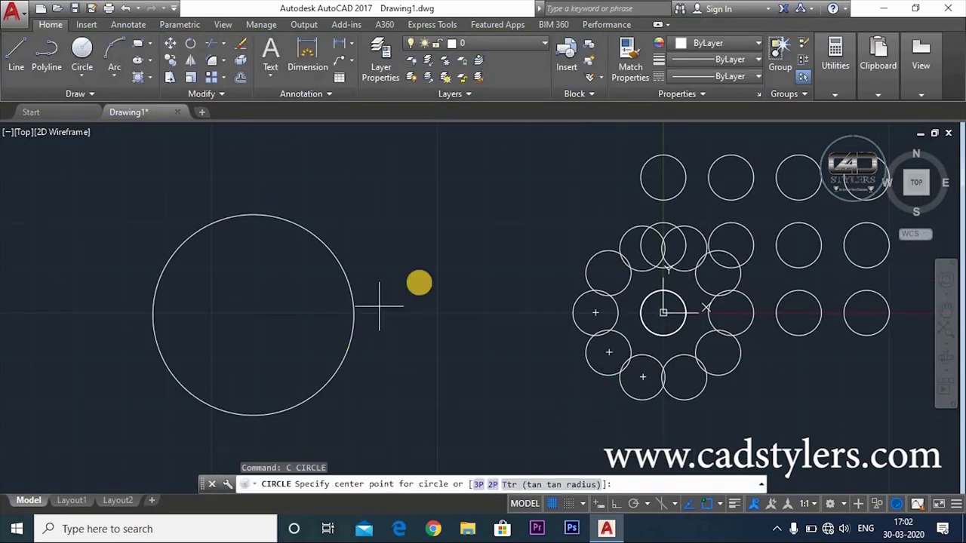
left_click(254, 215)
left_click(257, 201)
key("Escape")
Step: Polar-array the small circle about the large circle's centre with 10 items
type("ar")
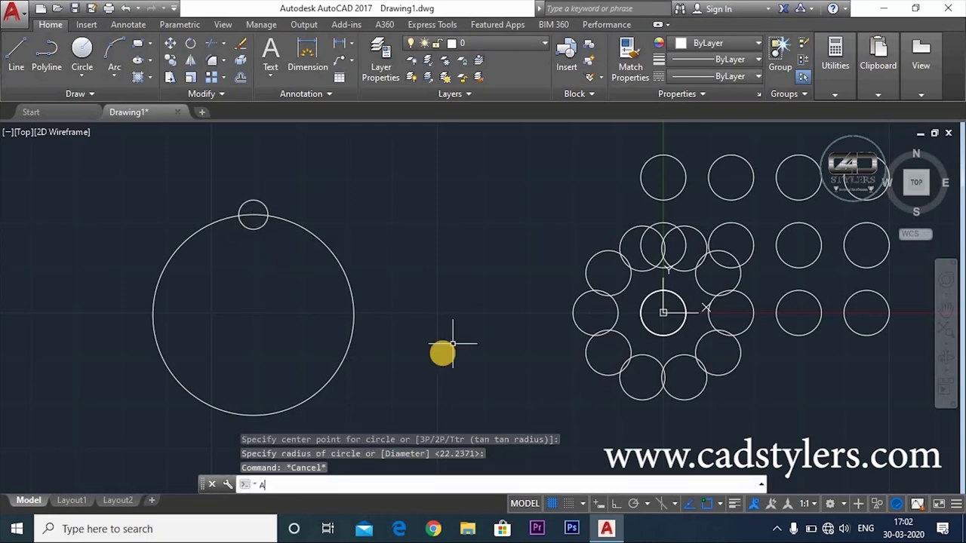
key("Return")
left_click(262, 209)
key("Return")
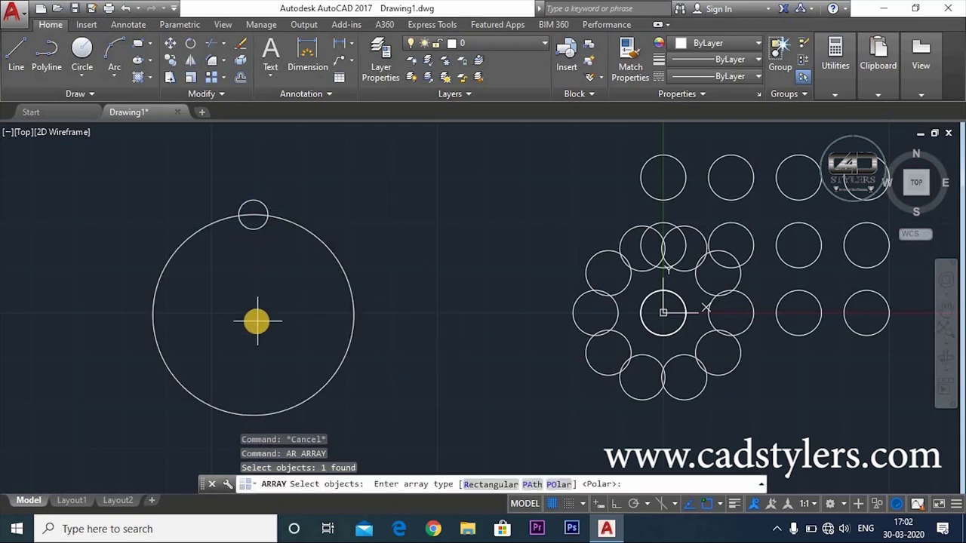
left_click(555, 483)
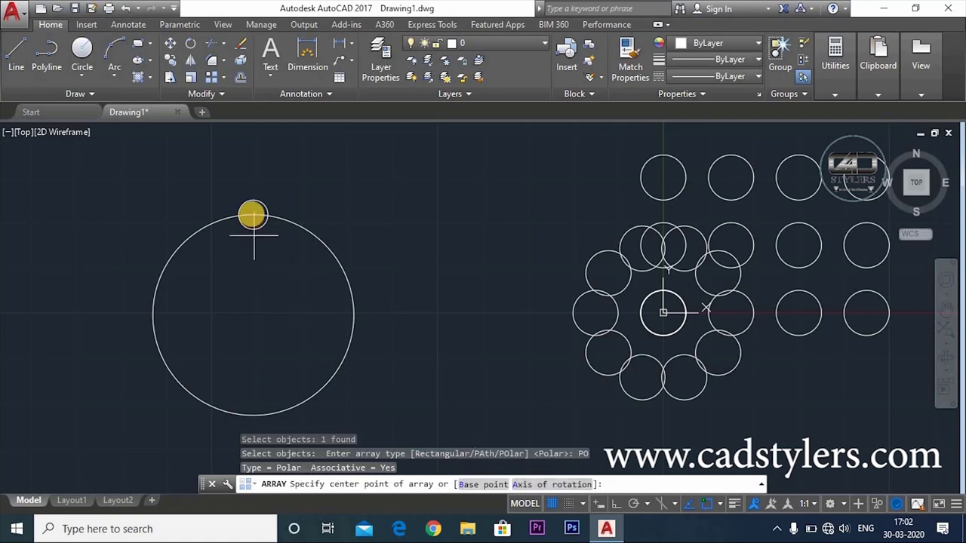
left_click(251, 317)
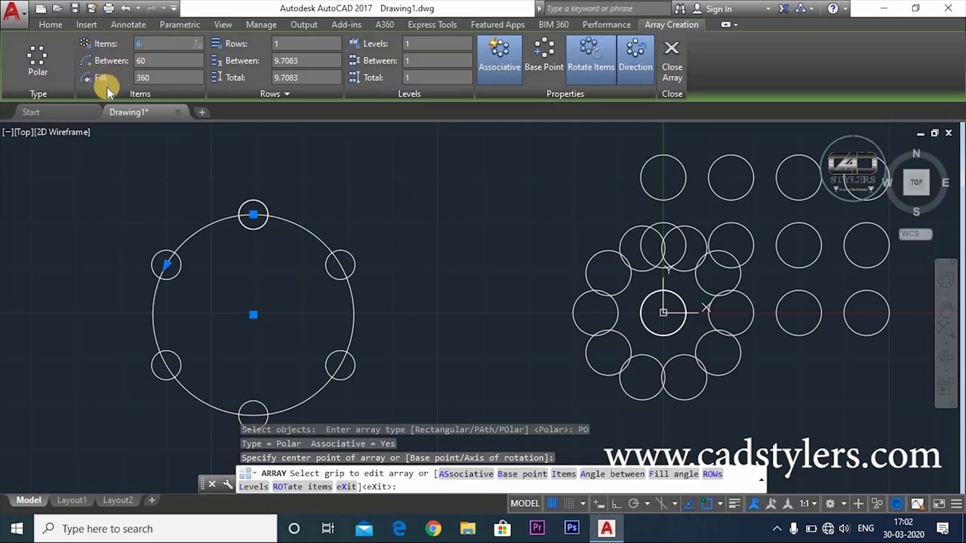
type("0")
key("Return")
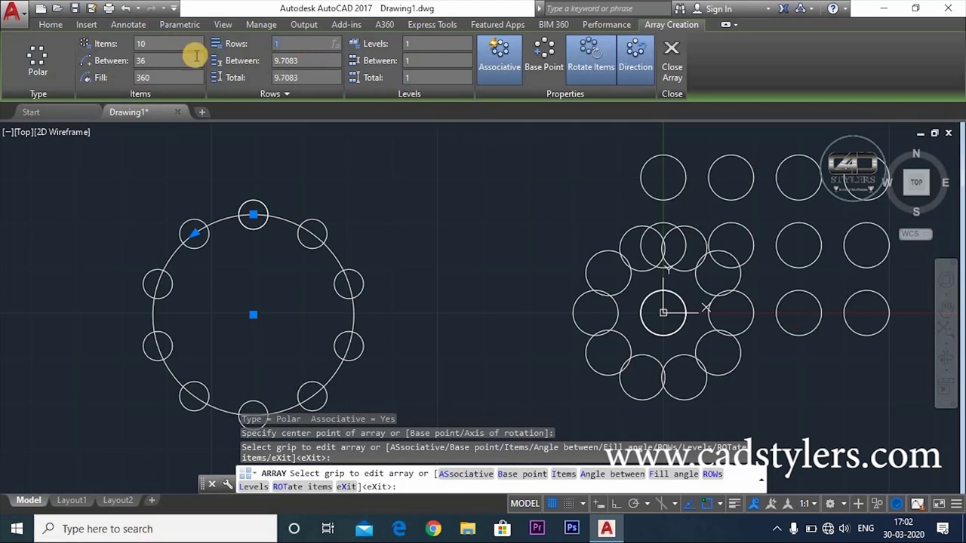
Step: Set the ring array to 5 rows spaced 10 apart
type("5")
key("Return")
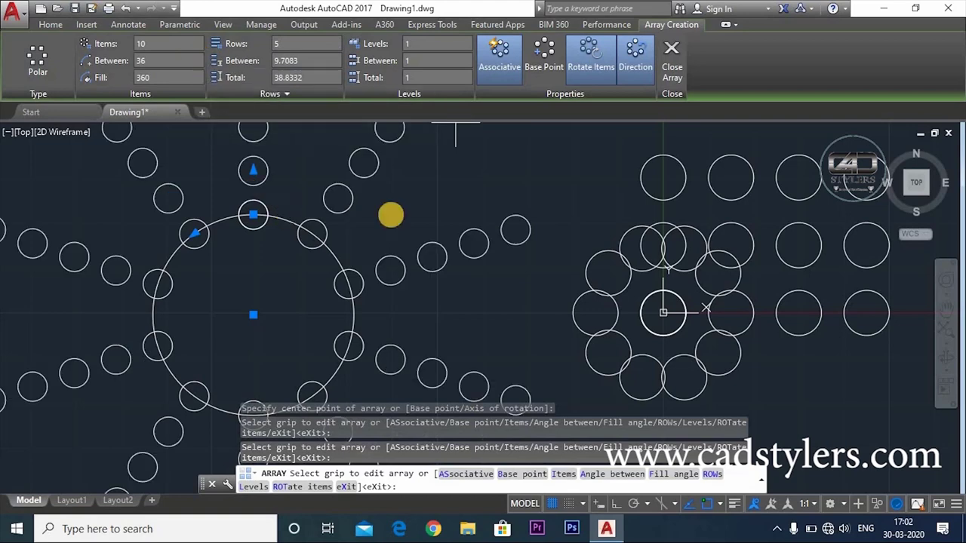
scroll(444, 224, "down", 2)
scroll(410, 254, "up", 2)
middle_click_drag(370, 237, 341, 297)
scroll(315, 274, "down", 1)
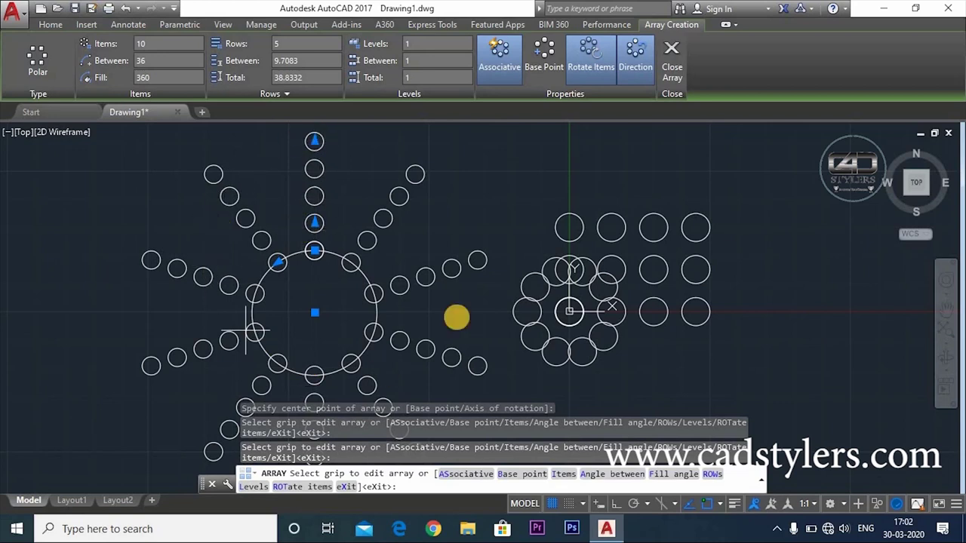
scroll(301, 219, "down", 2)
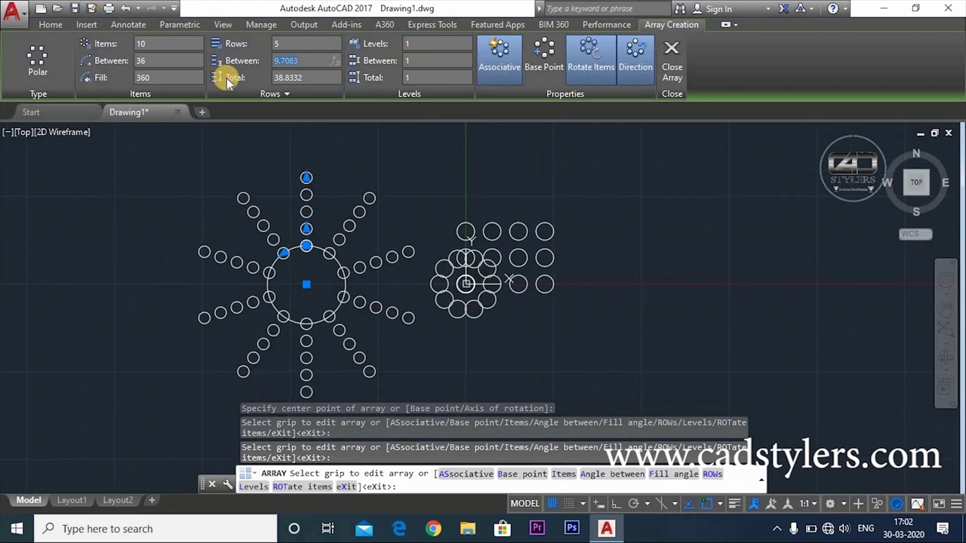
type("10")
key("Return")
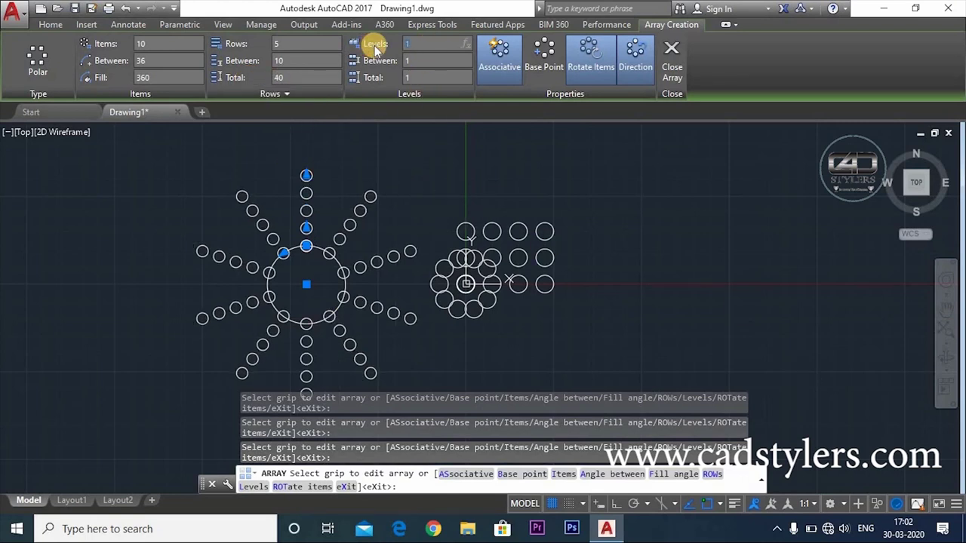
Step: Stack the array in 3 levels, check it in 3D, and return to Top view
type("3")
key("Return")
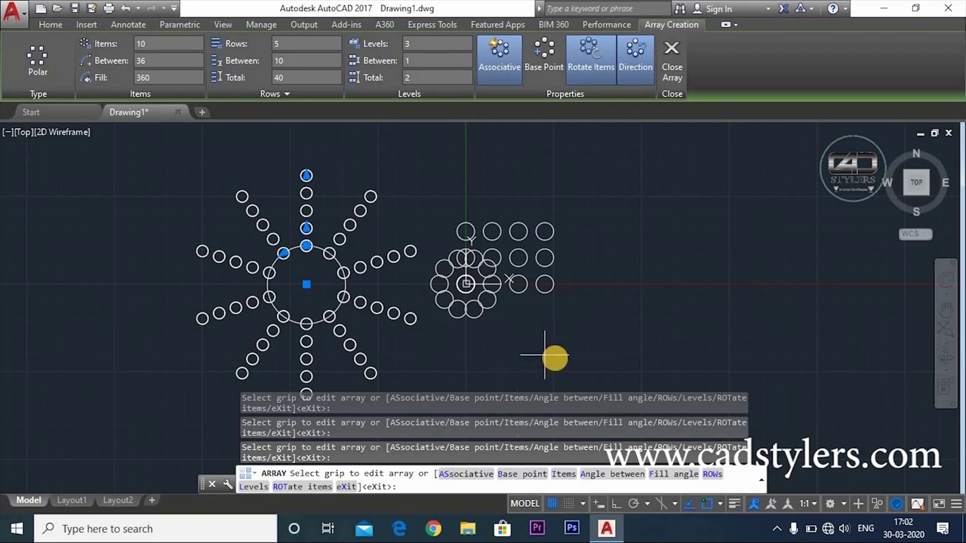
middle_click_drag(544, 355, 425, 285, "shift")
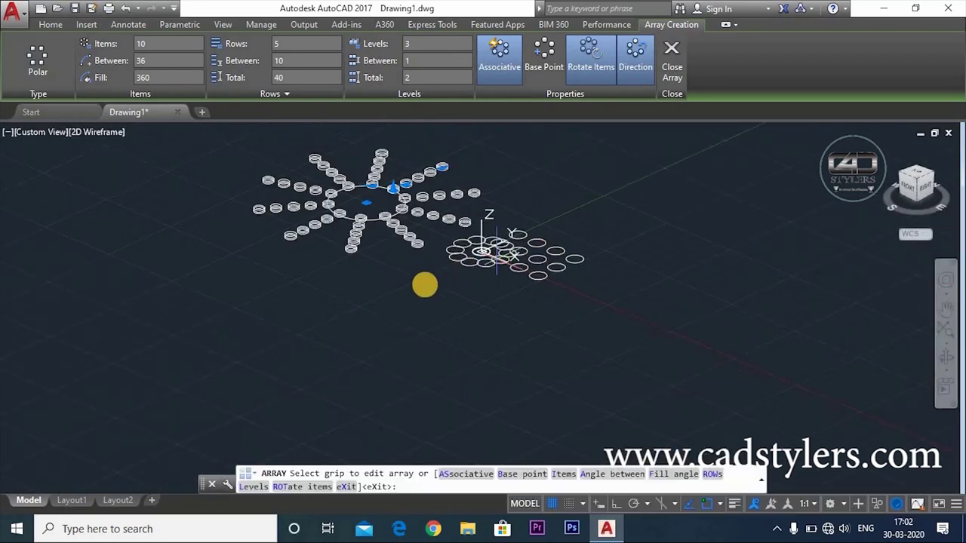
scroll(424, 284, "up", 3)
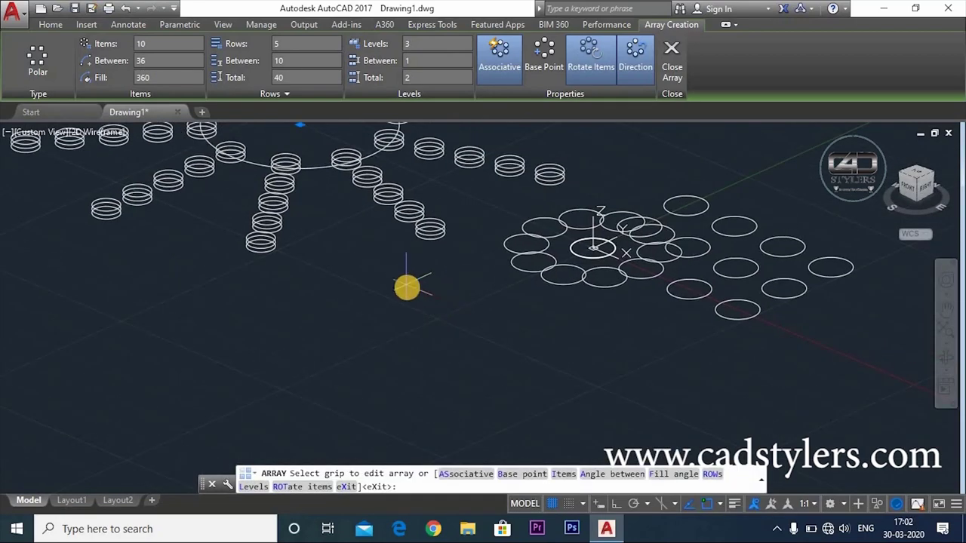
mouse_move(407, 287)
middle_mouse_down("shift")
mouse_move(475, 395)
mouse_move(471, 380)
mouse_move(489, 398)
middle_mouse_up("shift")
left_click(915, 181)
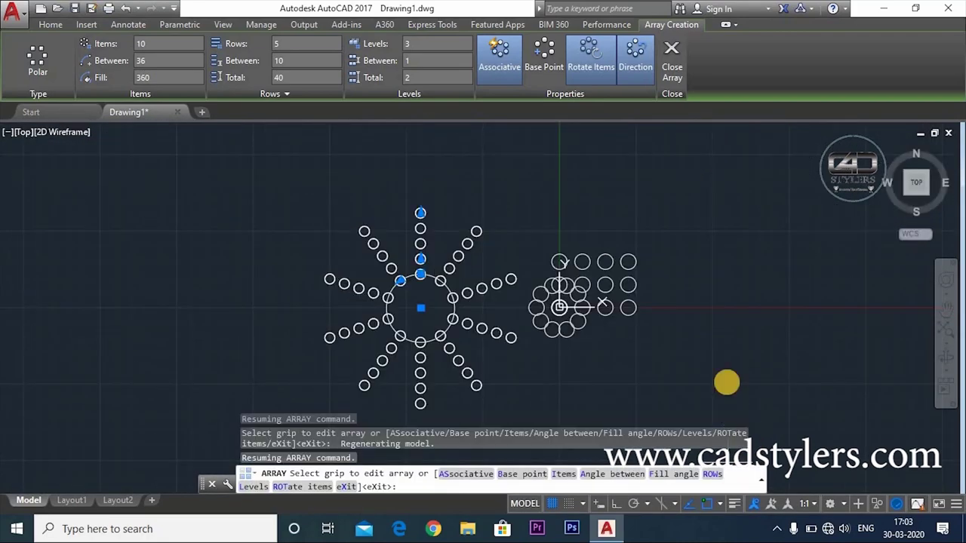
key("Escape")
scroll(646, 332, "up", 3)
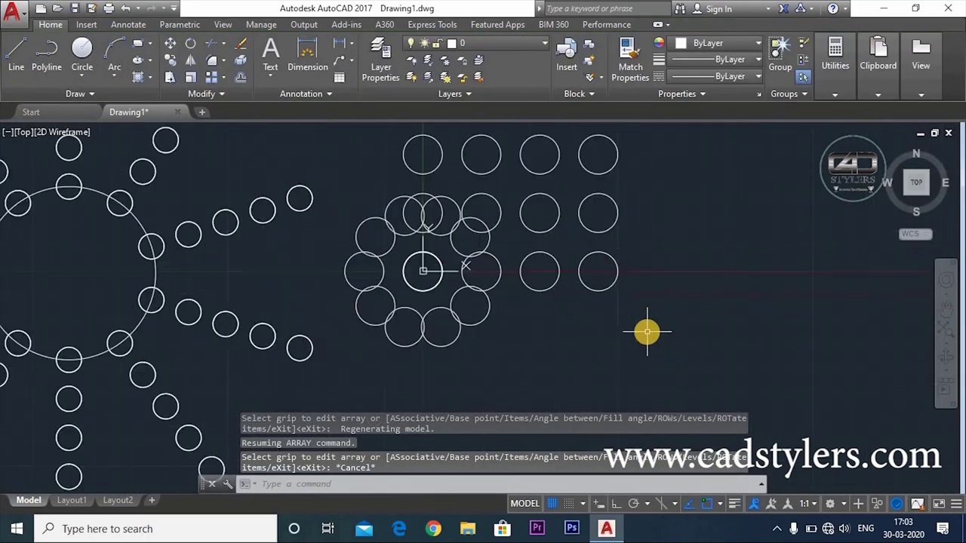
scroll(596, 295, "down", 2)
middle_click_drag(582, 298, 538, 269)
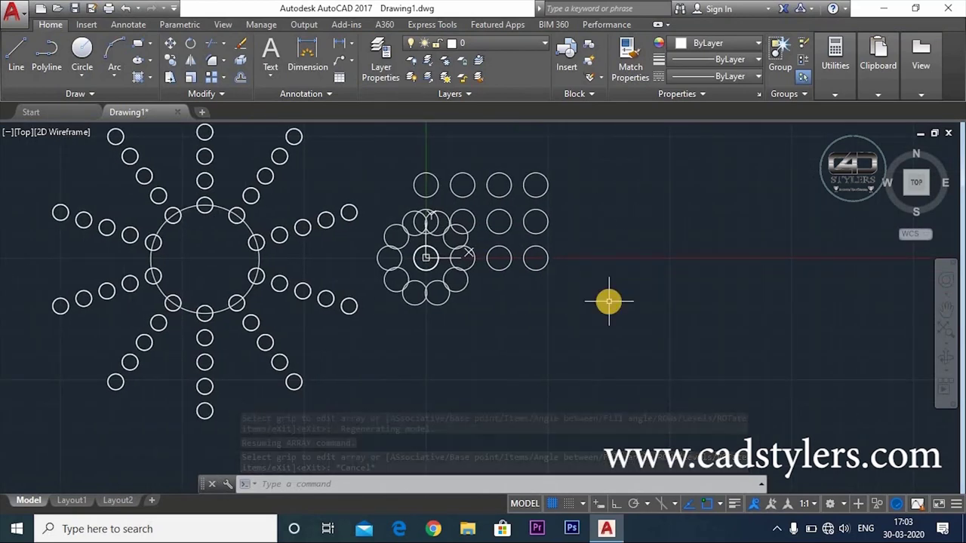
type("a")
key("Return")
left_click(536, 258)
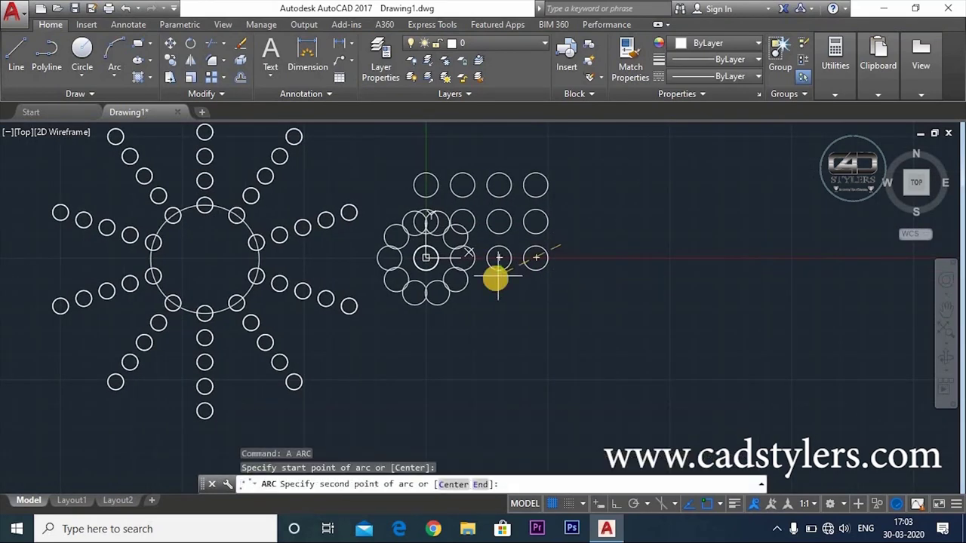
key("Escape")
type("ar")
key("Return")
left_click(571, 244)
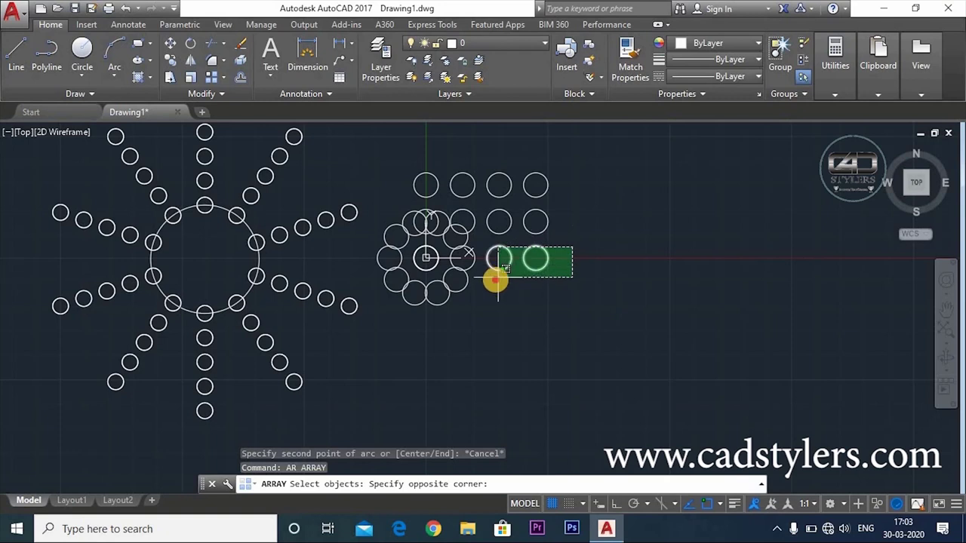
left_click(477, 298)
key("Return")
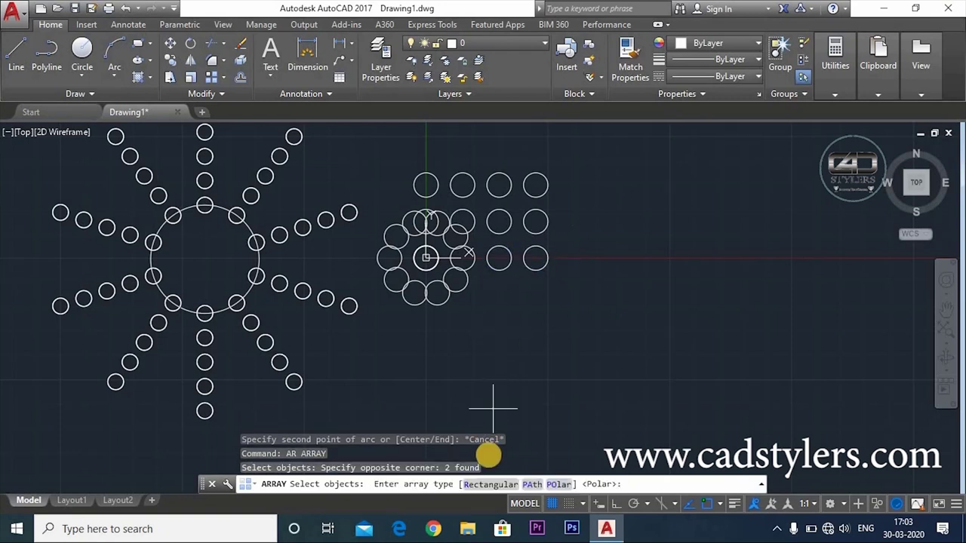
left_click(557, 485)
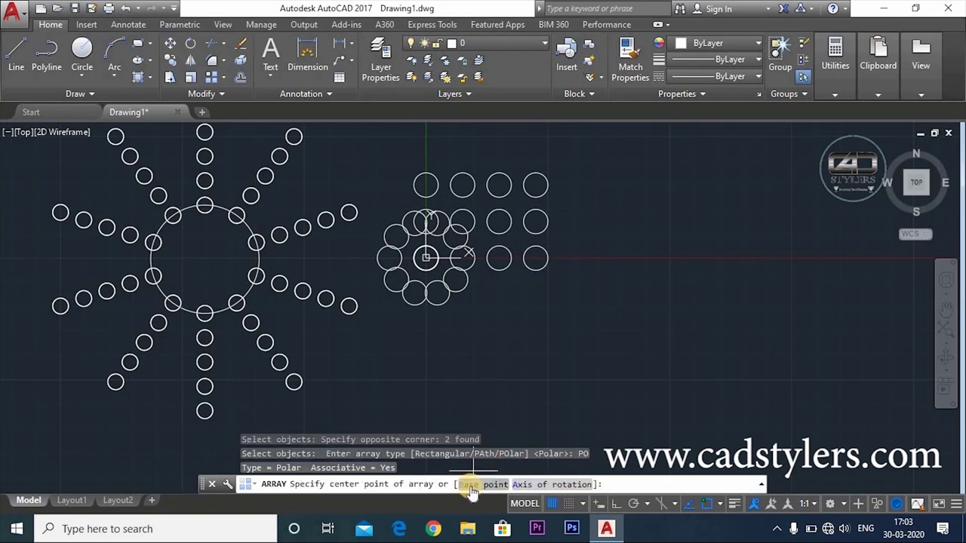
left_click(543, 483)
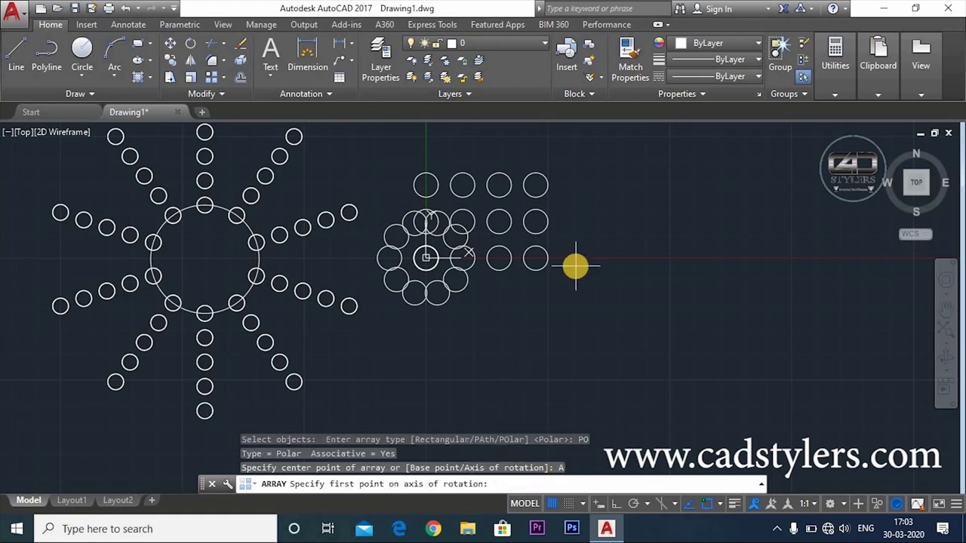
left_click(535, 259)
left_click(638, 257)
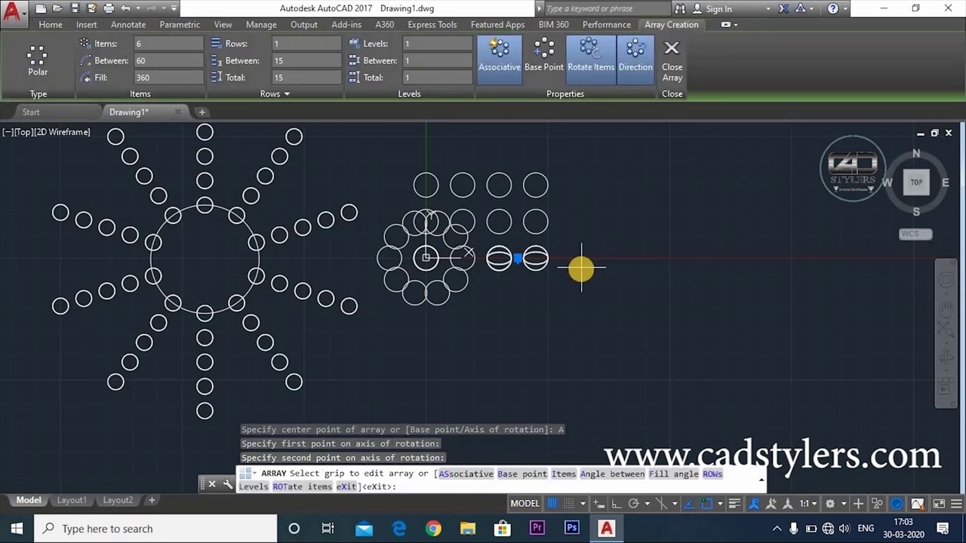
scroll(527, 271, "up", 5)
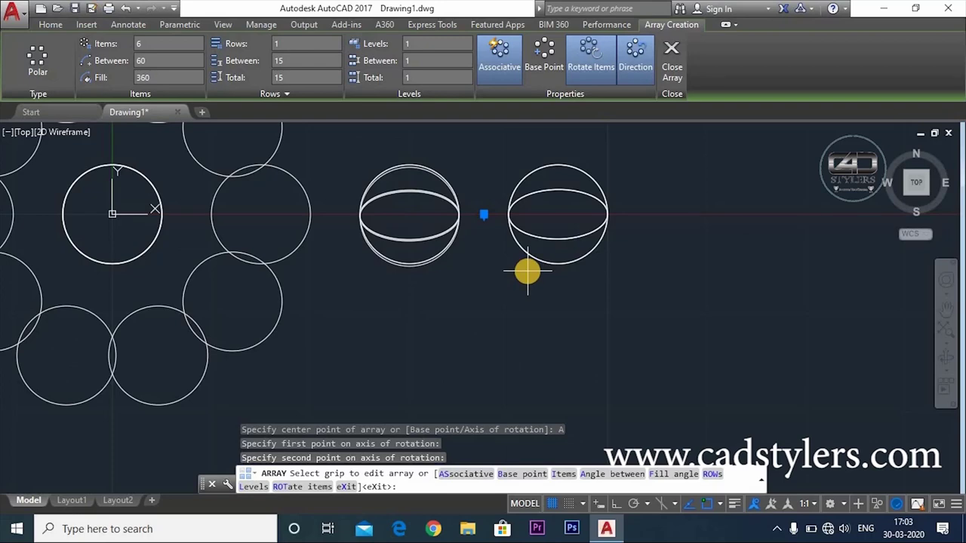
scroll(527, 270, "down", 2)
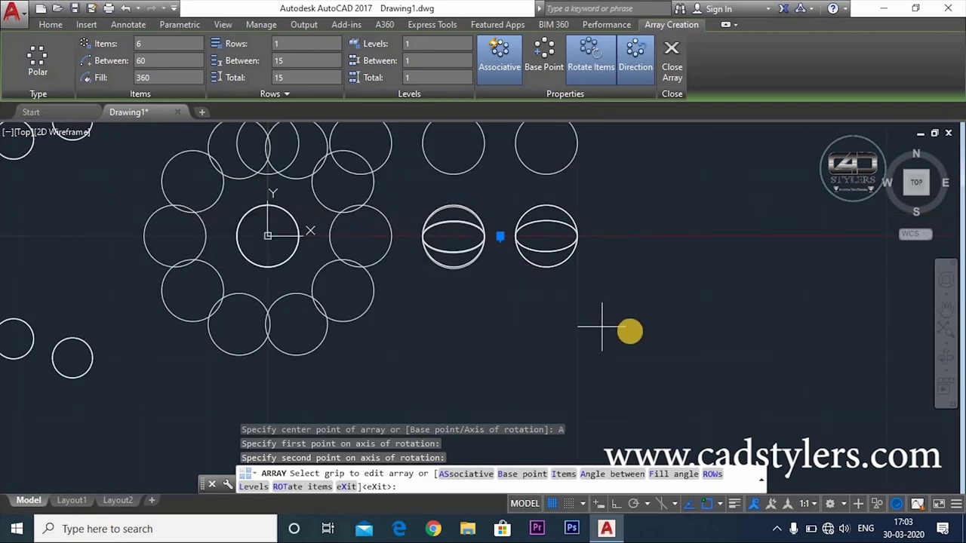
middle_click_drag(630, 331, 638, 252, "shift")
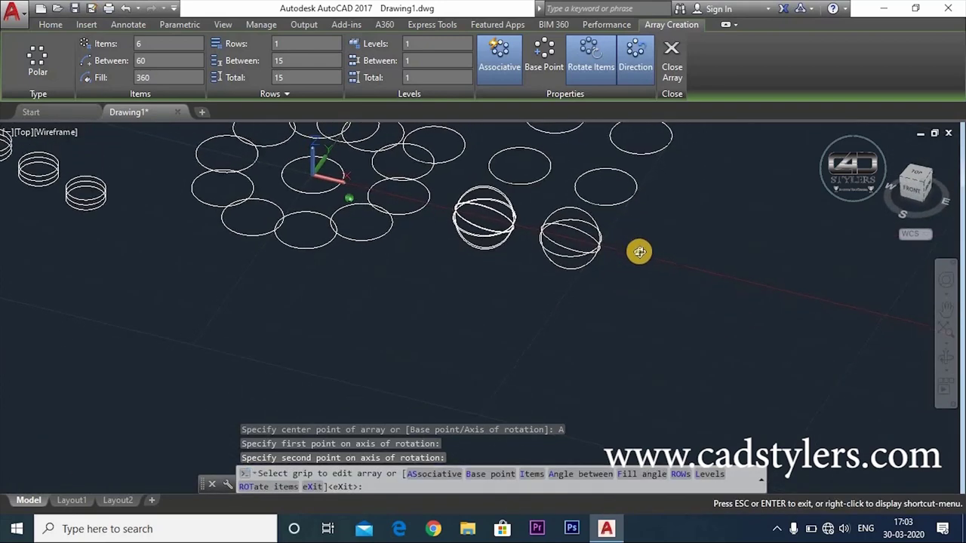
middle_click_drag(639, 251, 658, 311, "shift")
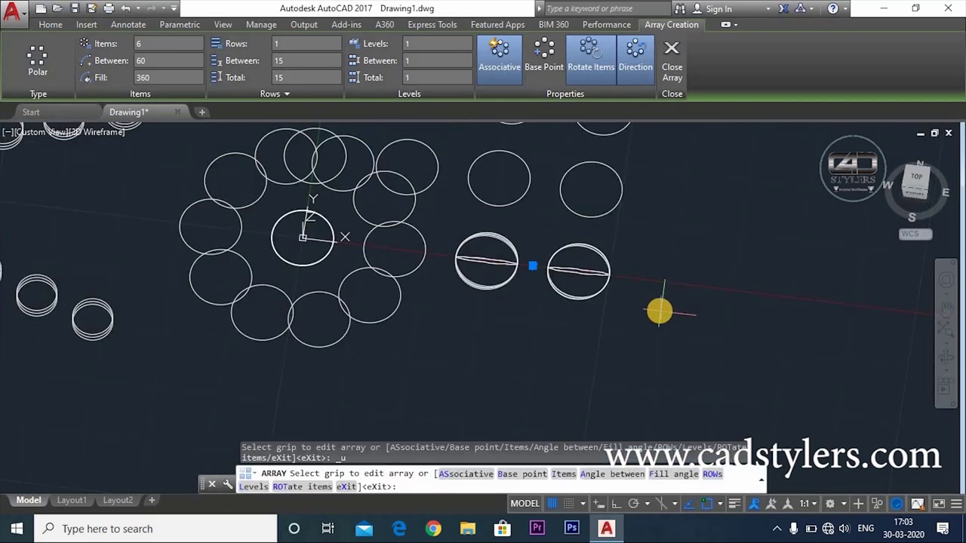
Step: Polar-array two grid circles about a two-point axis of rotation and close the array
type("AR")
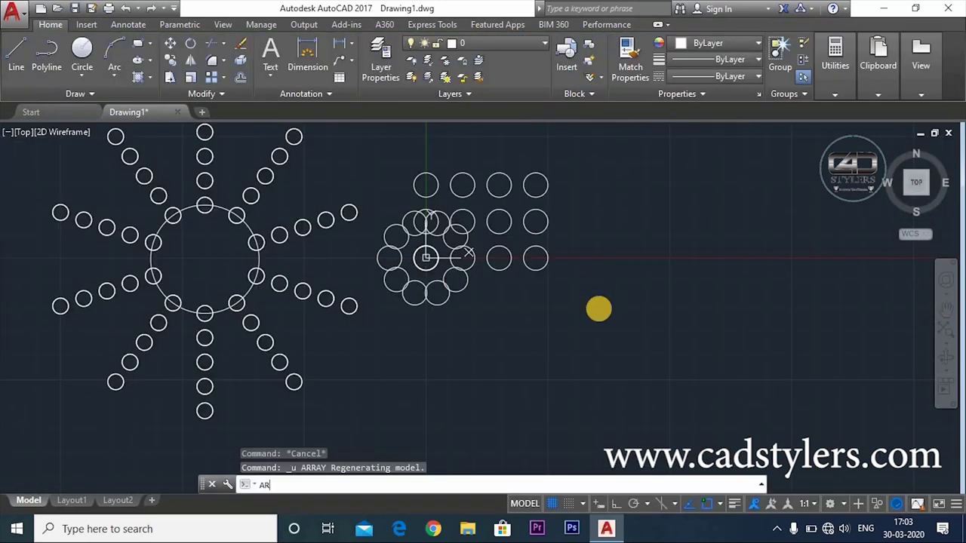
key("Return")
left_click(586, 249)
left_click(498, 273)
key("Return")
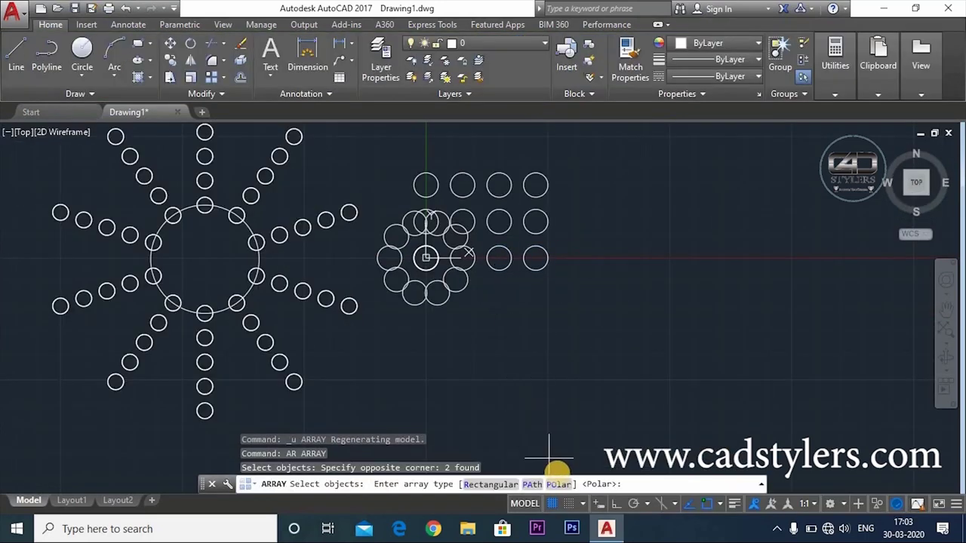
left_click(556, 484)
left_click(539, 485)
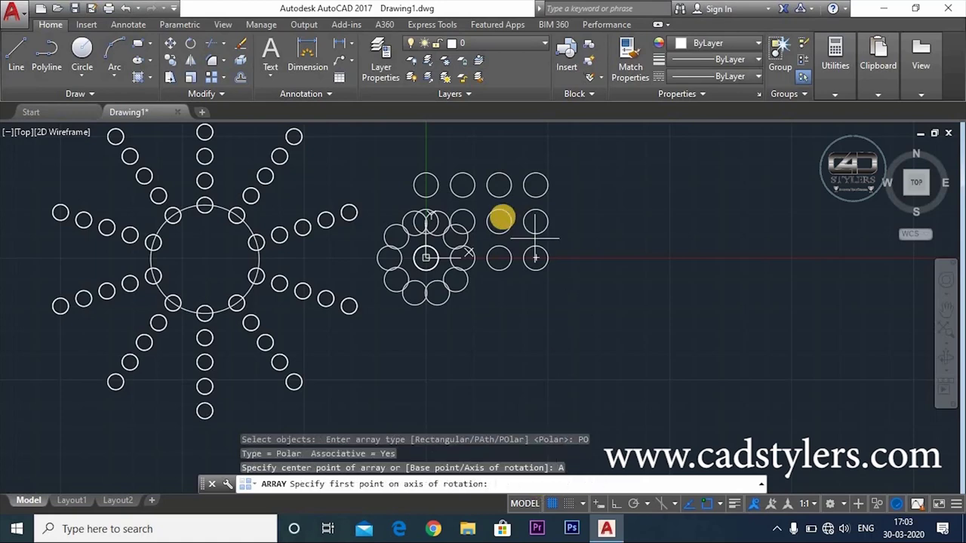
left_click(555, 220)
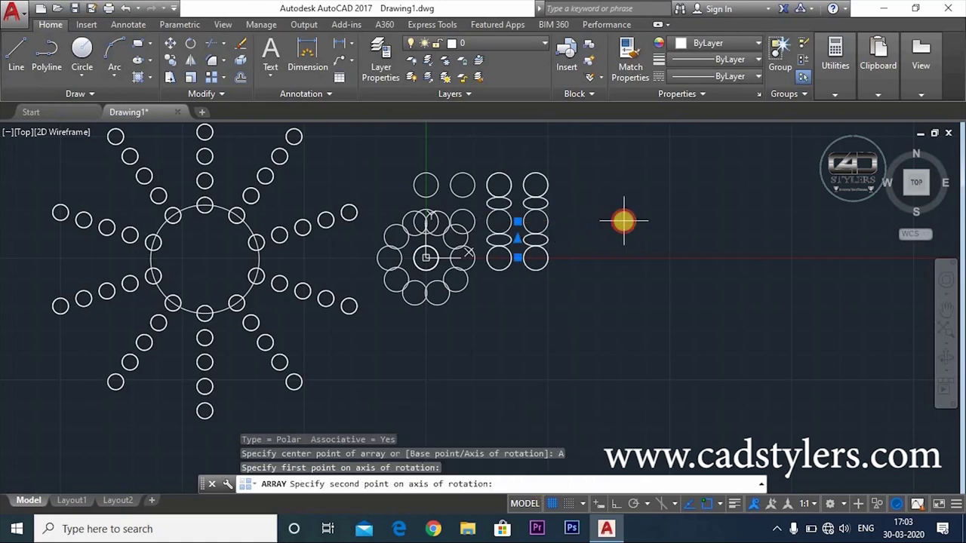
left_click(624, 221)
mouse_move(591, 309)
middle_mouse_down("shift")
mouse_move(574, 210)
mouse_move(623, 308)
mouse_move(638, 248)
middle_mouse_up("shift")
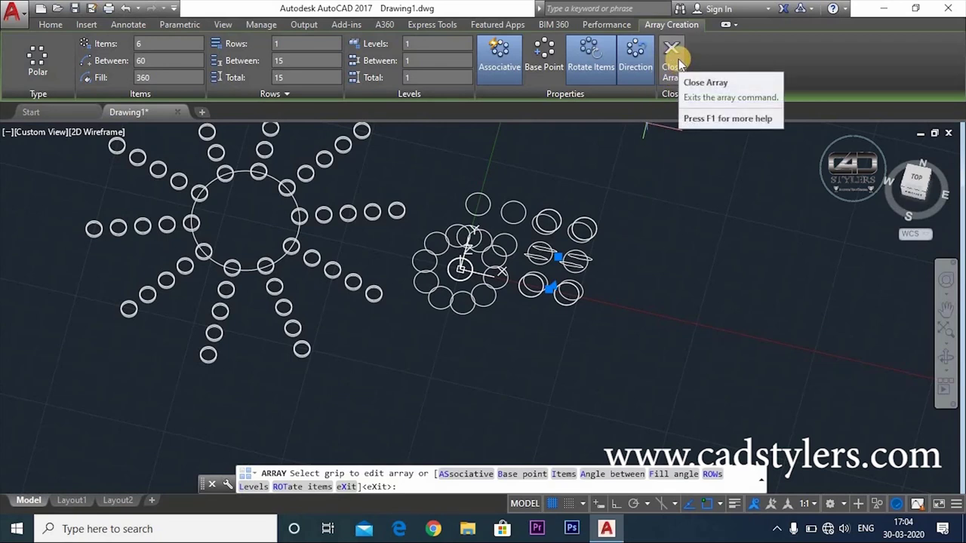
left_click(675, 59)
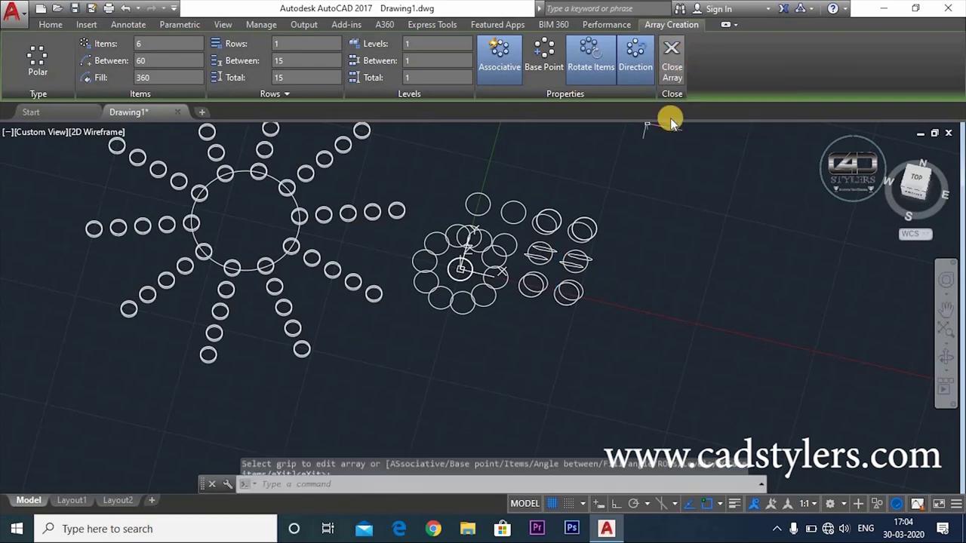
Step: Return to Top view, cancel a brief array attempt, and start the SPLINE command
left_click(914, 180)
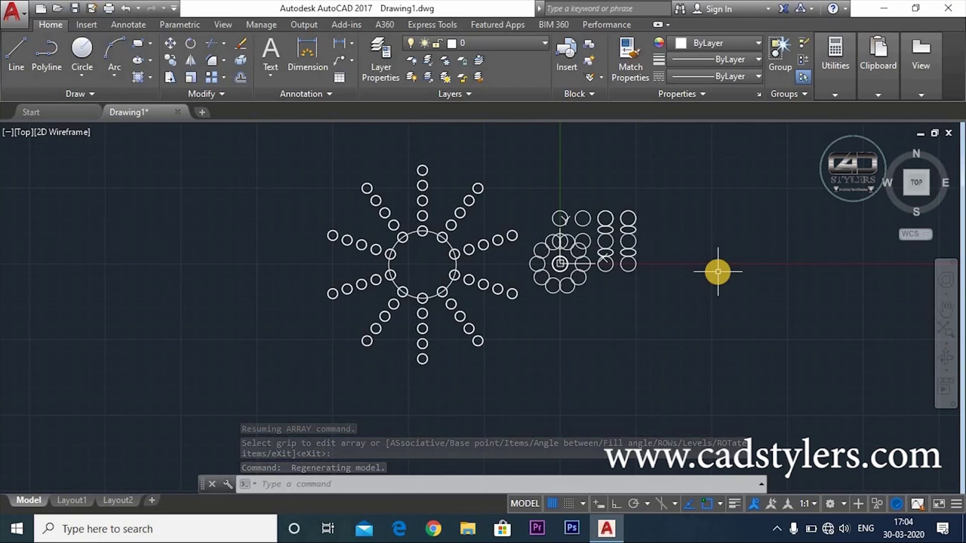
left_click(691, 172)
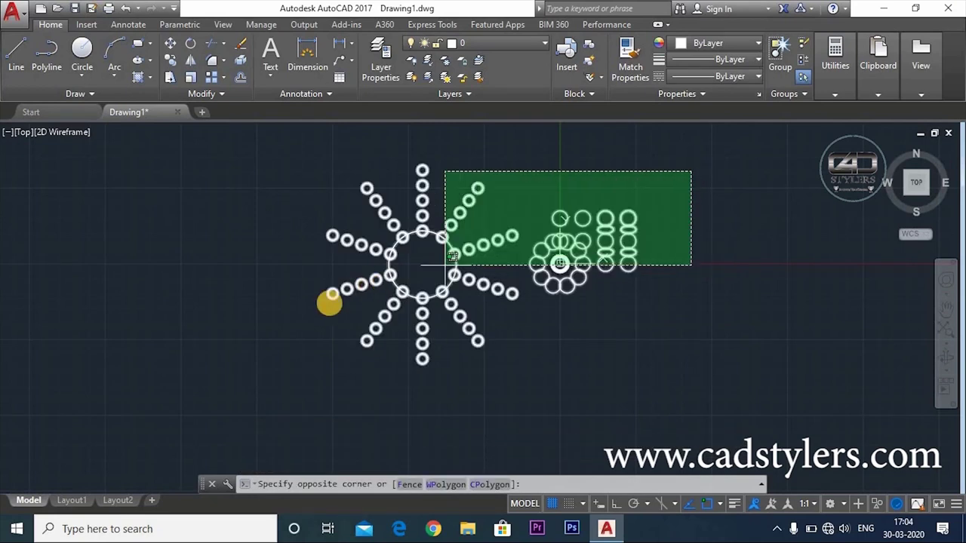
left_click(722, 321)
type("AR")
key("Return")
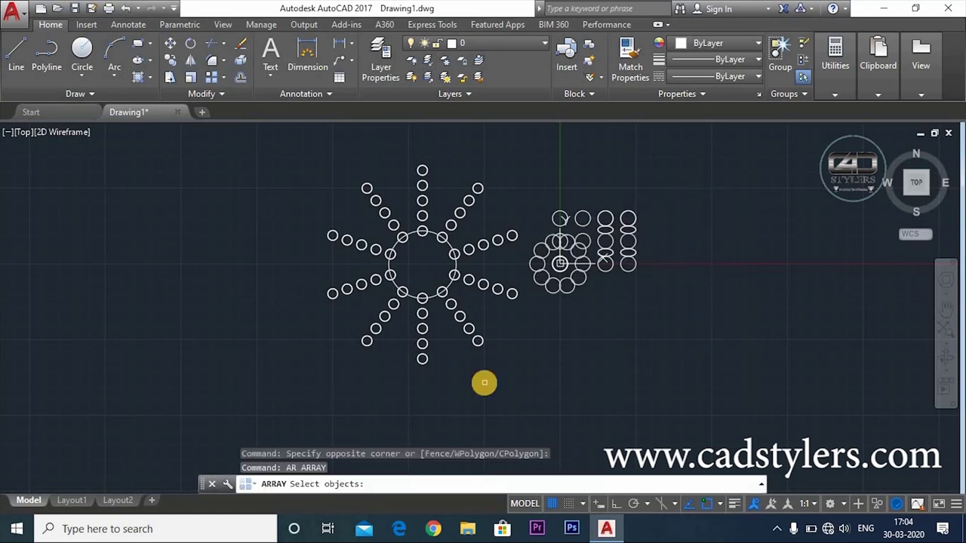
key("Escape")
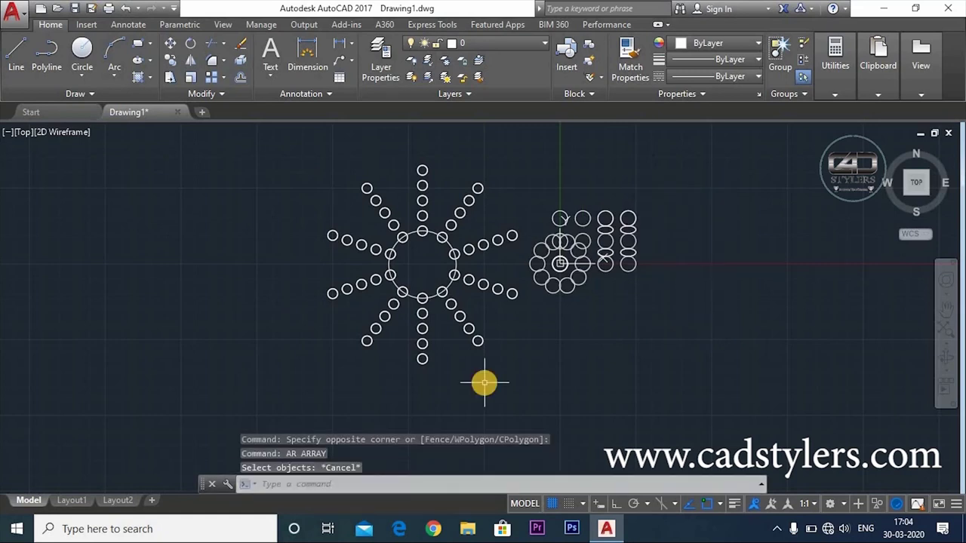
type("spl")
key("Return")
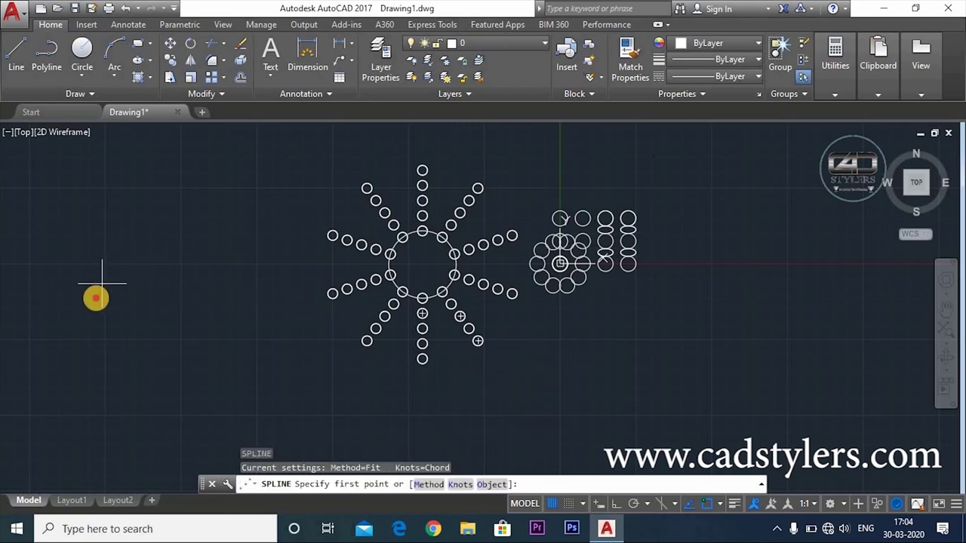
Step: Draw a wavy four-point spline to the left of the arrays
left_click(95, 297)
left_click(169, 240)
left_click(238, 361)
left_click(318, 329)
right_click(321, 330)
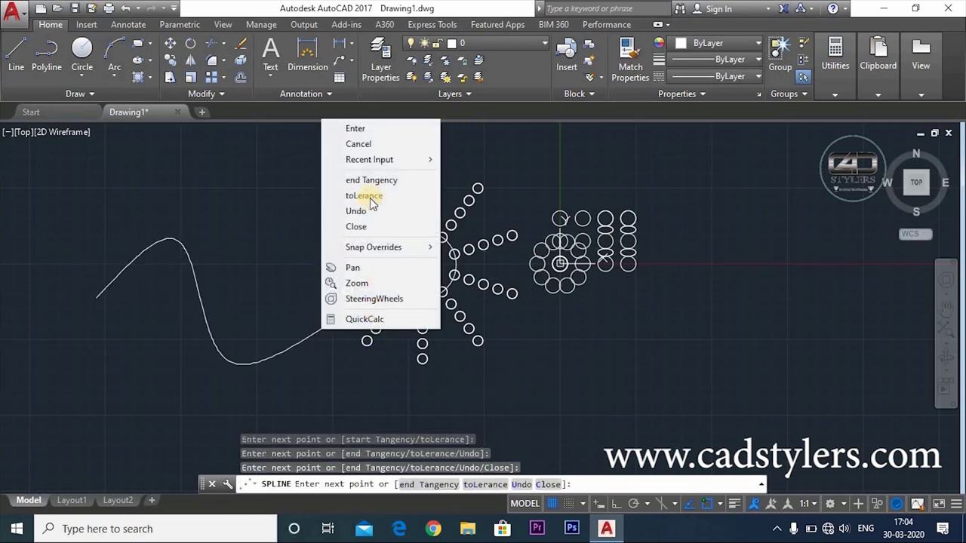
key("Return")
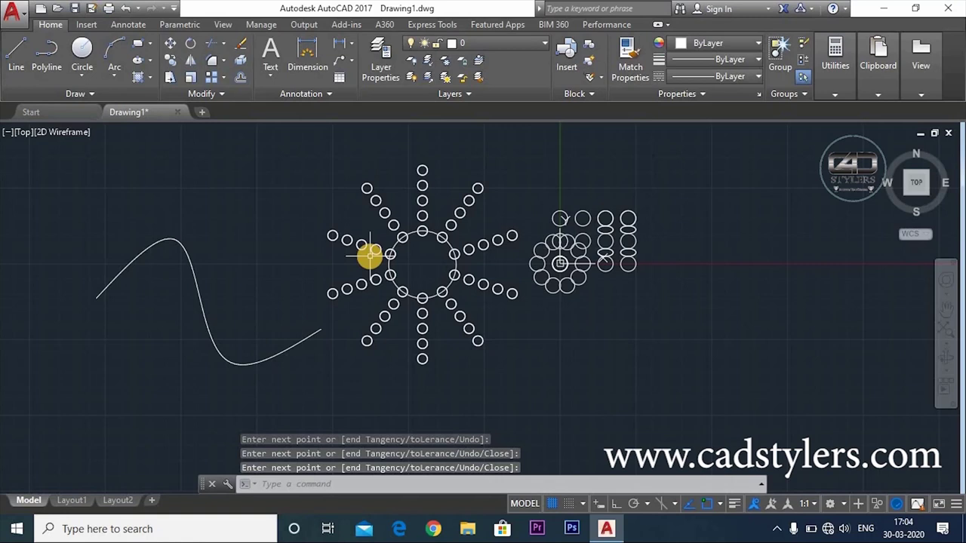
type("C")
Step: Check the spline selection, then start a new array with AR
left_click(95, 302)
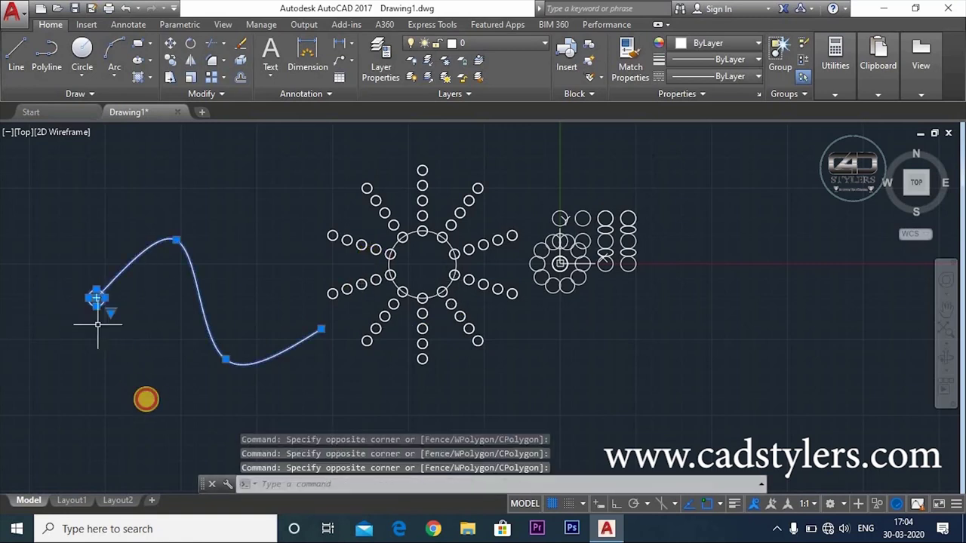
key("Escape")
key("Escape")
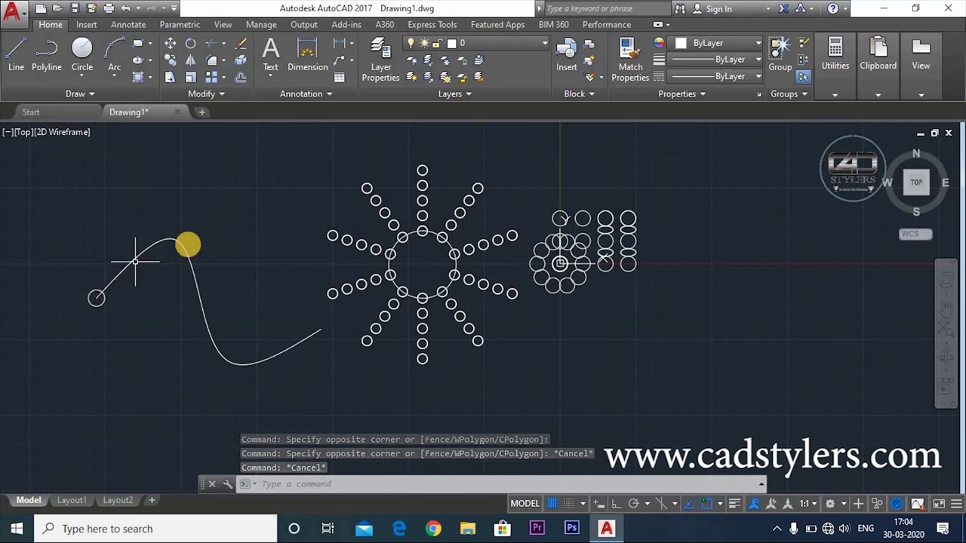
type("ar")
key("Return")
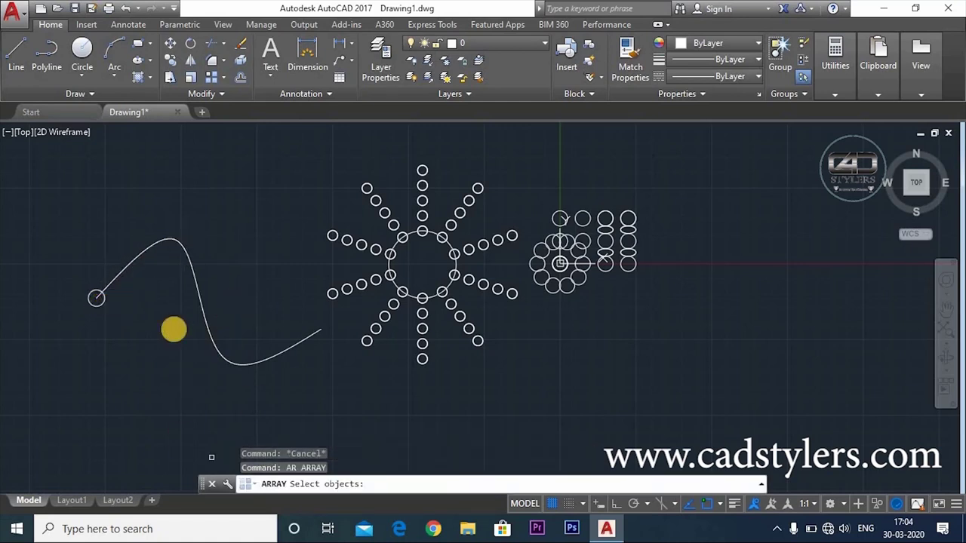
Step: Path-array the circle at the spline's start along the spline, trying 3 rows then 1
left_click(96, 298)
key("Return")
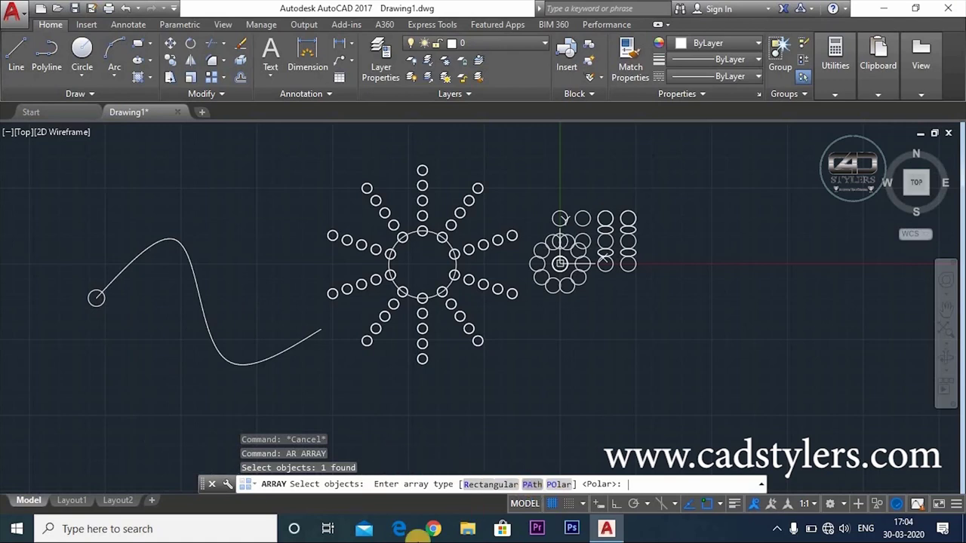
left_click(533, 484)
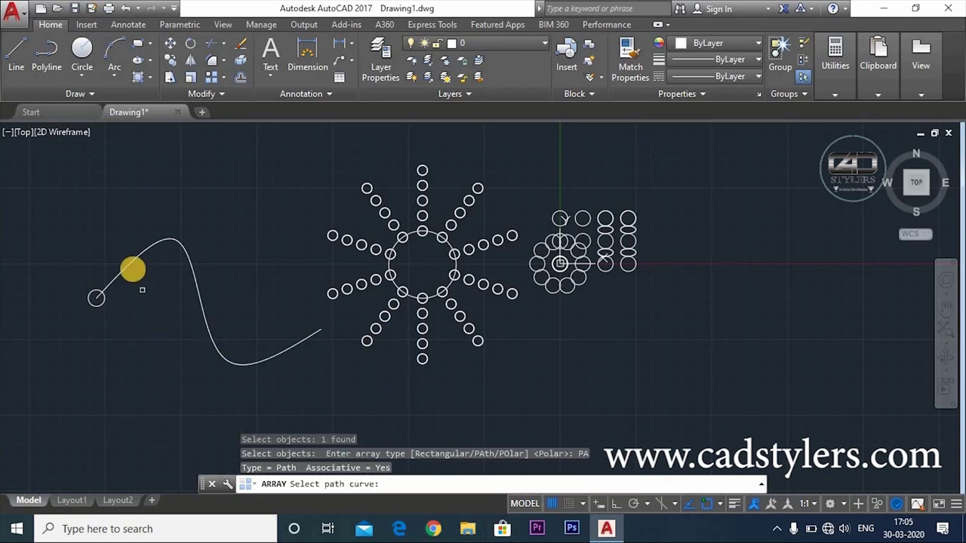
left_click(126, 269)
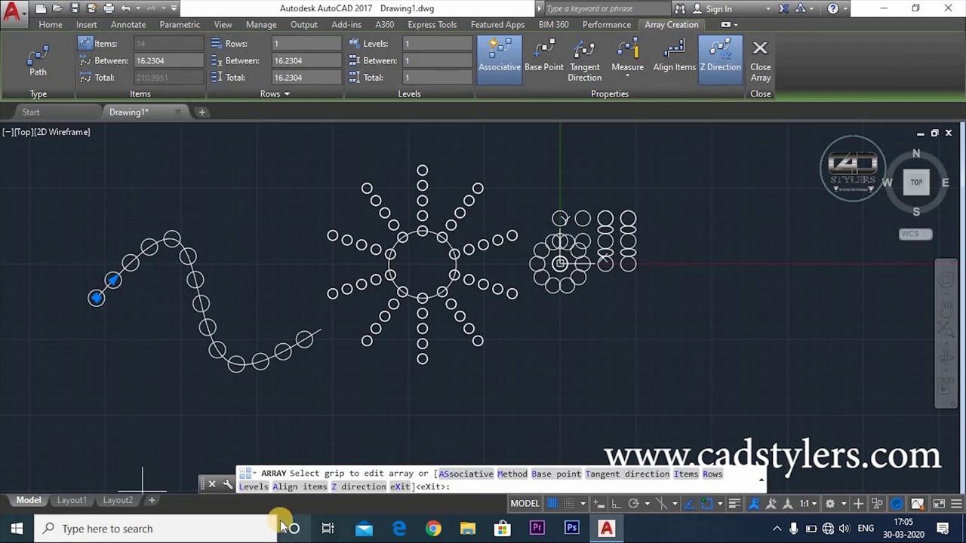
left_click(289, 44)
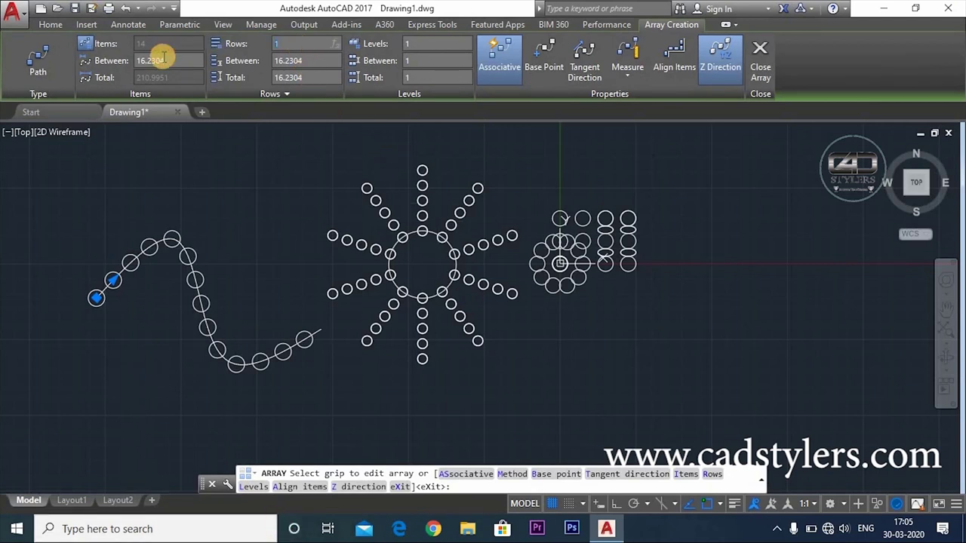
type("3")
key("Return")
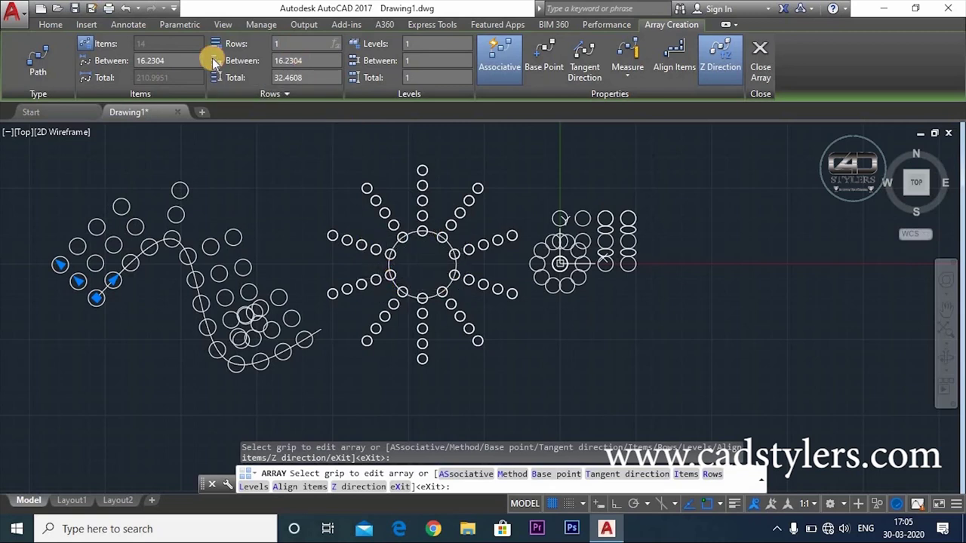
key("Return")
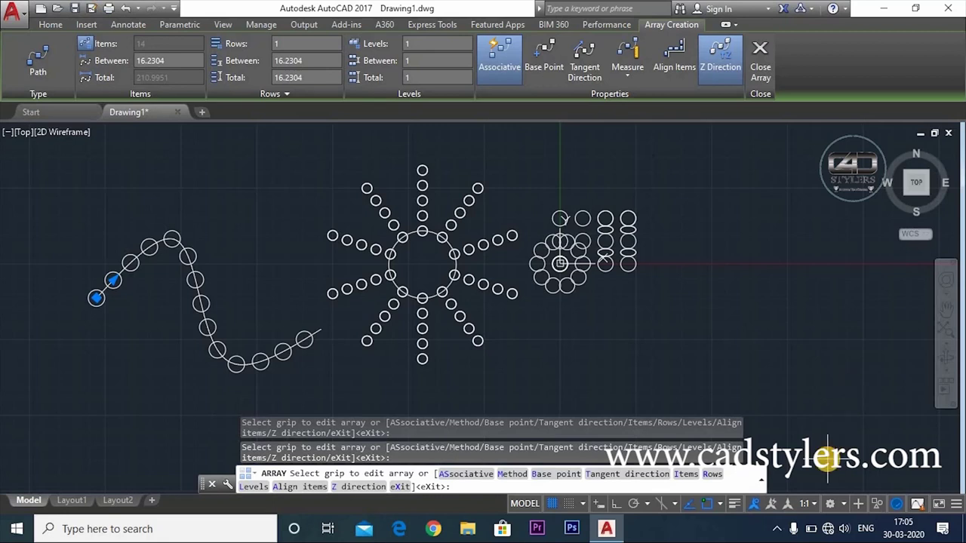
Step: Move the array's base point onto the curve, widen spacing to 3 circles, then undo
left_click(543, 476)
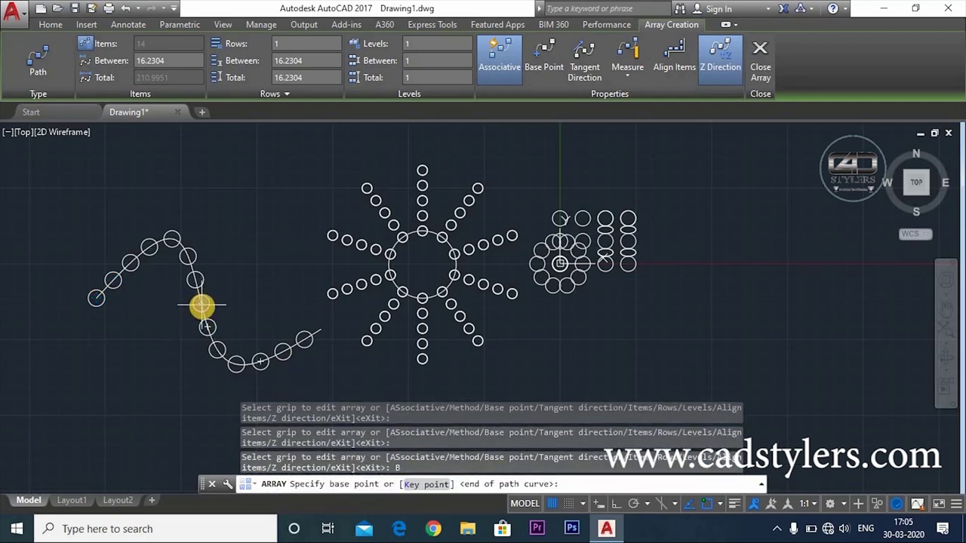
left_click(103, 298)
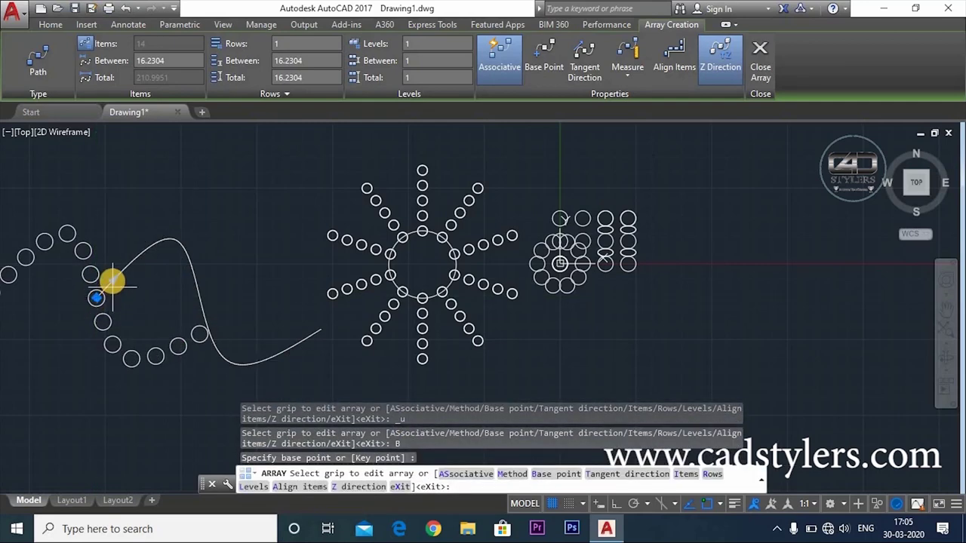
left_click(112, 281)
left_click(146, 250)
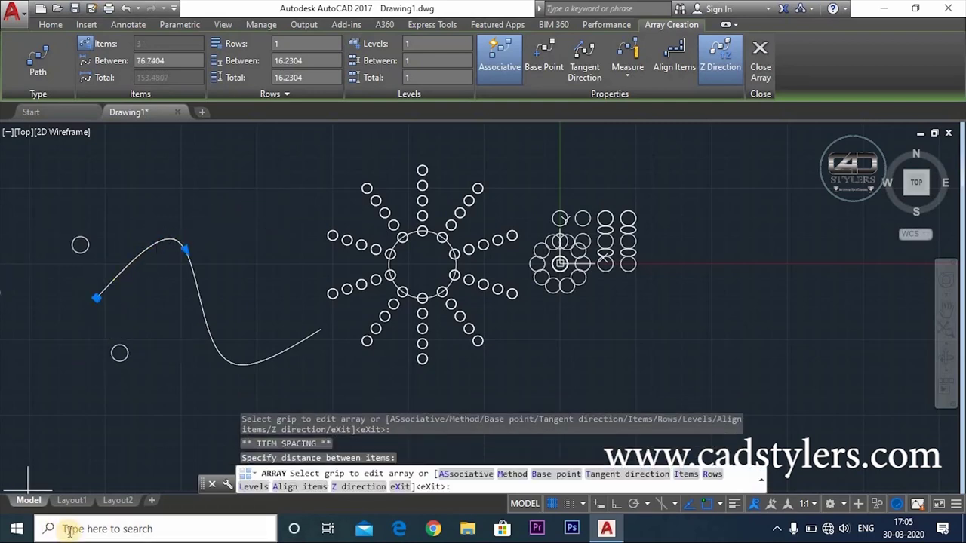
key("ctrl+z")
key("ctrl+z")
key("Escape")
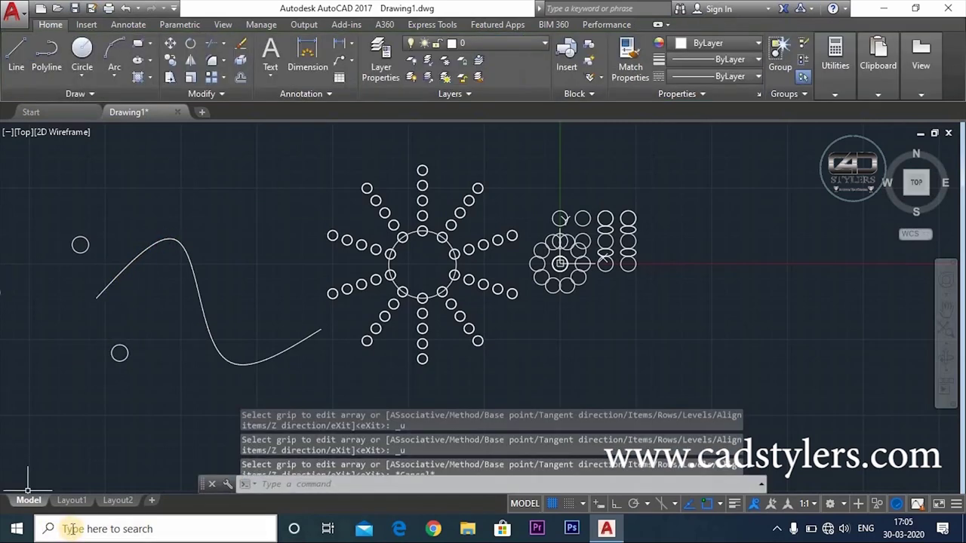
key("ctrl+z")
type("ar")
key("Return")
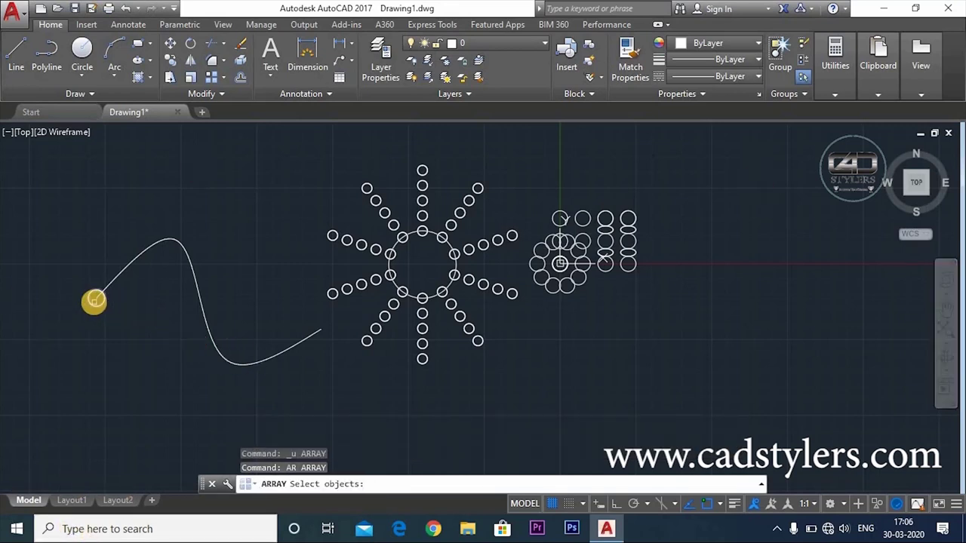
left_click(94, 300)
key("Return")
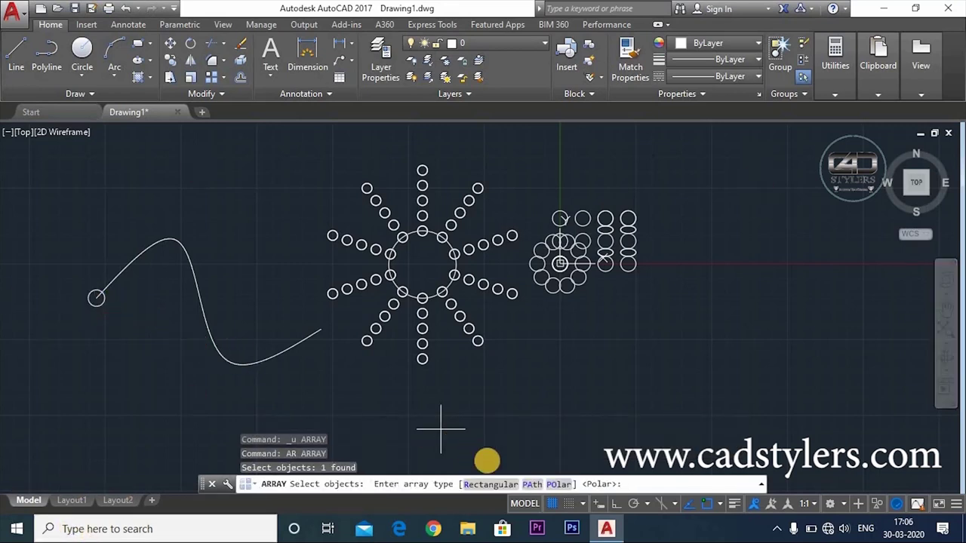
left_click(532, 485)
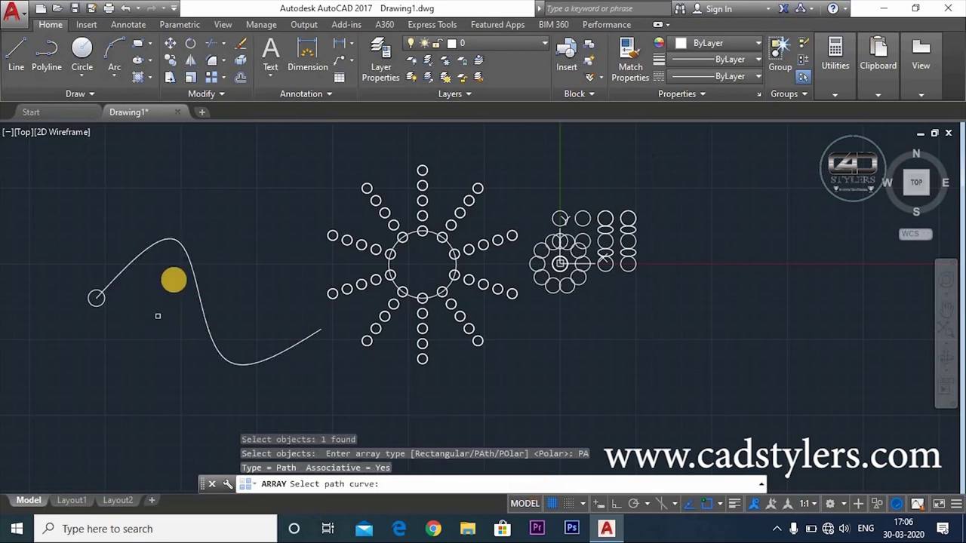
left_click(169, 240)
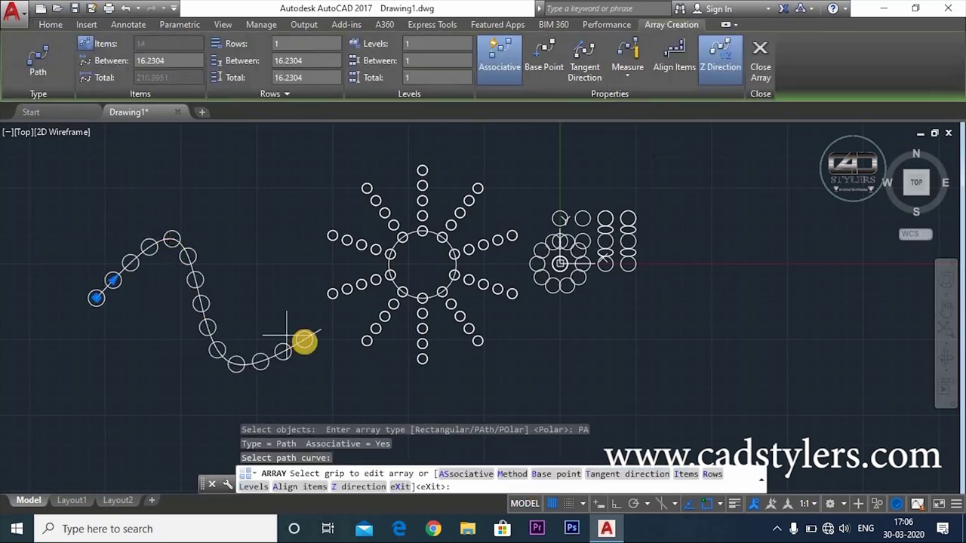
left_click(601, 473)
left_click(96, 298)
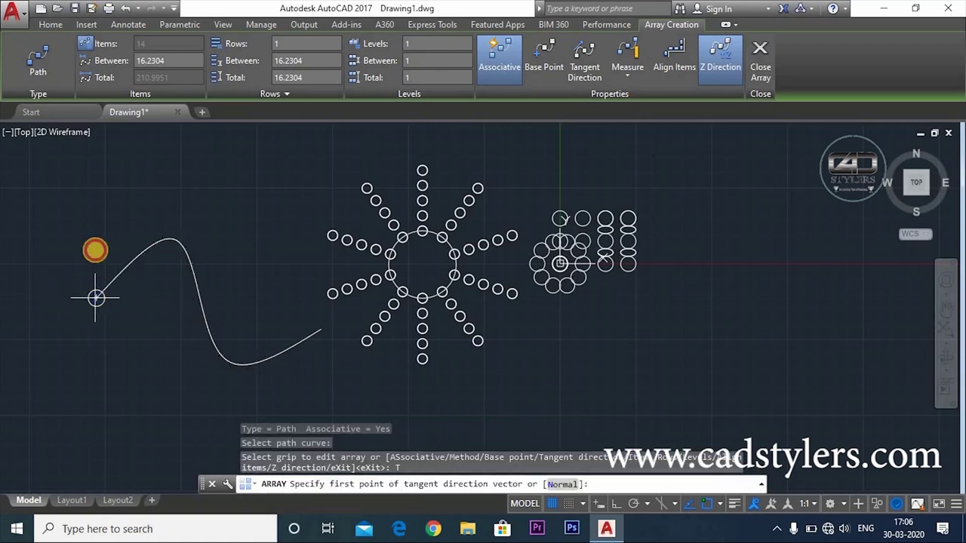
left_click(32, 219)
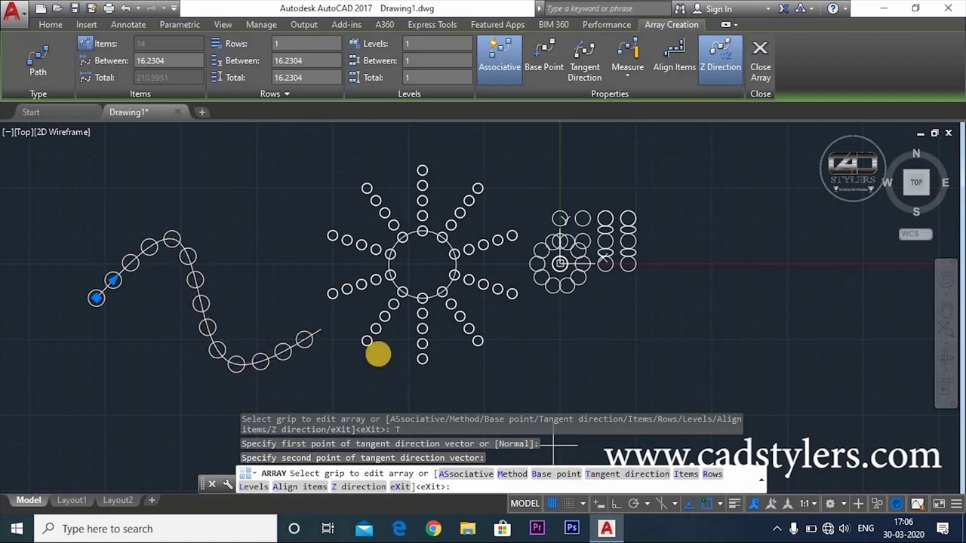
left_click(685, 474)
type("20")
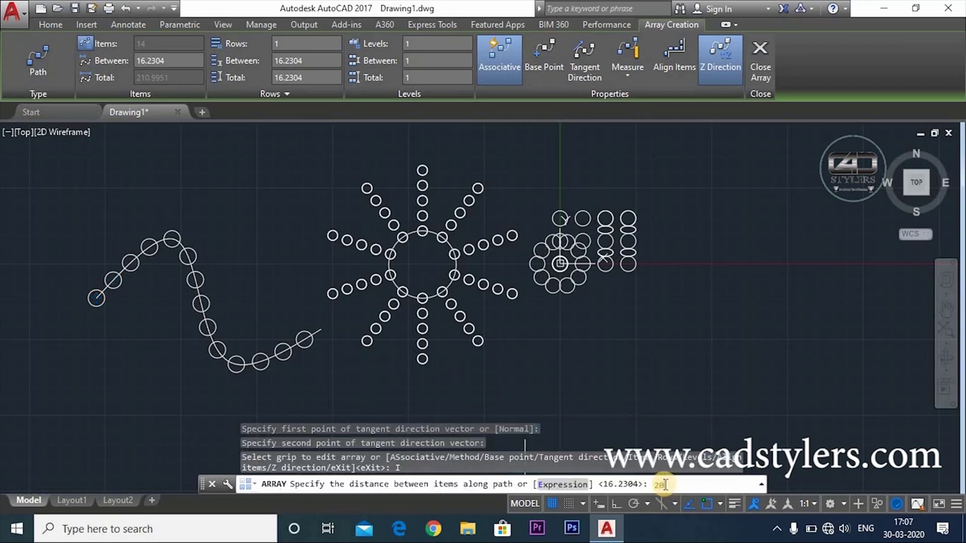
key("Return")
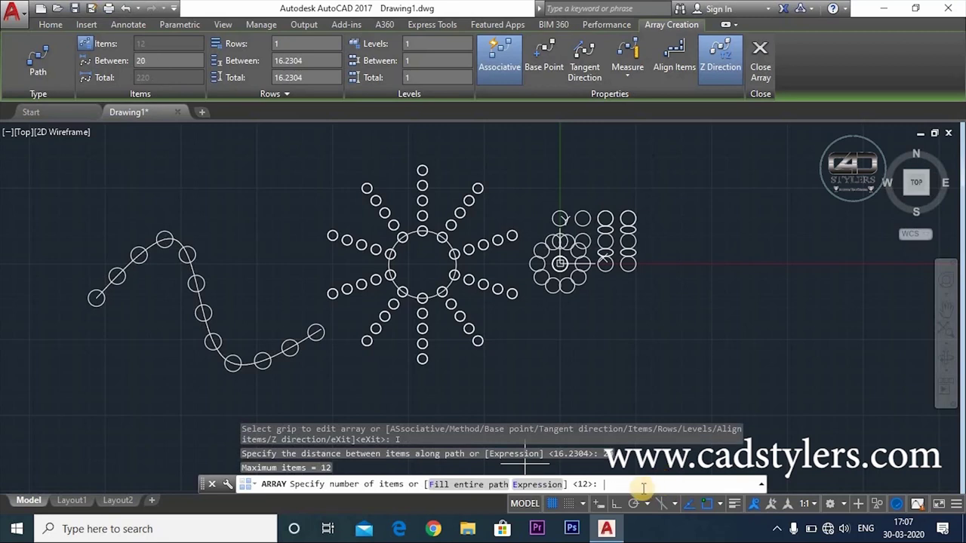
key("Return")
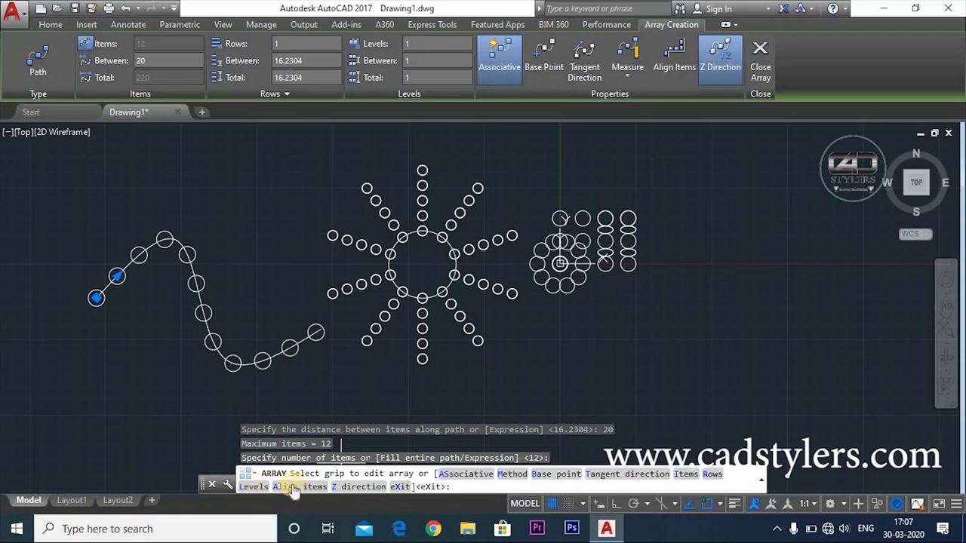
left_click(290, 486)
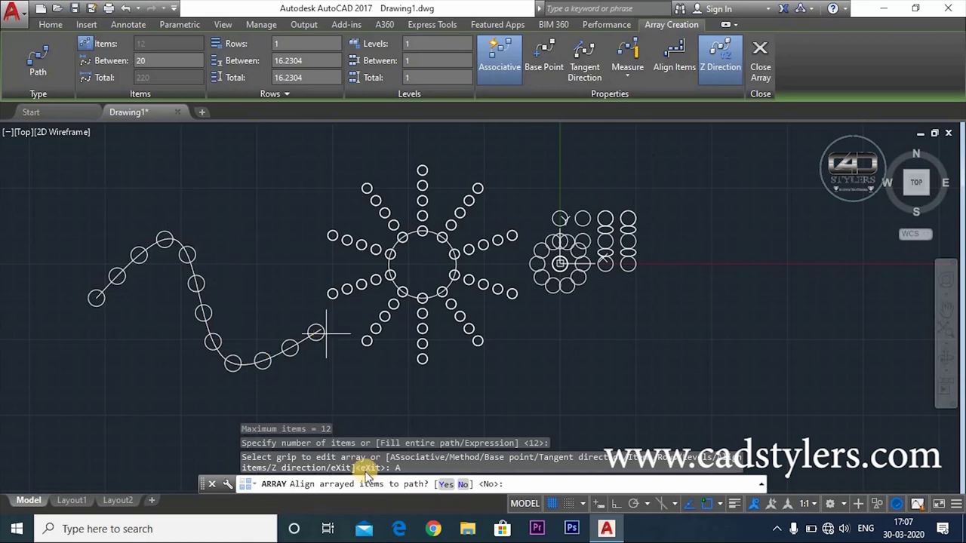
left_click(462, 484)
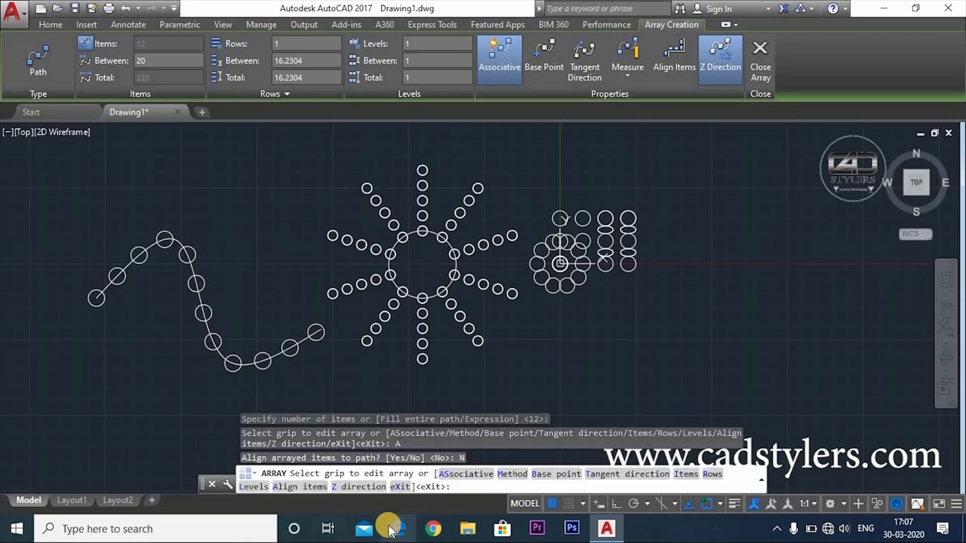
key("Escape")
key("ctrl+z")
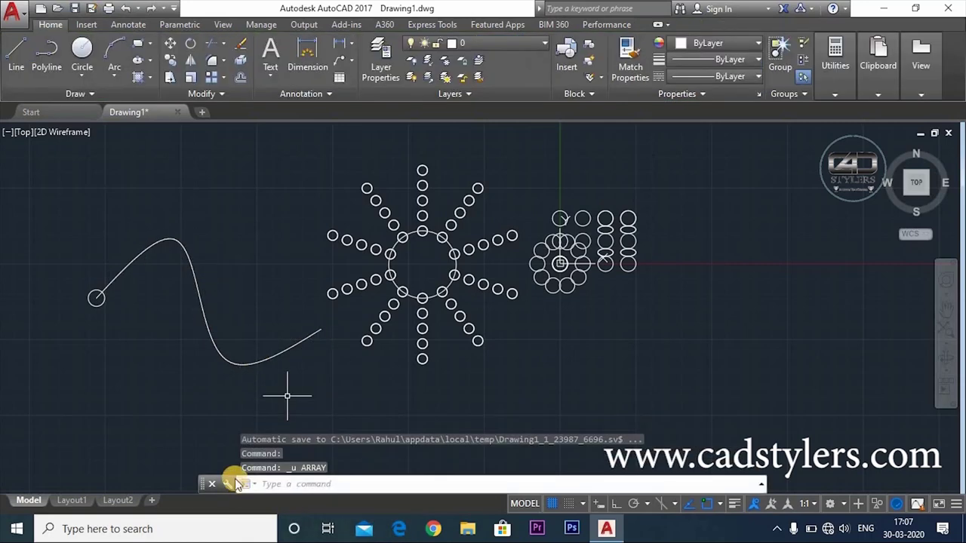
Step: Replace the start circle with a new default-radius circle just below the spline's start
left_click(95, 299)
key("Delete")
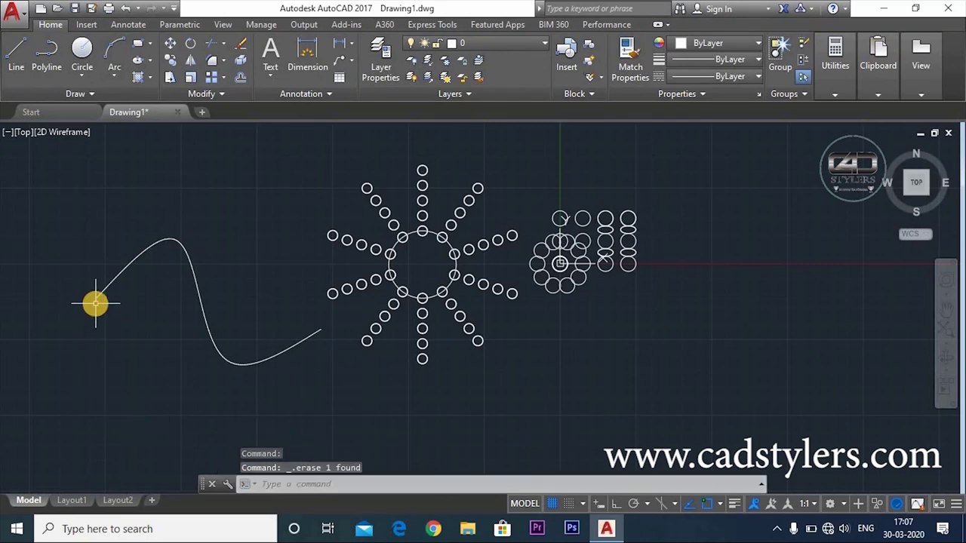
type("c")
key("Return")
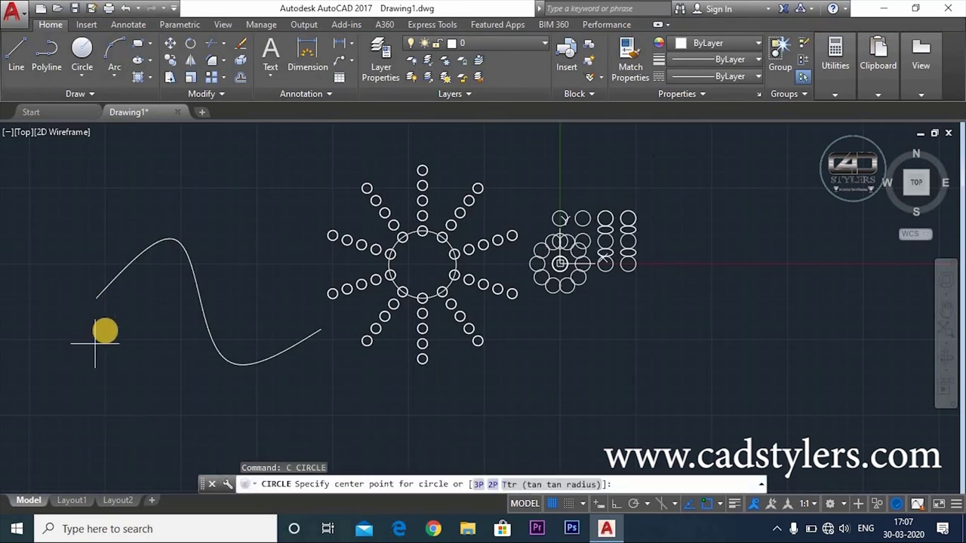
left_click(106, 330)
key("Return")
key("Escape")
Step: Create a path array of the new circle along the spline
type("ar")
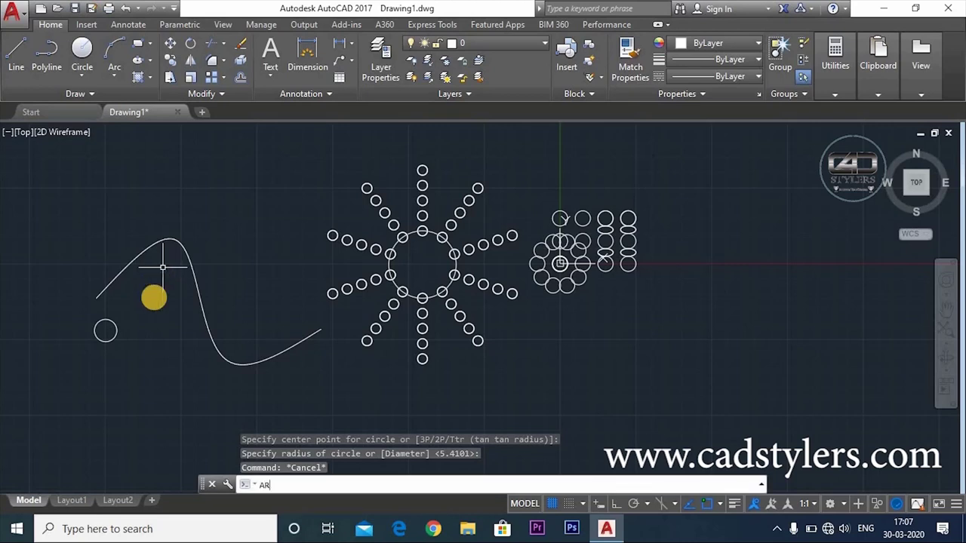
key("Return")
left_click(117, 330)
key("Return")
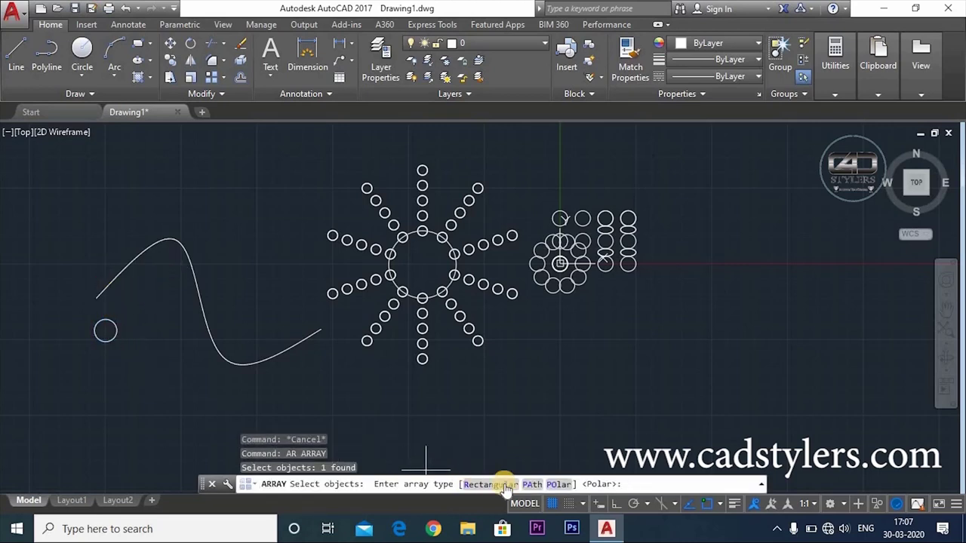
left_click(532, 485)
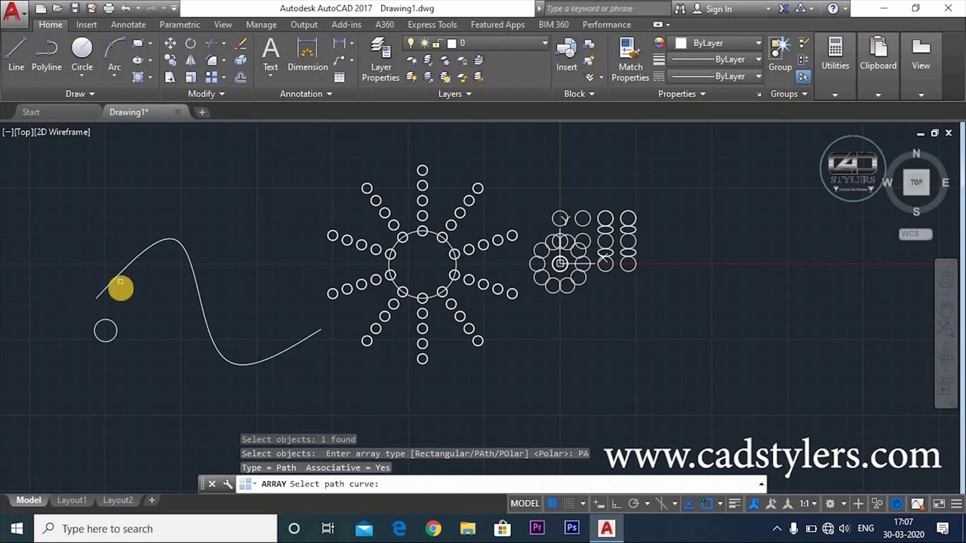
left_click(107, 291)
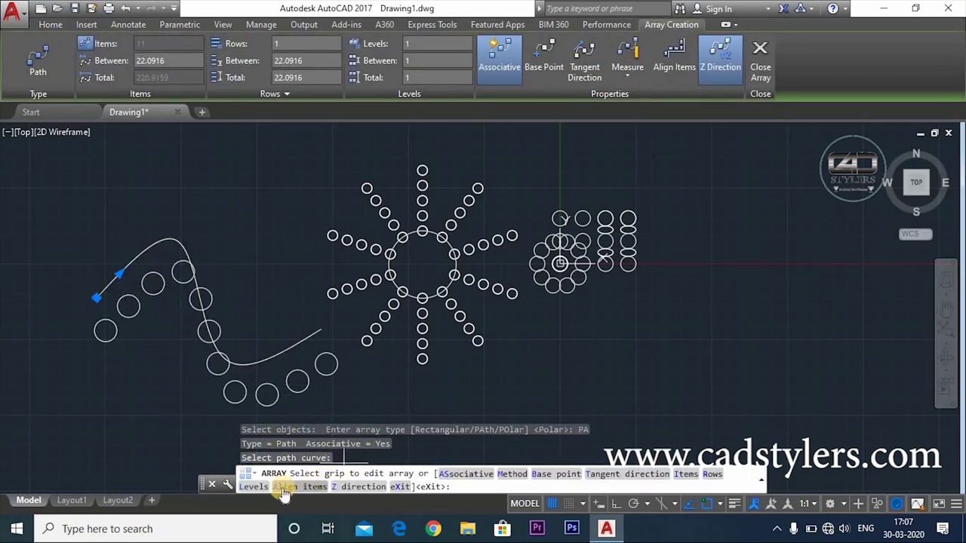
Step: Turn item alignment off (after trying Yes) and finish the 11-circle path array
left_click(309, 487)
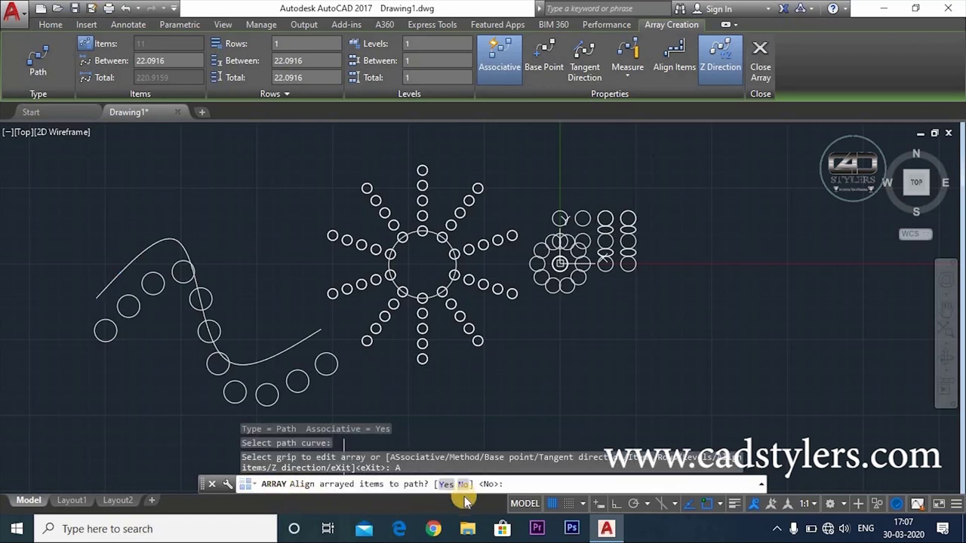
left_click(462, 485)
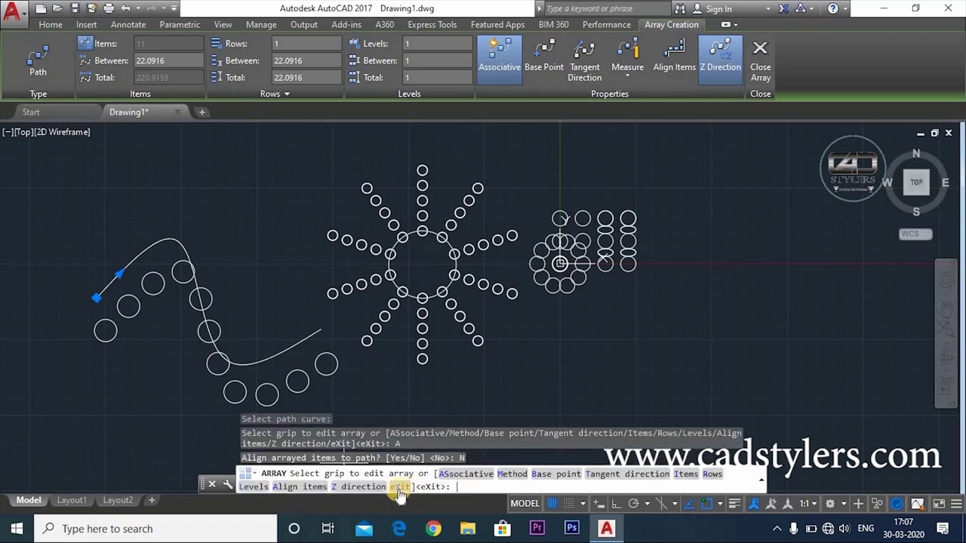
left_click(285, 487)
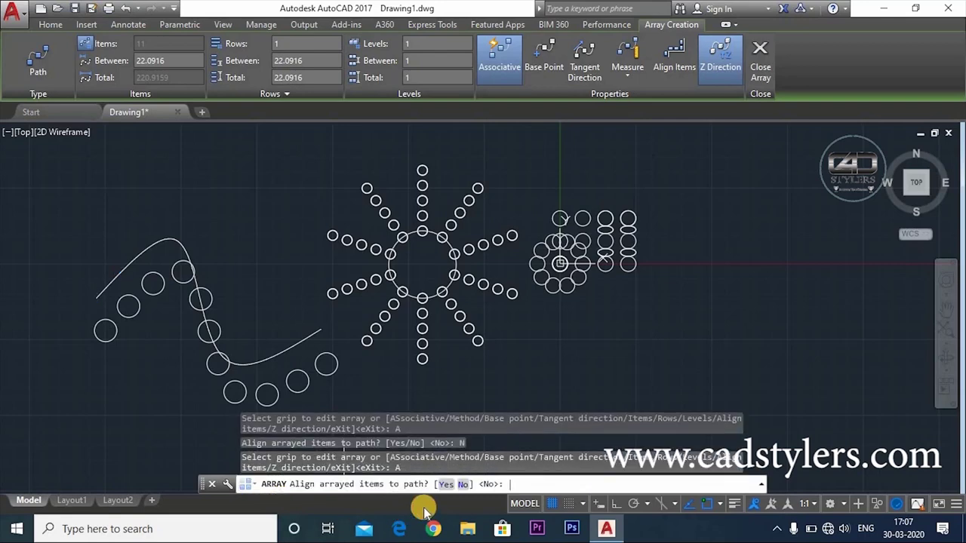
left_click(419, 484)
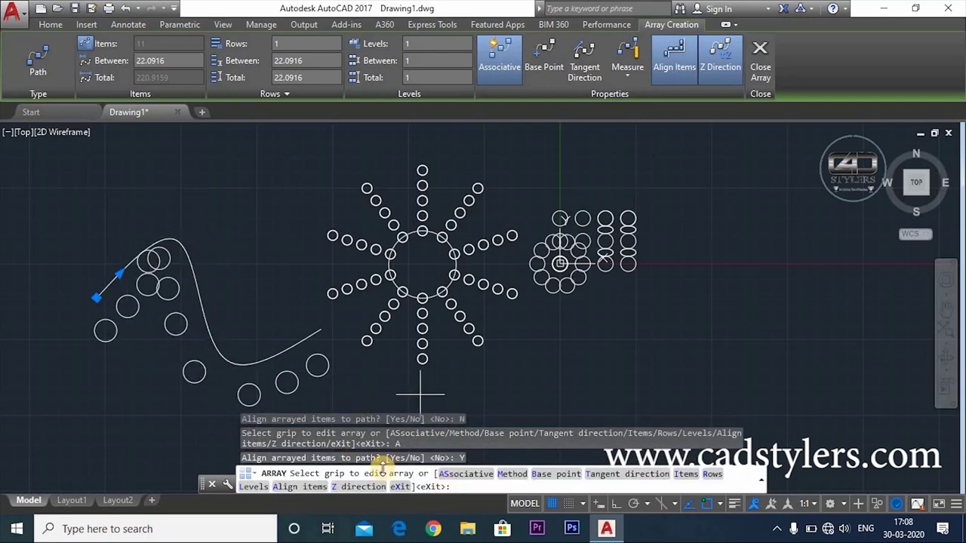
left_click(290, 487)
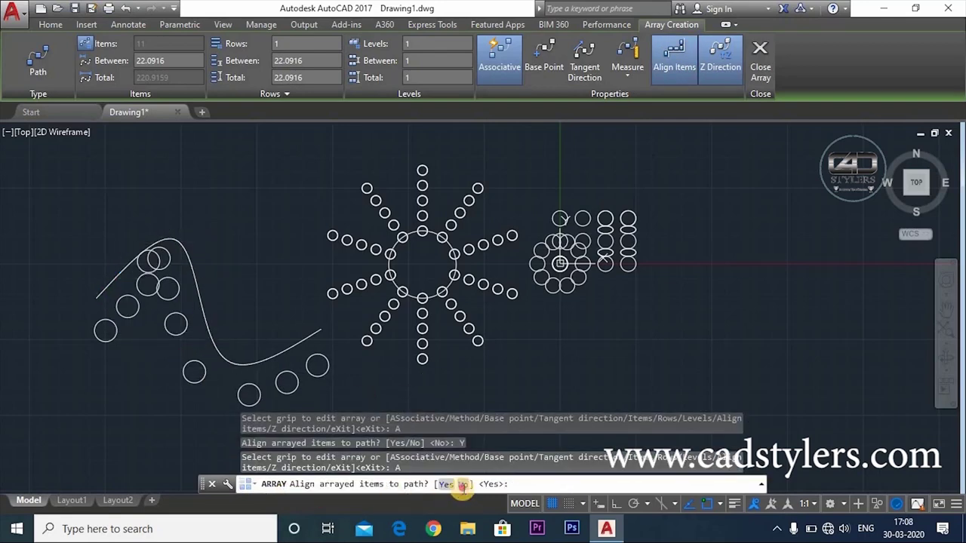
left_click(462, 485)
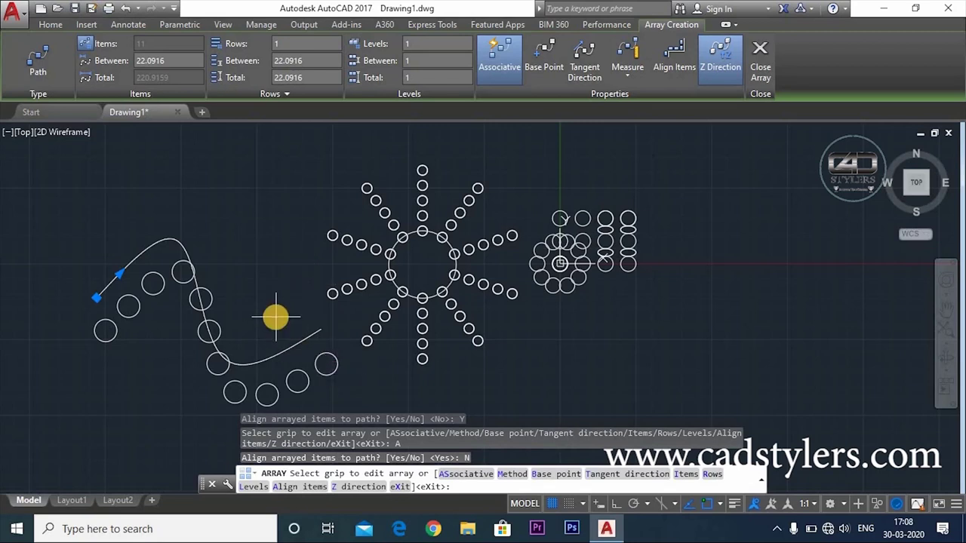
left_click(353, 486)
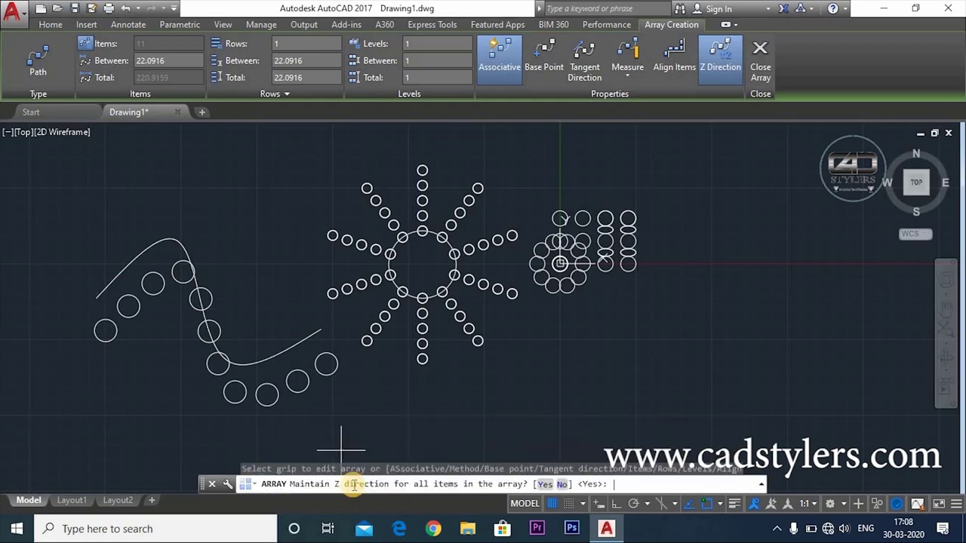
key("Return")
middle_click_drag(506, 390, 619, 369)
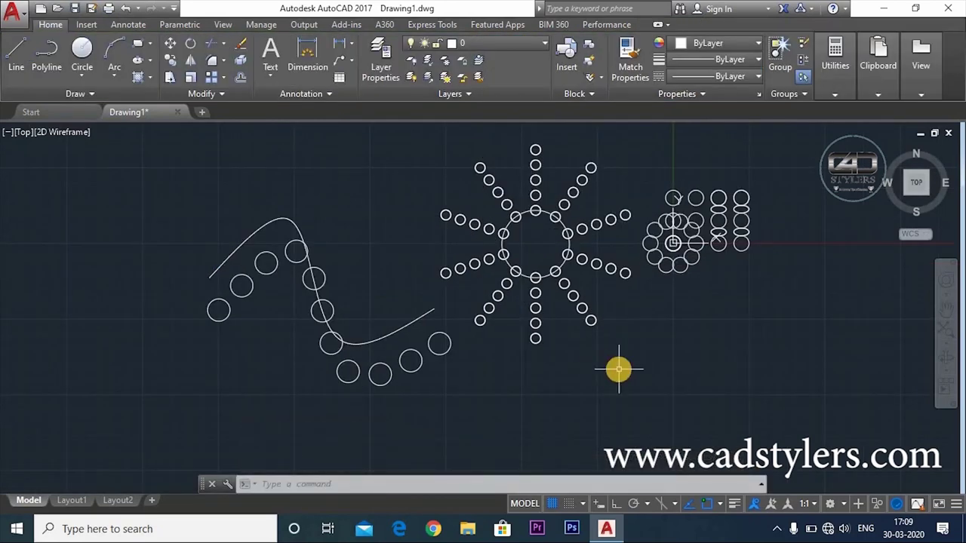